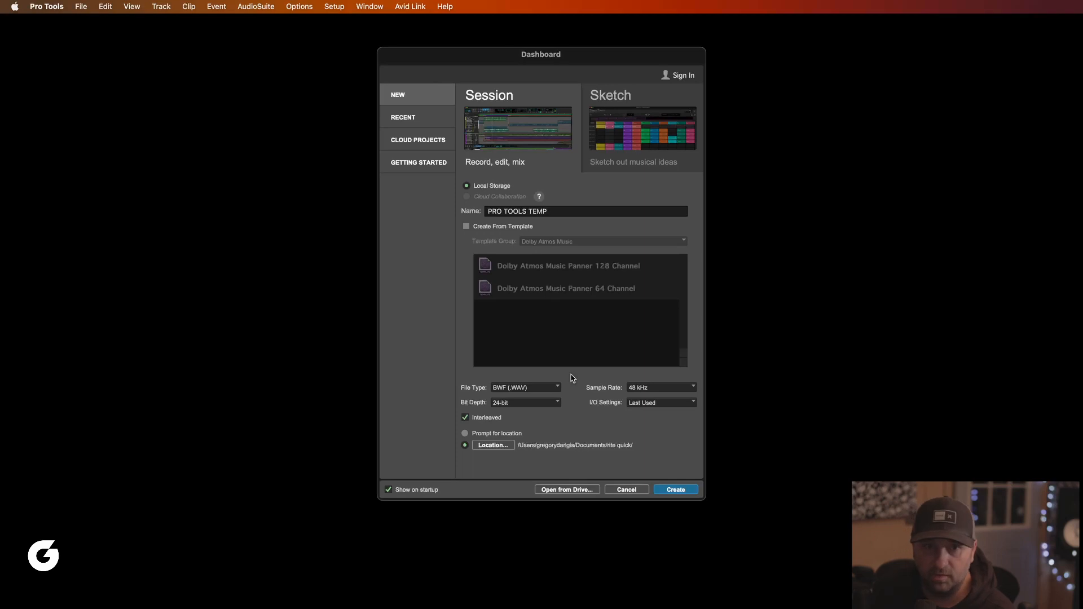
Create the PRO TOOLS TEMP session with I/O settings set to Stereo Mix, keeping BWF (.WAV), 24-bit and 48 kHz.
left_click(638, 404)
left_click(655, 416)
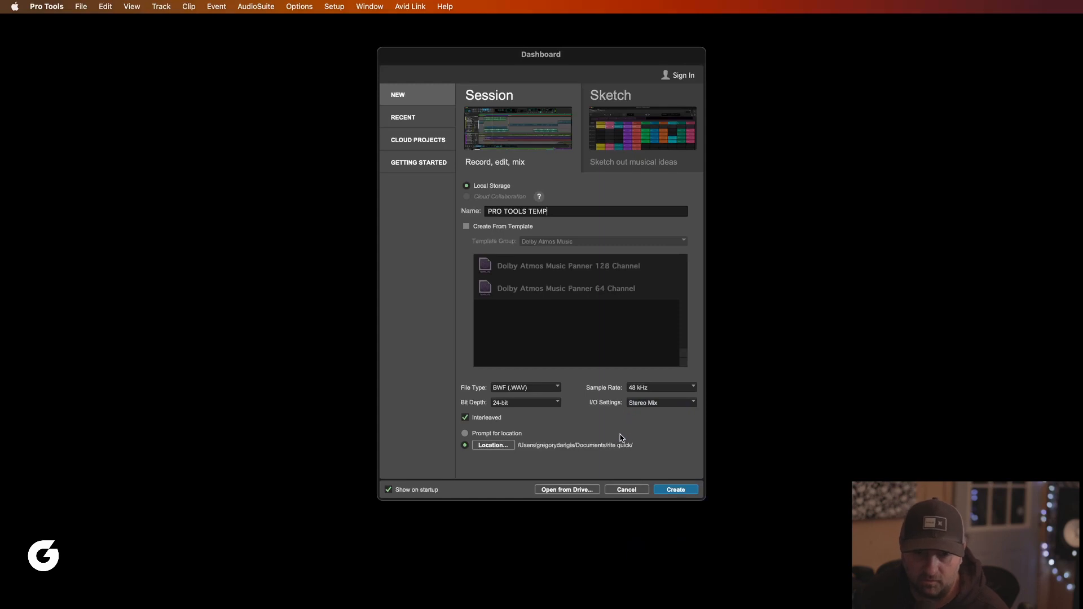
left_click(663, 490)
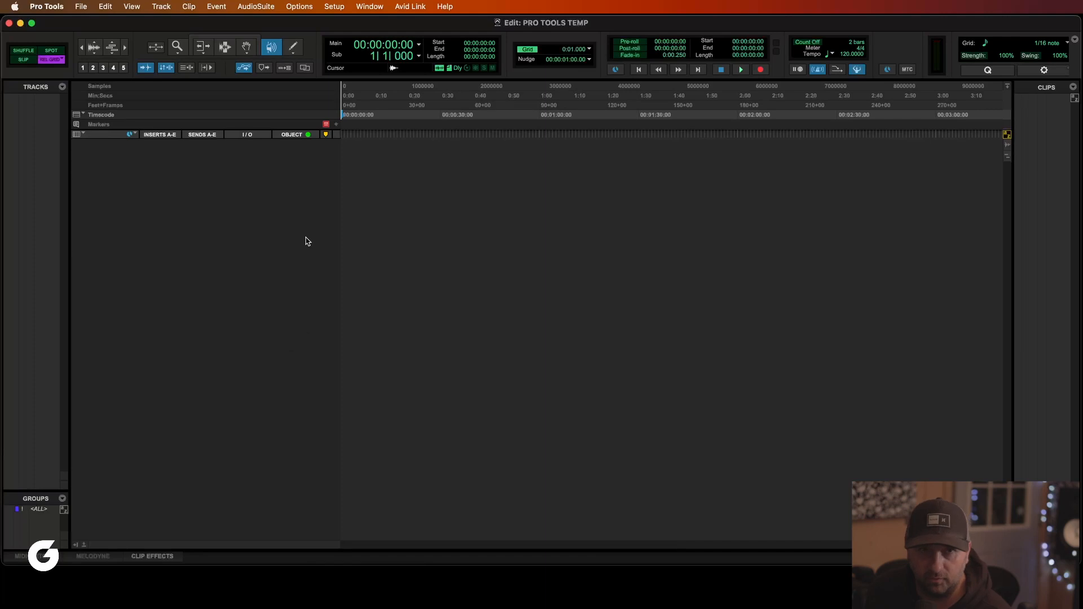
left_click(333, 6)
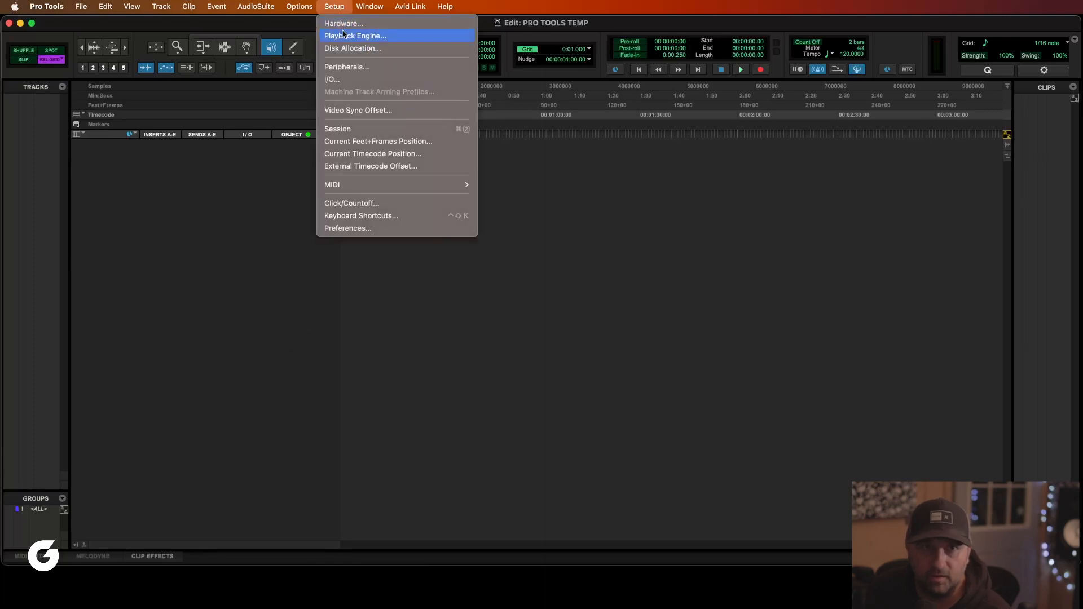
left_click(343, 35)
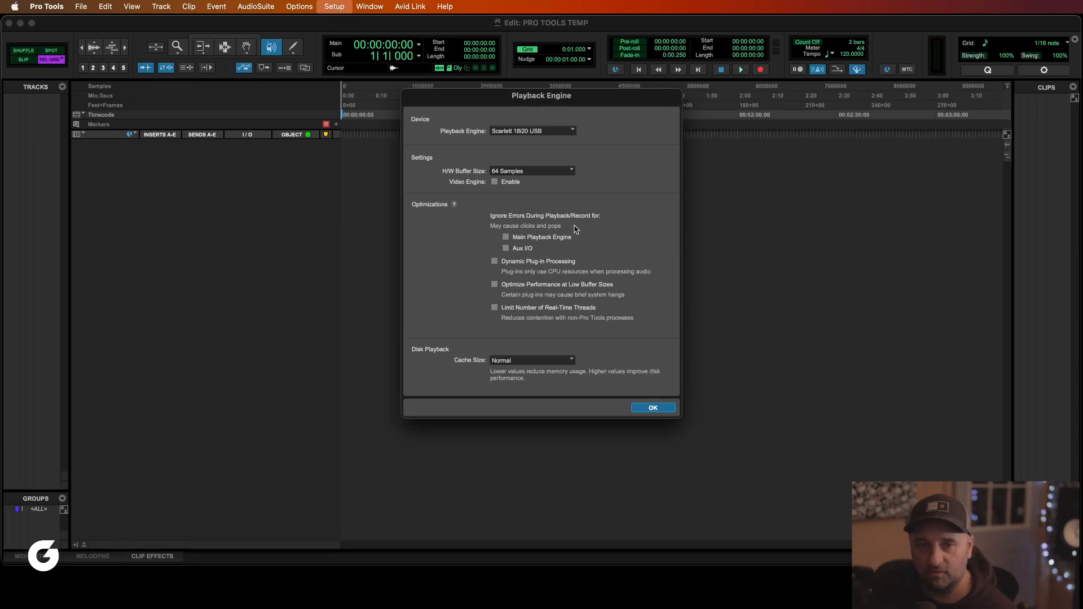
left_click(654, 410)
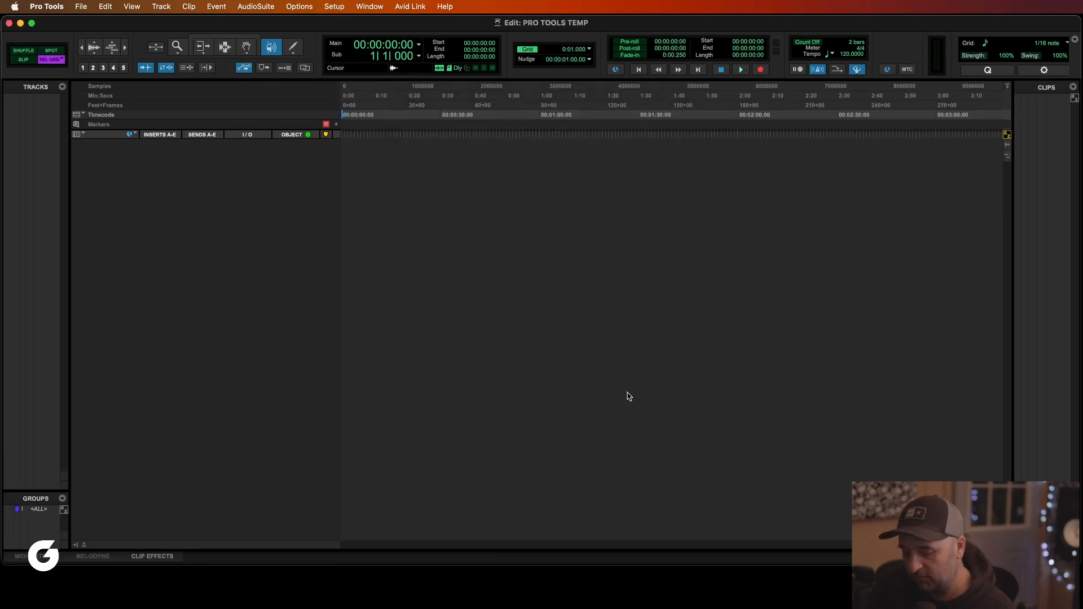
Set up a new-tracks batch with 6 mono audio tracks and 2 stereo audio tracks.
key("super+shift+n")
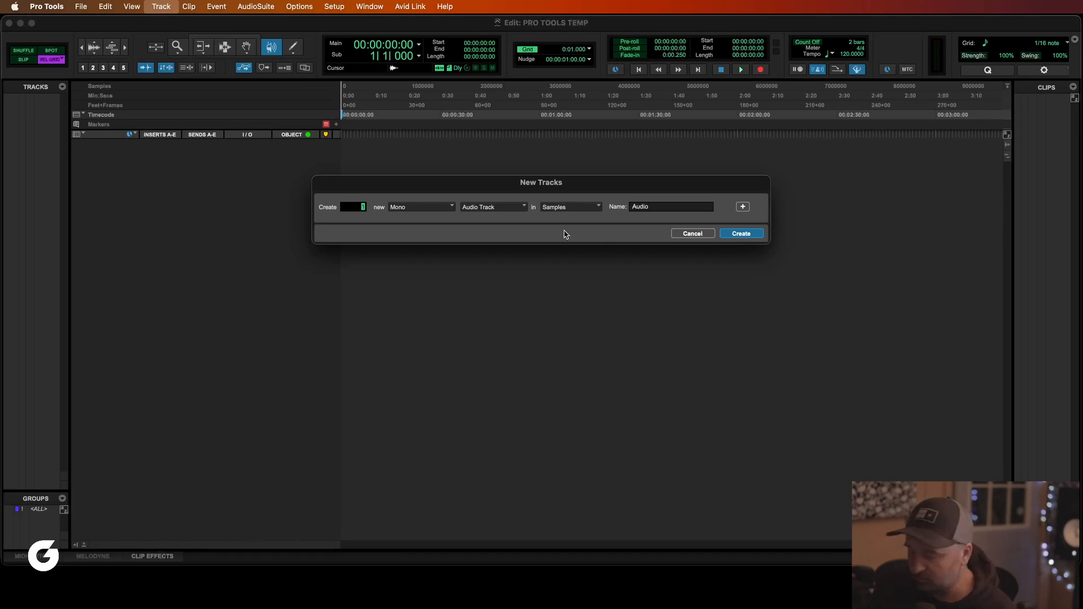
left_click(743, 207)
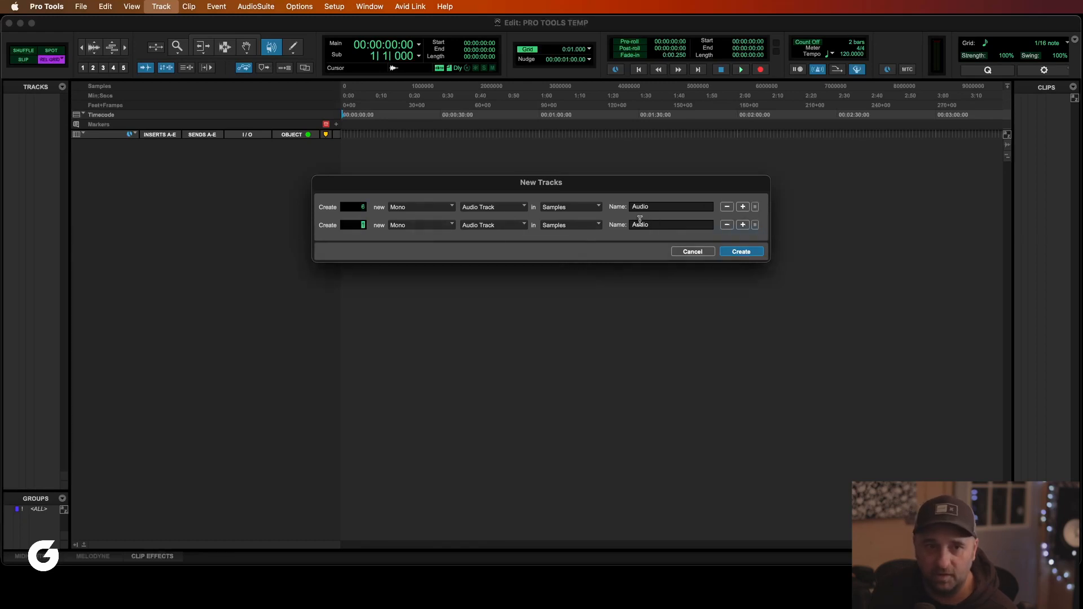
left_click(442, 226)
left_click(426, 240)
left_click(491, 228)
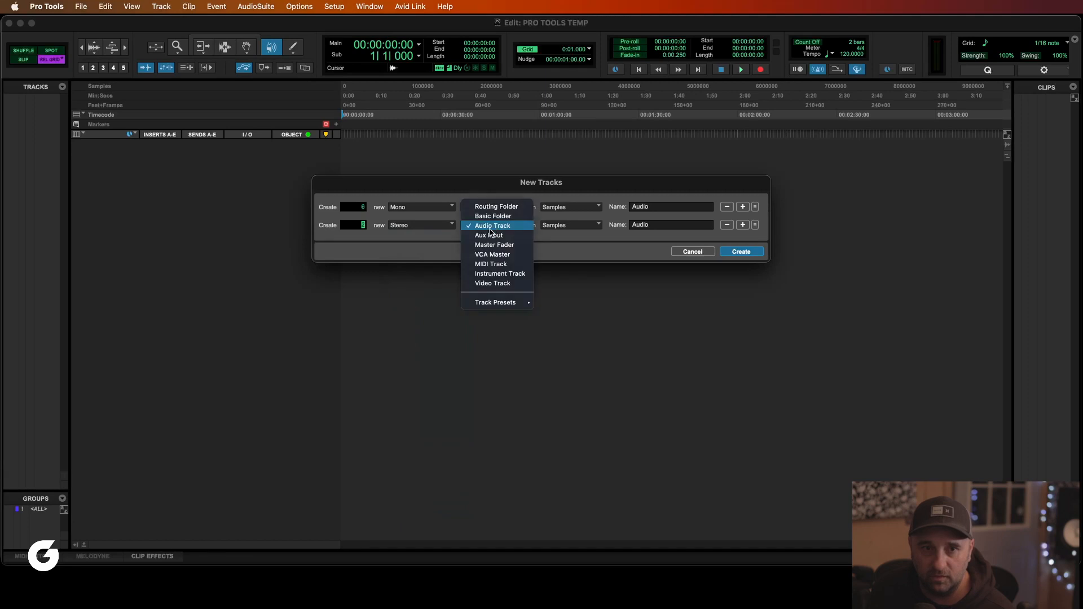
left_click(491, 227)
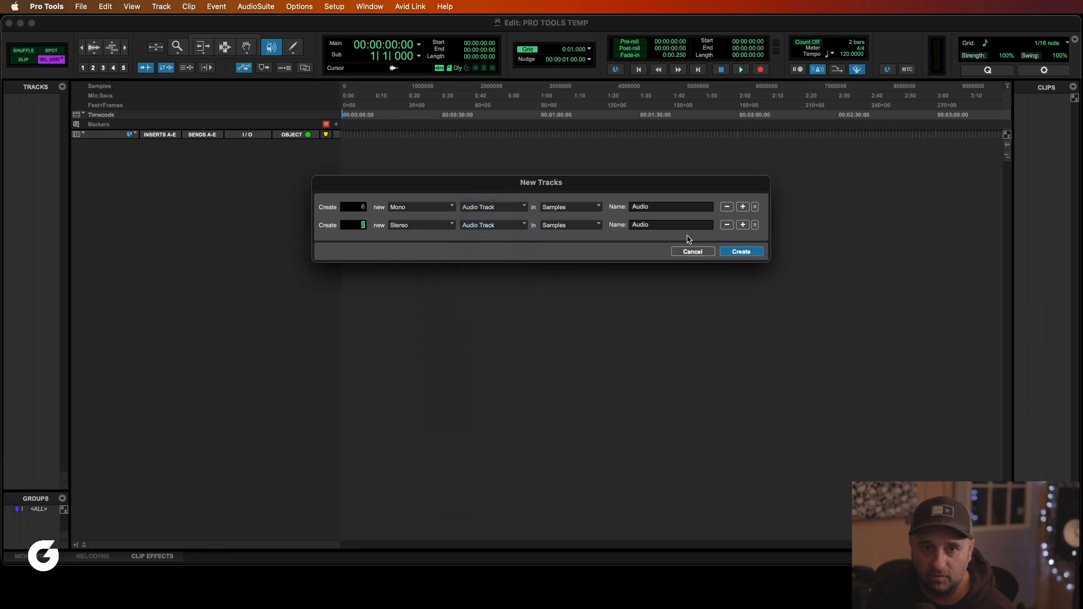
Add 4 mono and 1 stereo audio tracks to the batch and create all the tracks.
left_click(743, 225)
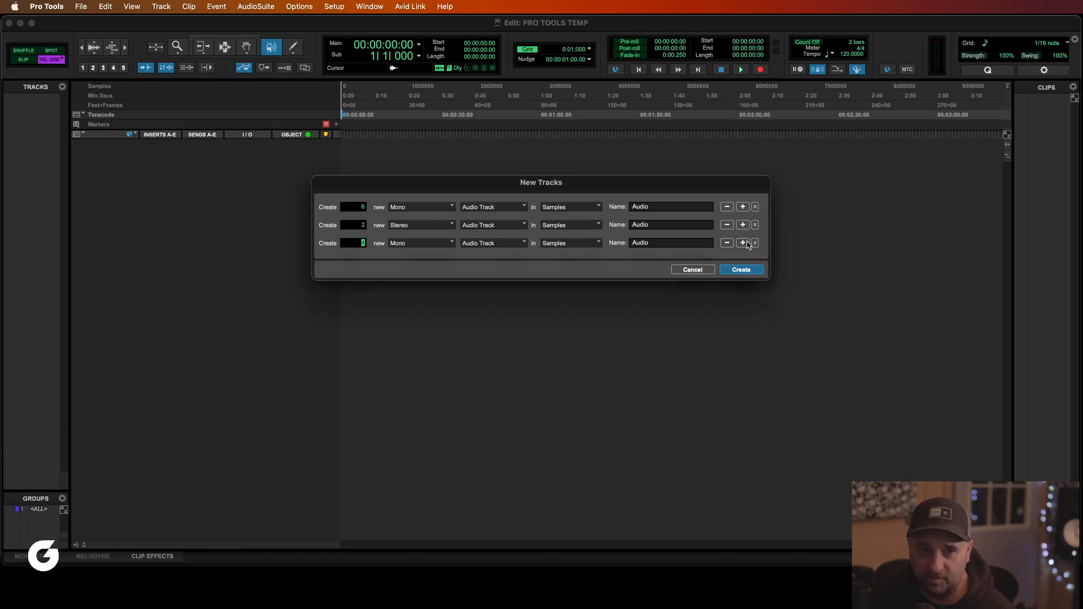
left_click(744, 243)
left_click(411, 261)
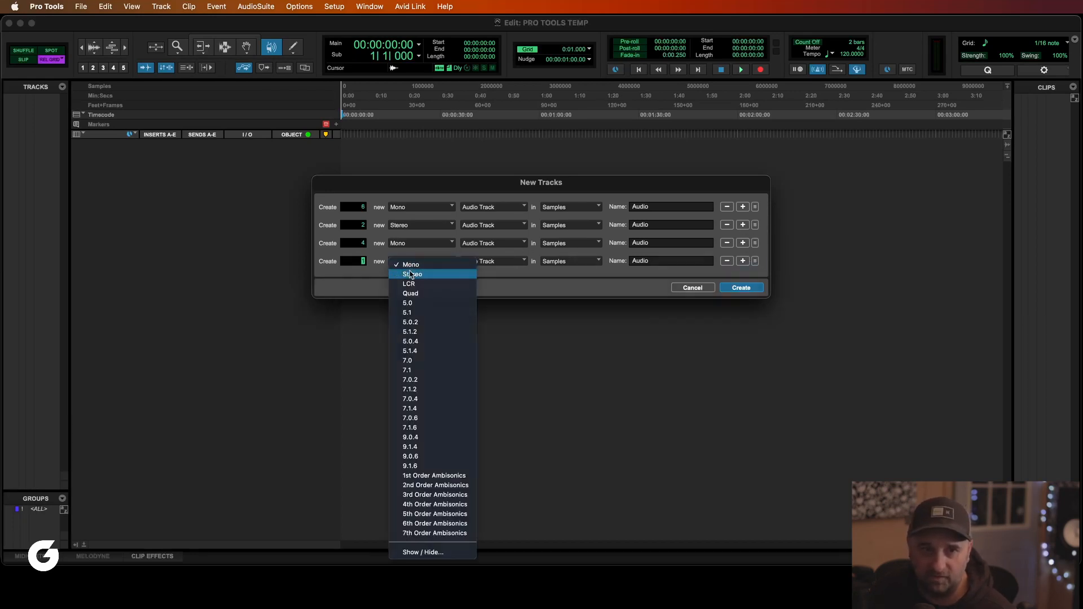
left_click(412, 275)
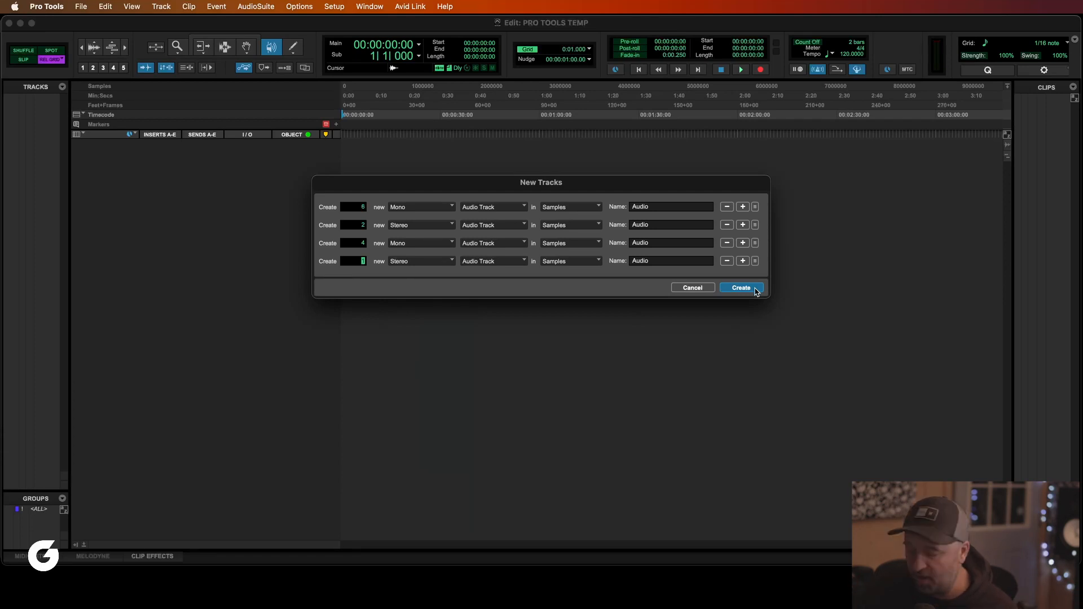
key("Return")
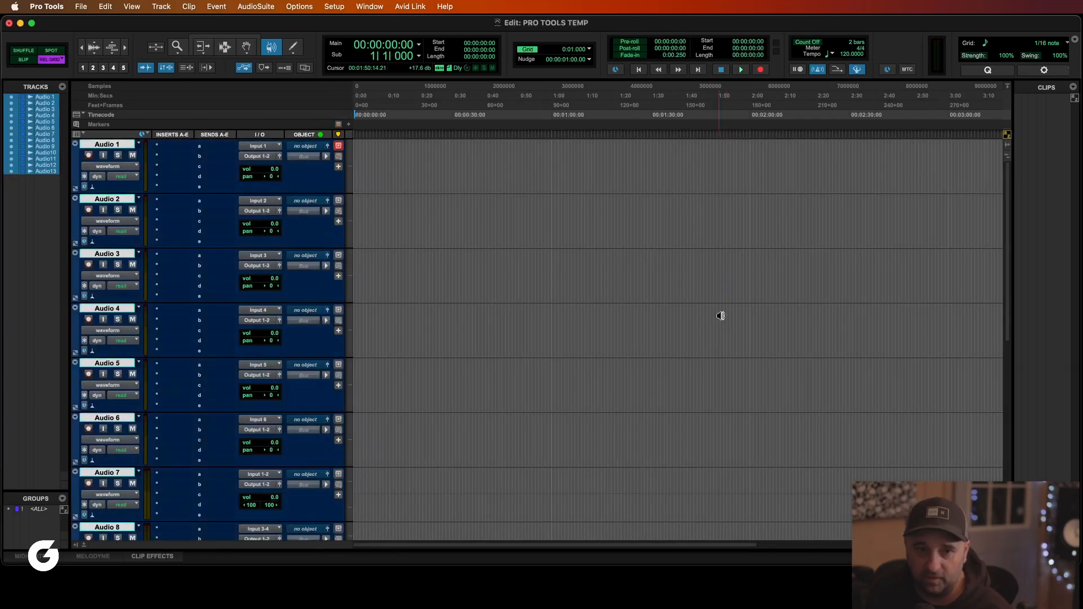
Switch to the Mix window and rename the first four tracks KI, KO, TS and BS.
key("super+equal")
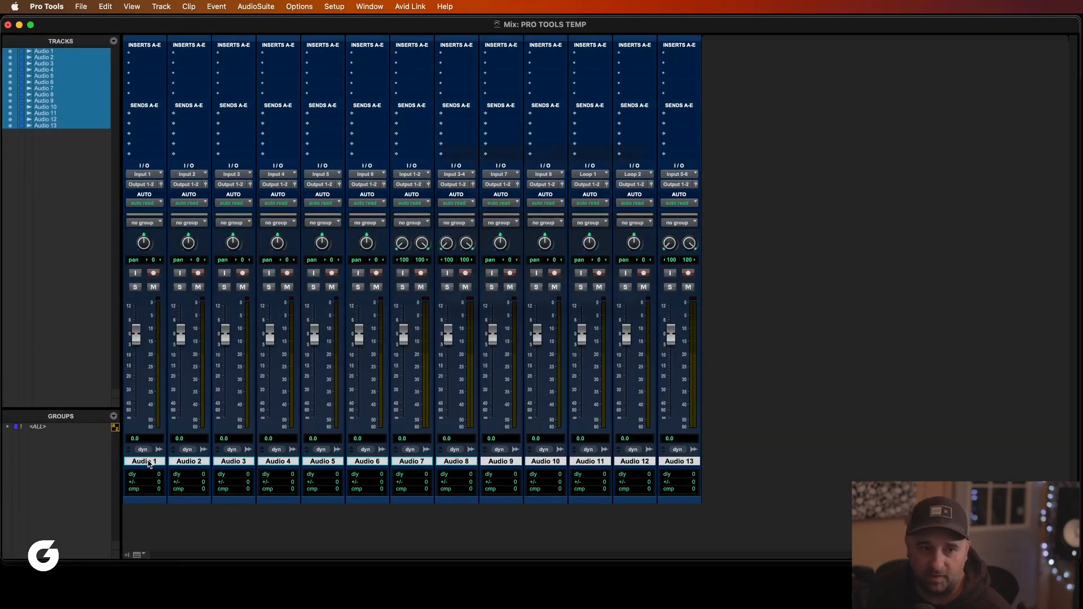
double_click(154, 461)
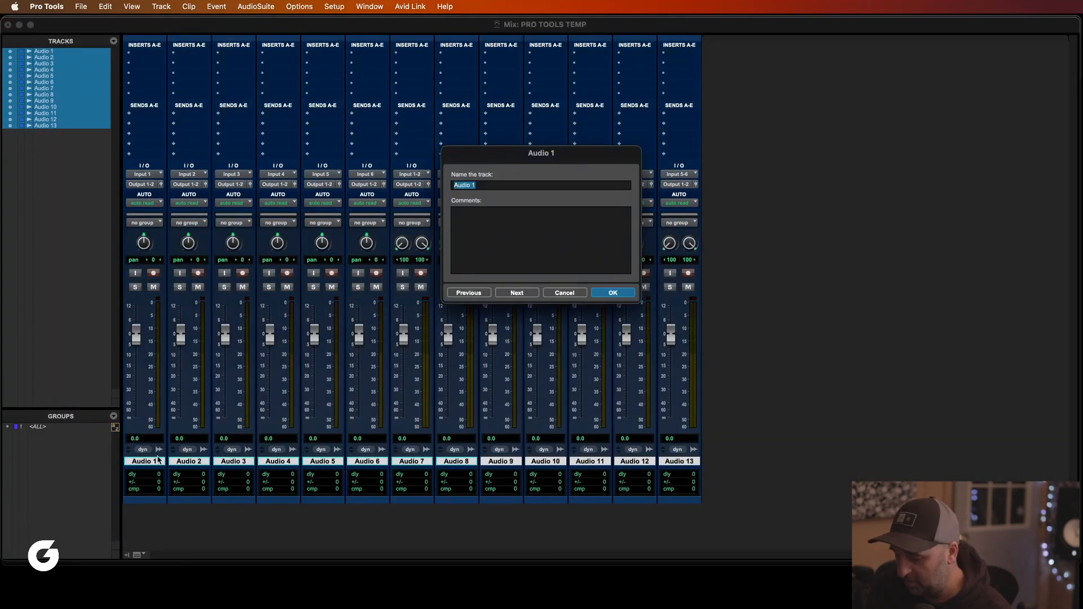
type("KI")
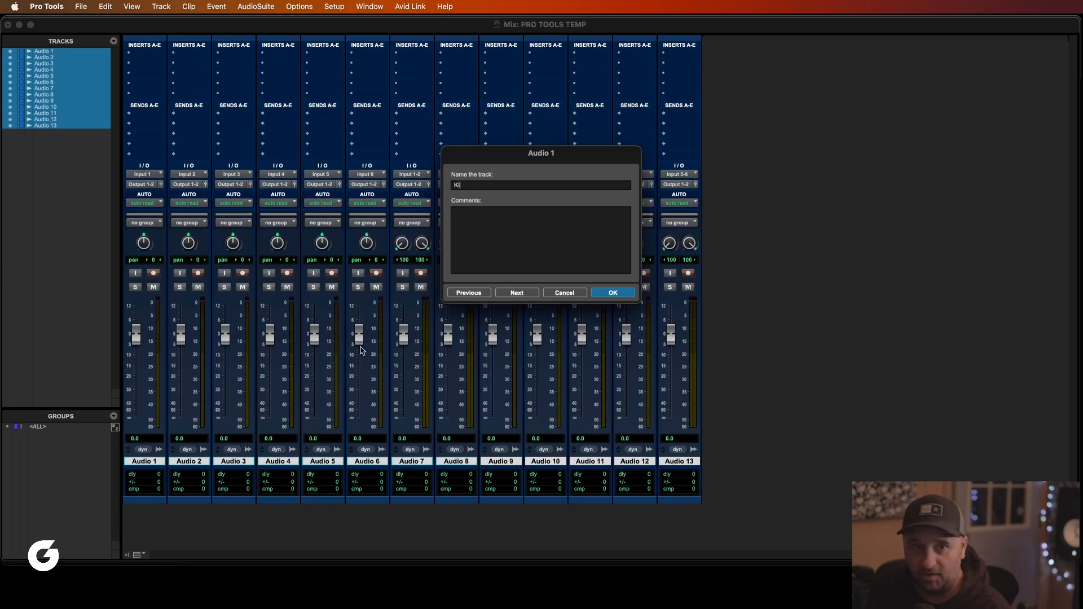
left_click(522, 293)
type("KO")
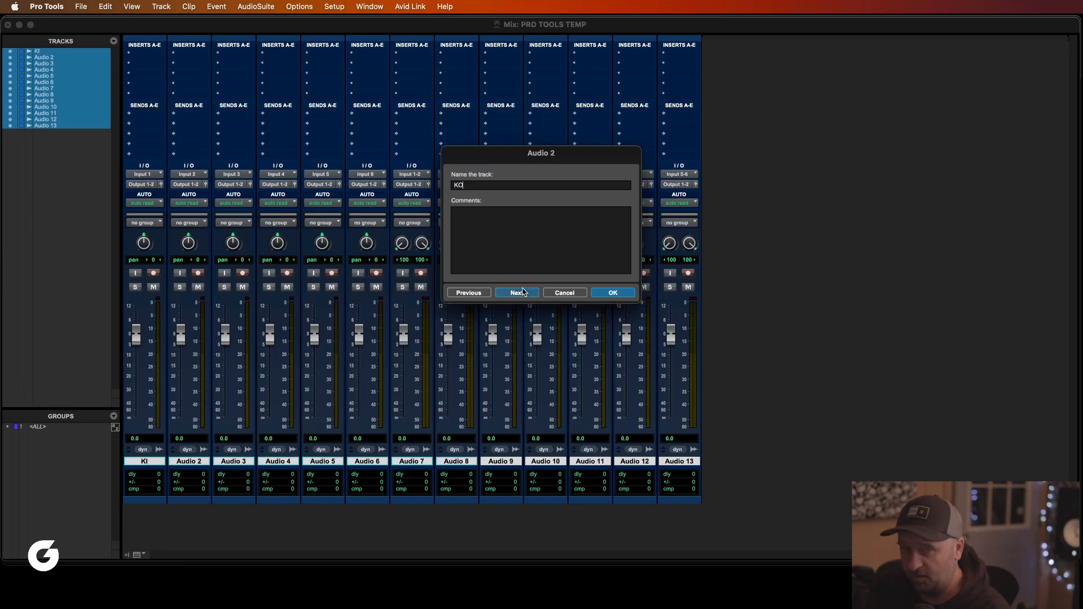
left_click(522, 292)
type("TS")
left_click(522, 292)
type("B")
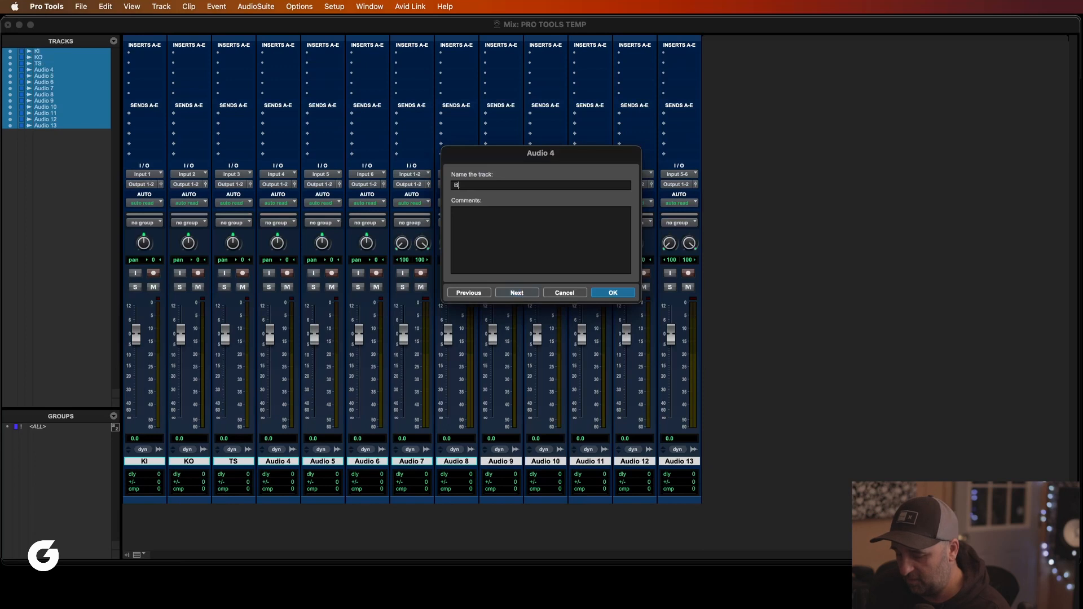
type("S")
left_click(522, 293)
Rename tracks Audio 5 through Audio 8 as T1, T2, OHS and RMZ.
type("T1")
left_click(522, 292)
type("T2")
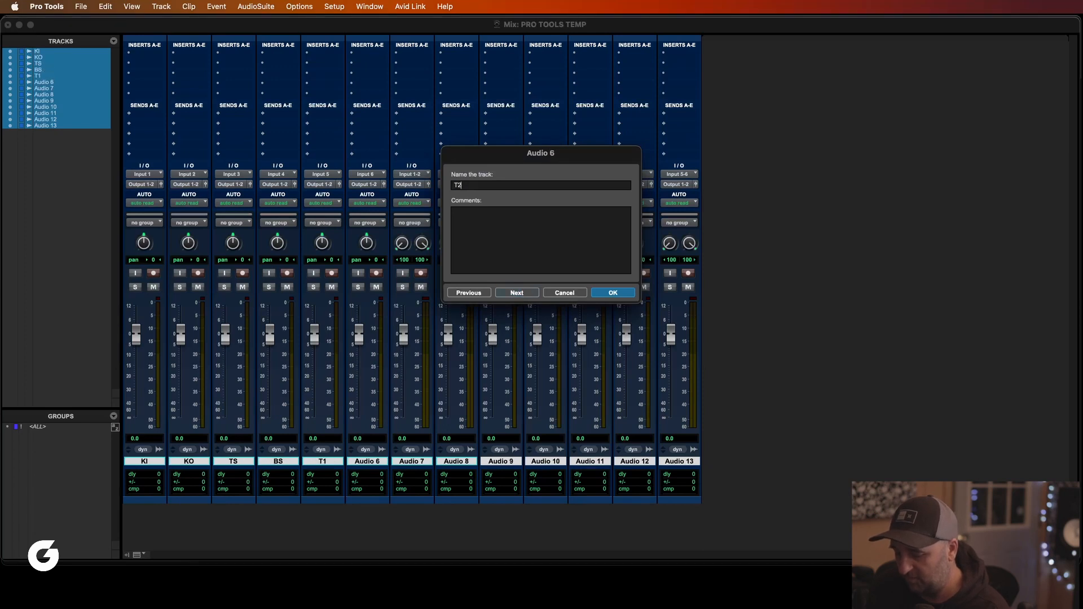
left_click(522, 293)
type("OHS")
left_click(522, 293)
type("RMZ")
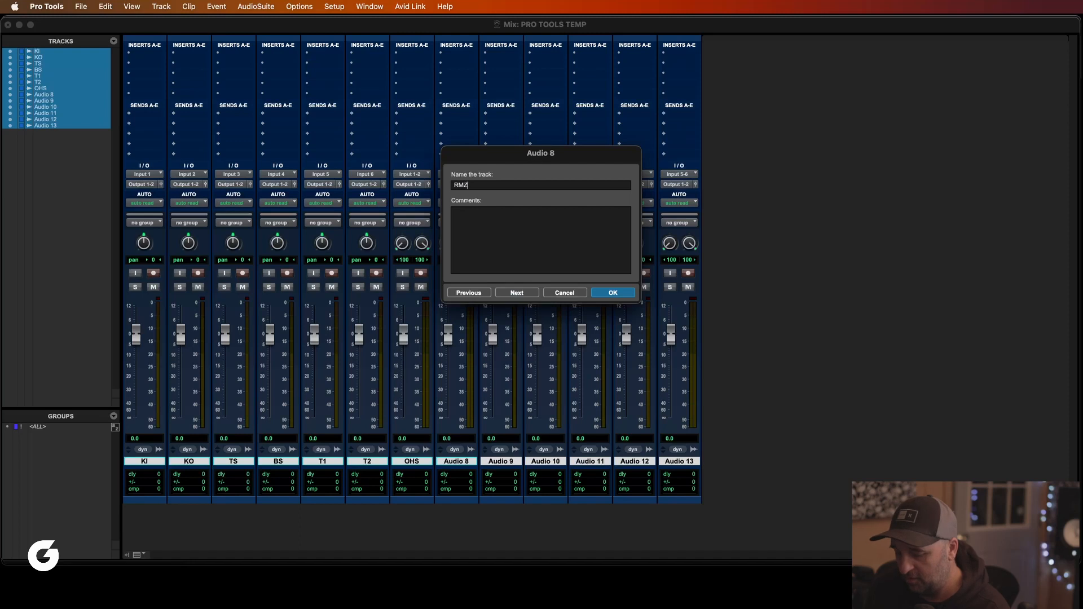
left_click(522, 292)
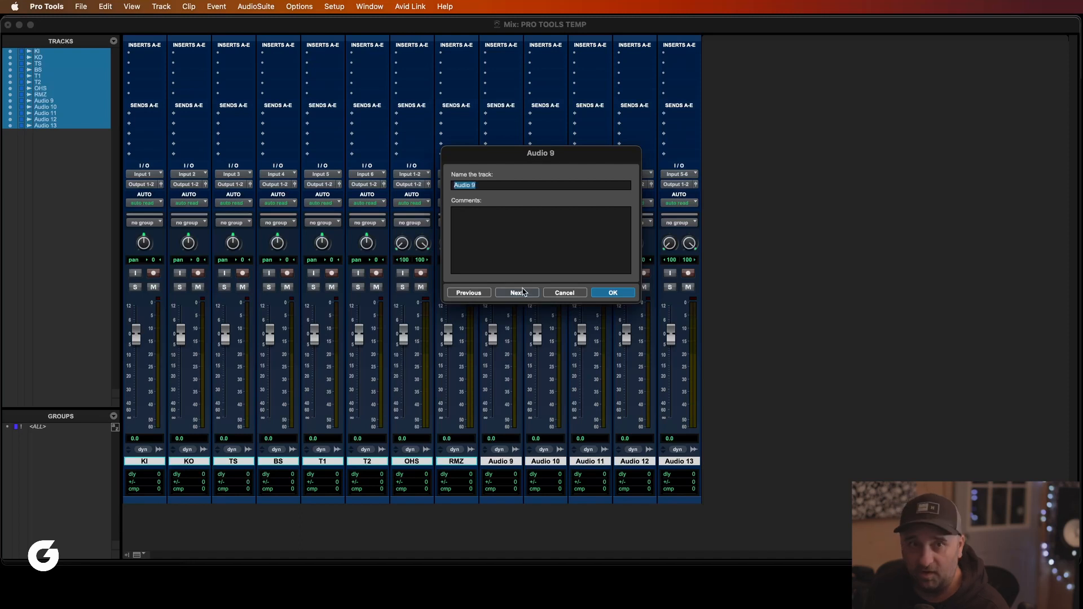
Rename tracks Audio 9 through Audio 13 as BASS, GTR1, GTR2, VX and SYNTH.
type("BASS")
left_click(522, 292)
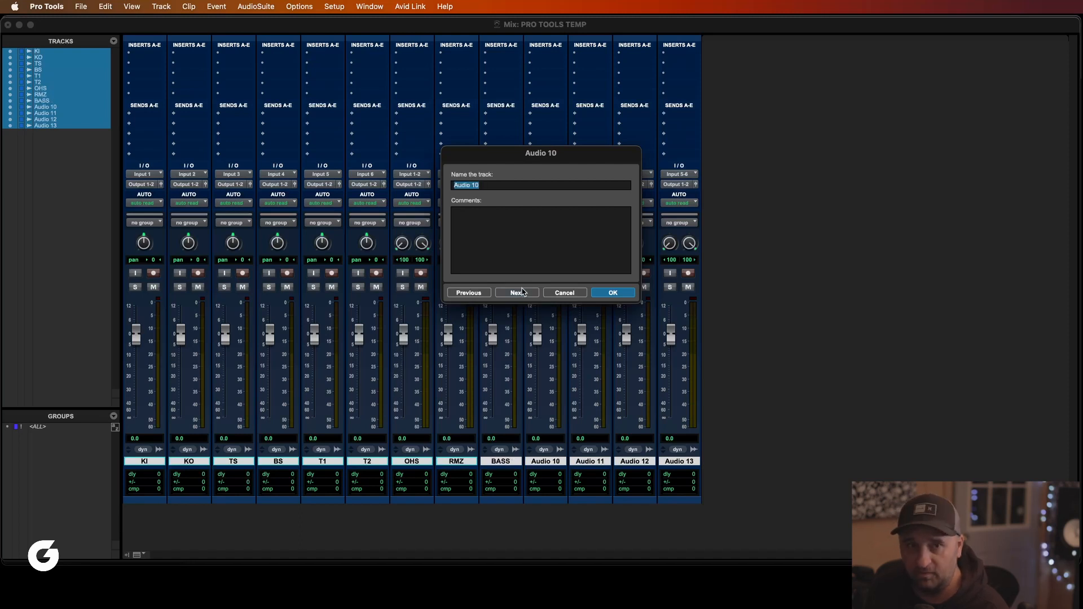
type("GTR1")
left_click(522, 293)
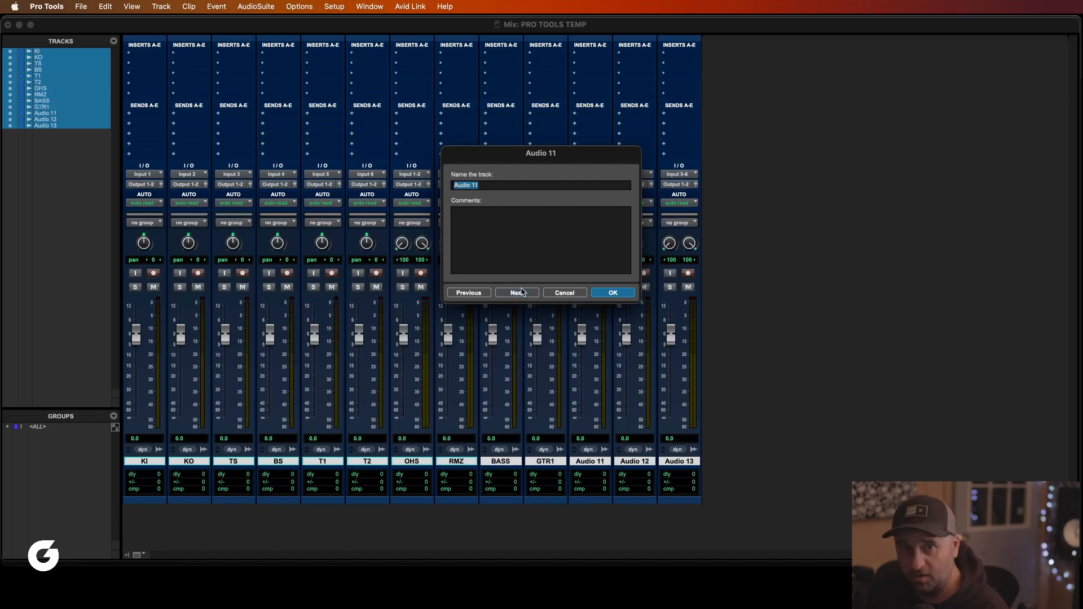
type("GTR2")
left_click(522, 292)
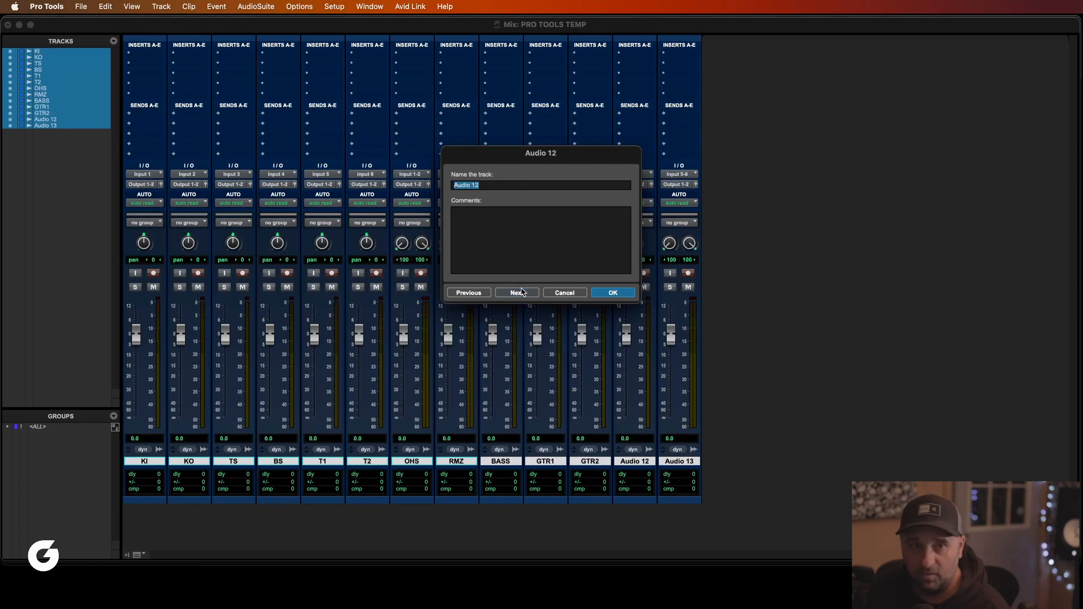
type("VX")
left_click(522, 293)
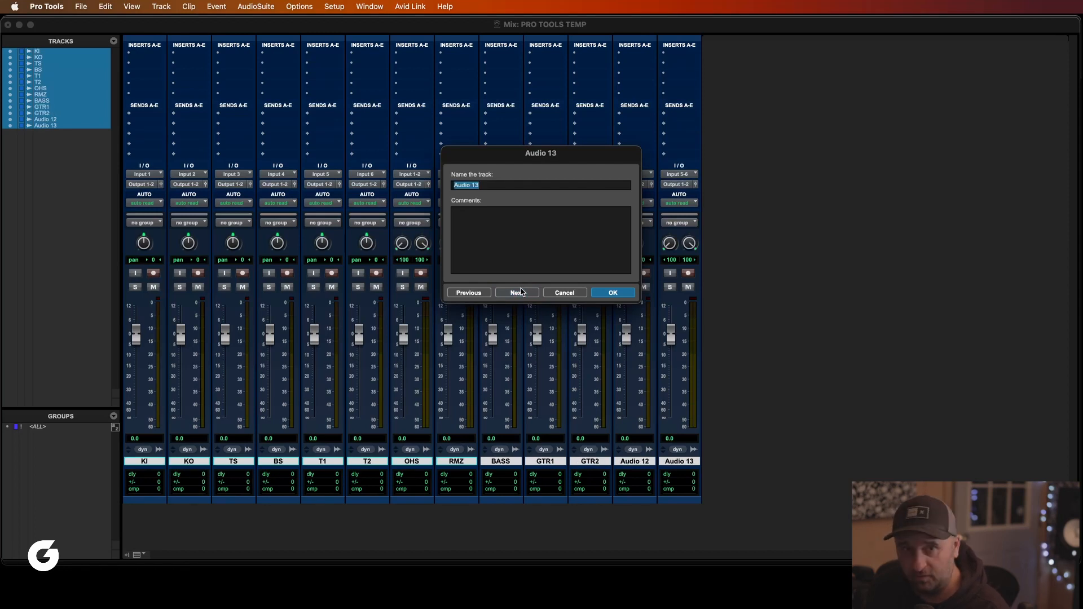
type("SYNTH")
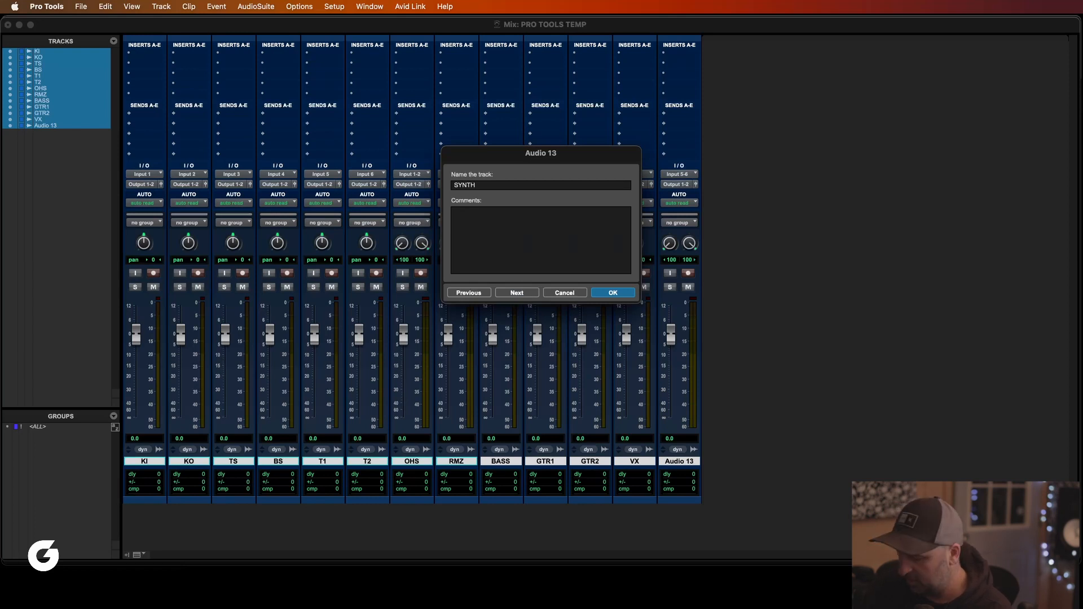
key("Return")
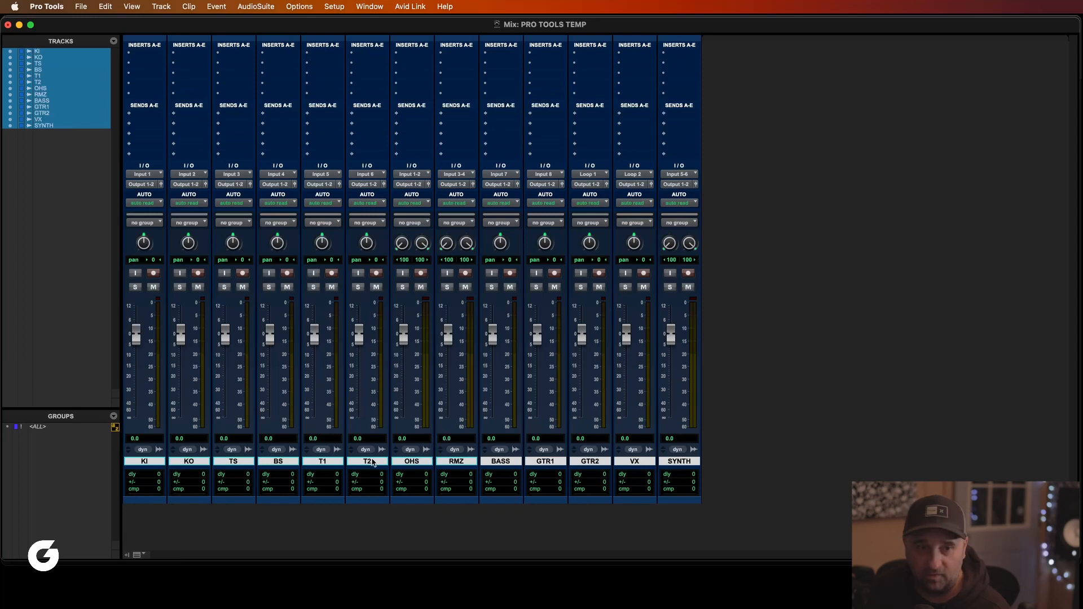
Color the eight drum tracks from KI through RMZ dark red.
left_click(372, 462)
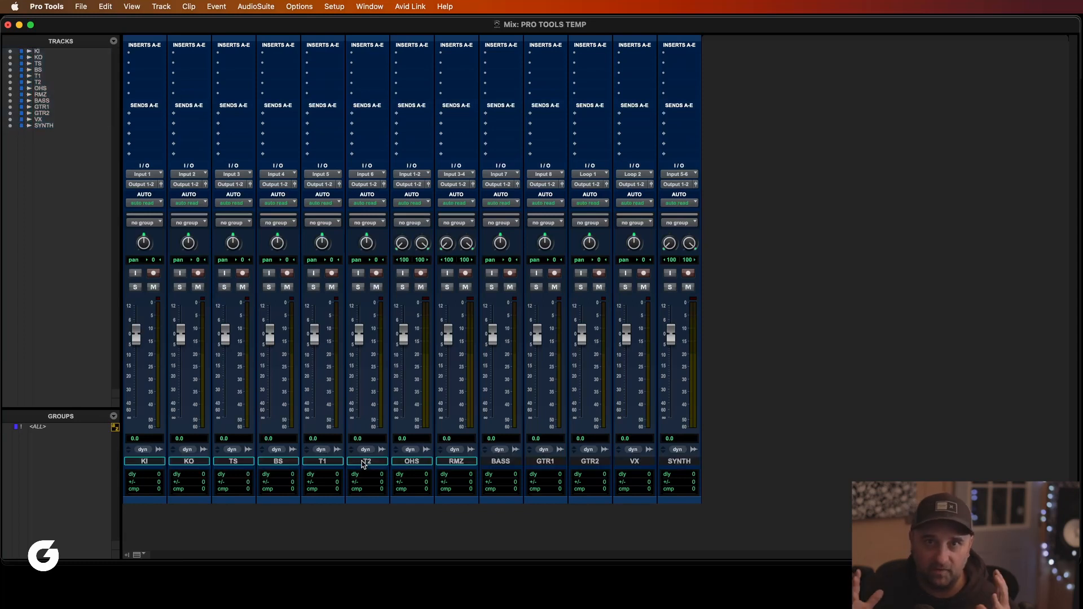
left_click(141, 463)
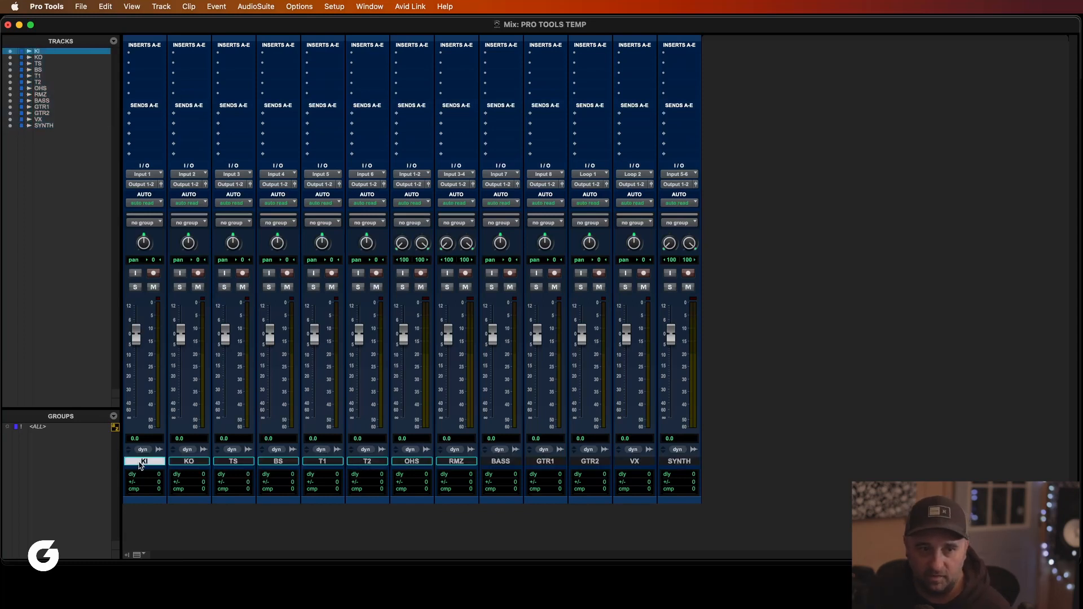
left_click(446, 462, "shift")
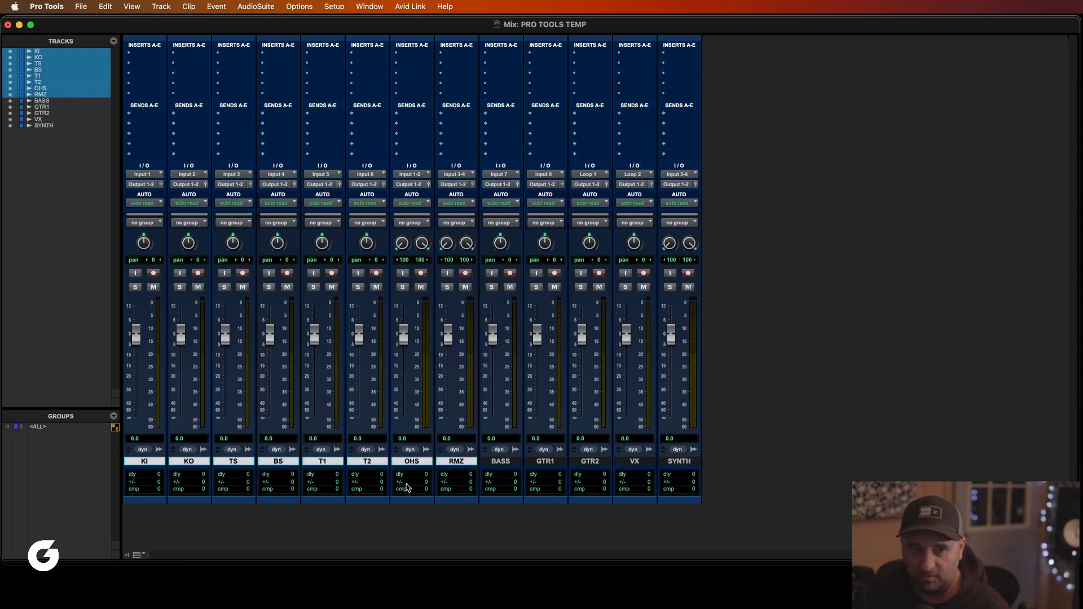
double_click(368, 501)
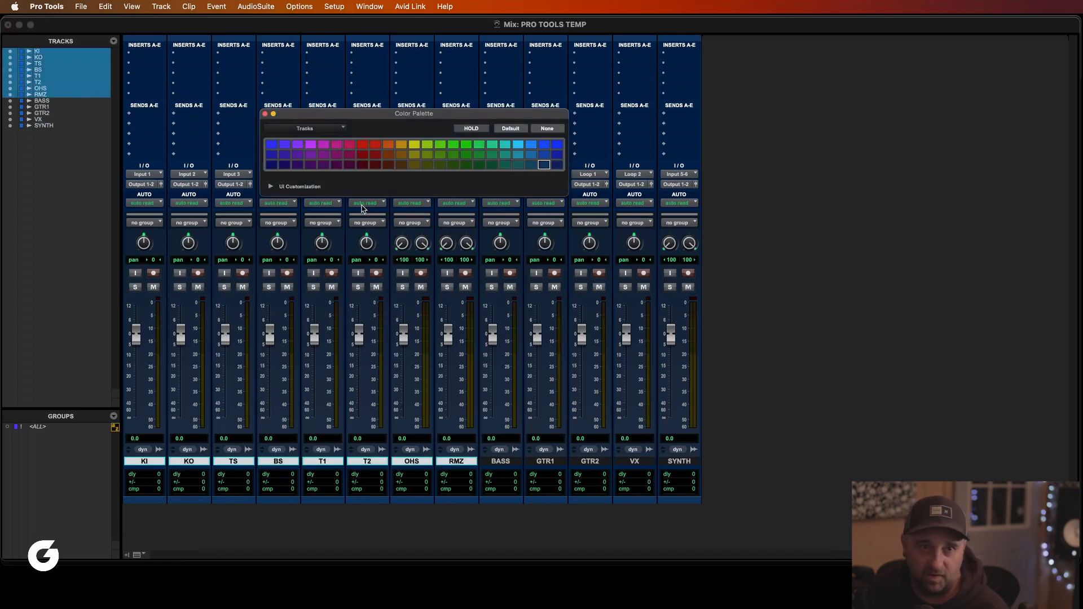
left_click(362, 164)
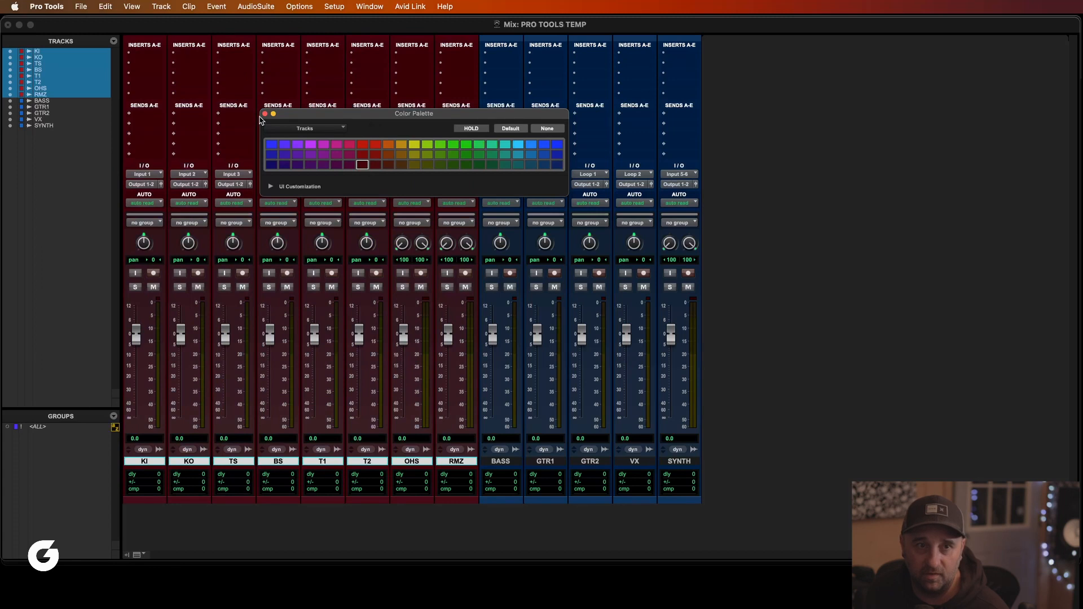
Color the BASS track dark purple and the VX track bright purple.
left_click(500, 462)
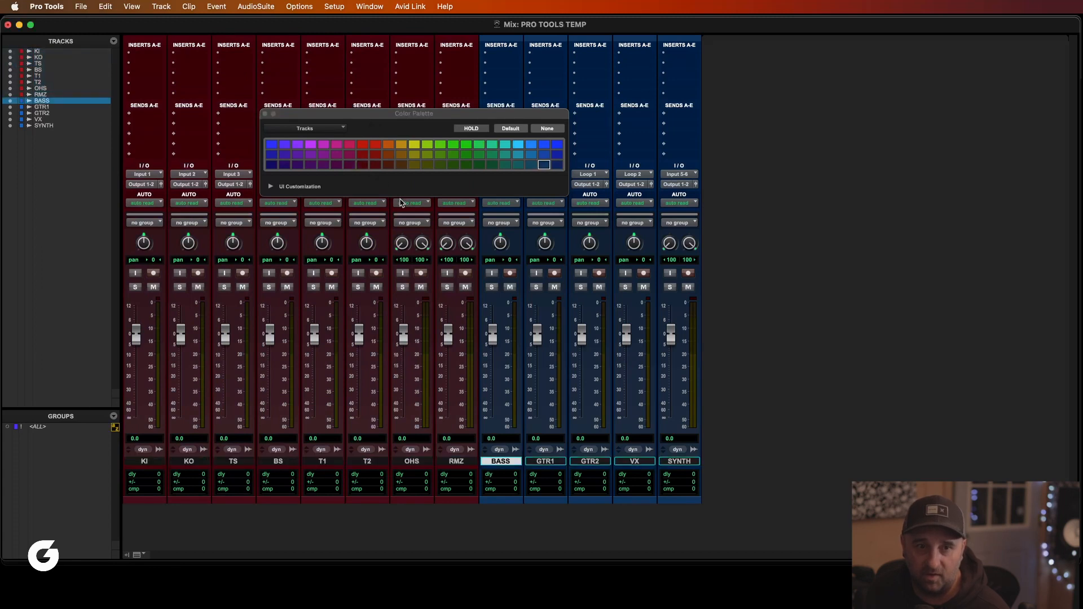
left_click(300, 166)
left_click(644, 463)
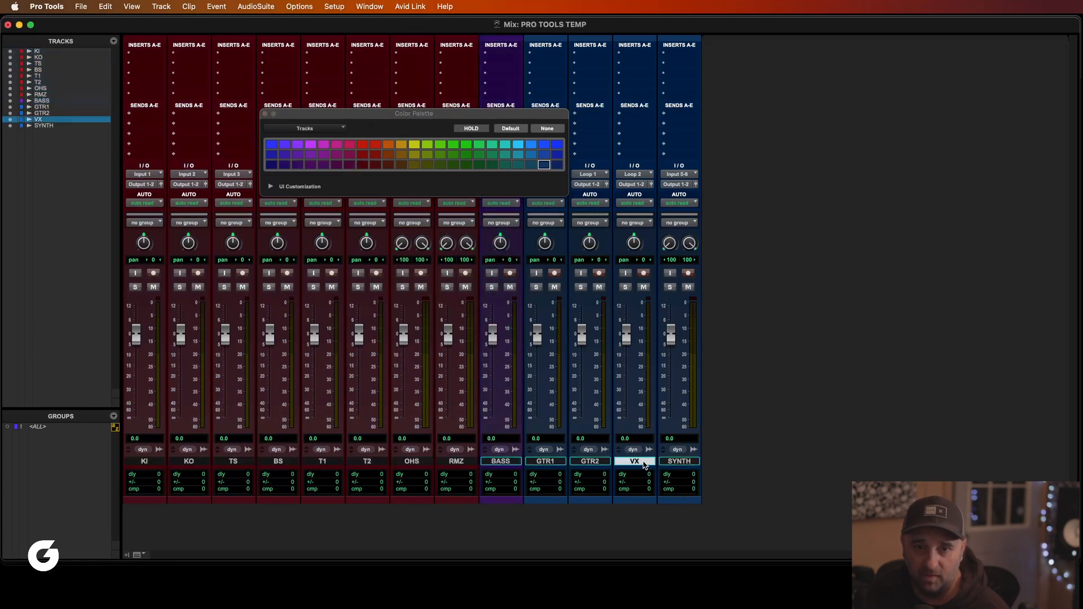
left_click(335, 144)
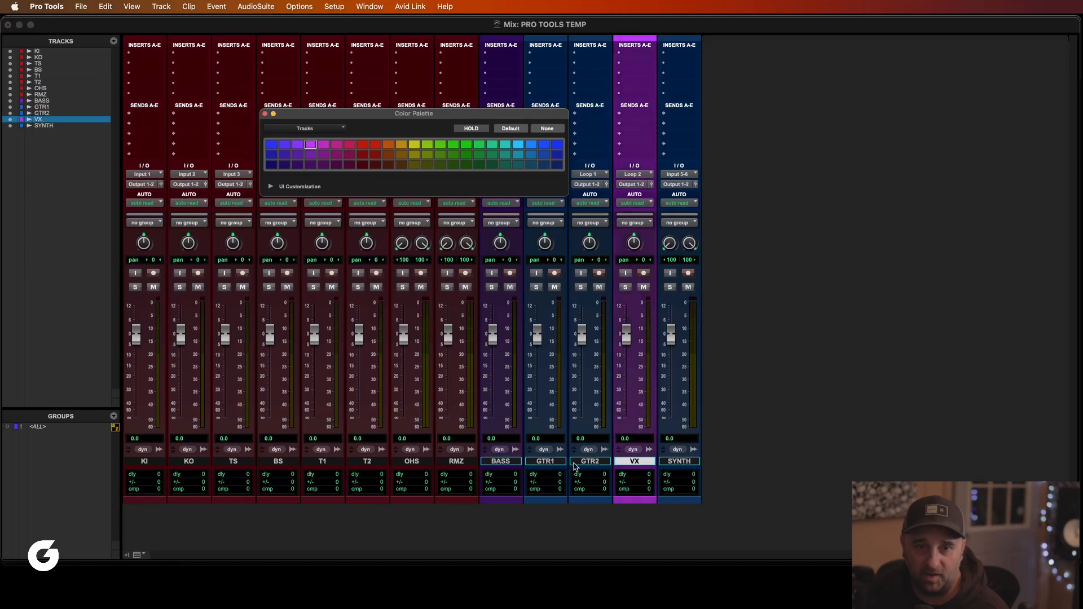
Color the GTR1 and GTR2 tracks orange and the SYNTH track light blue, and close the color palette.
left_click(553, 462)
left_click(587, 463, "shift")
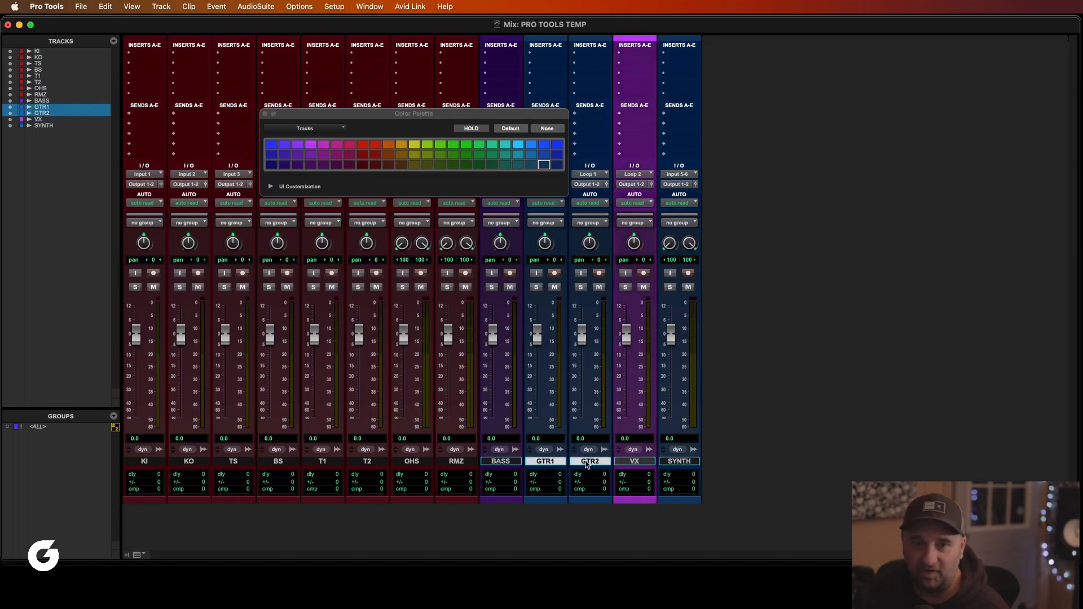
left_click(388, 145)
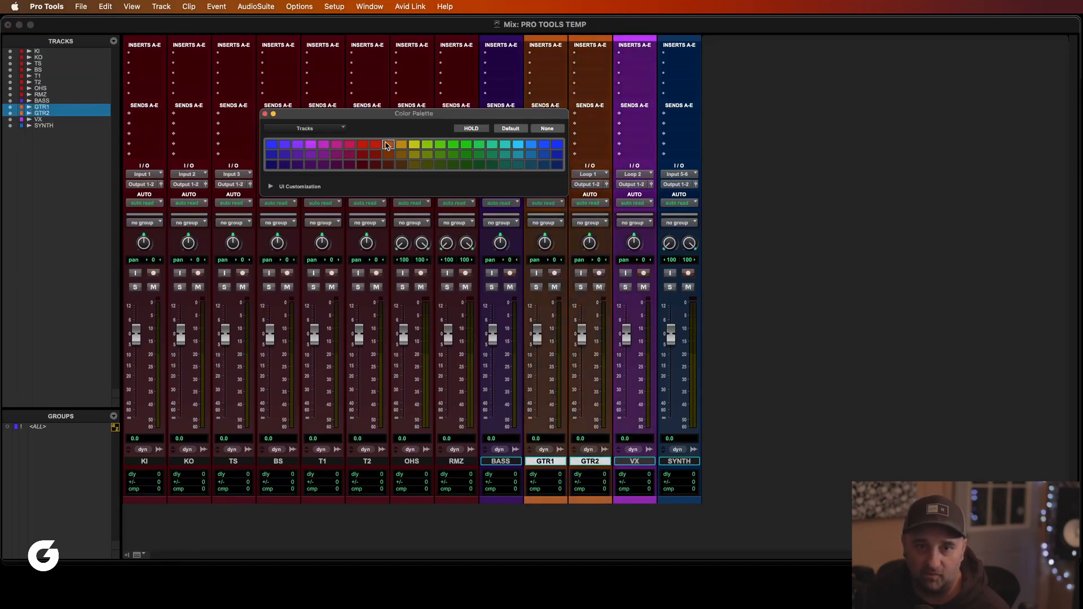
left_click(694, 461)
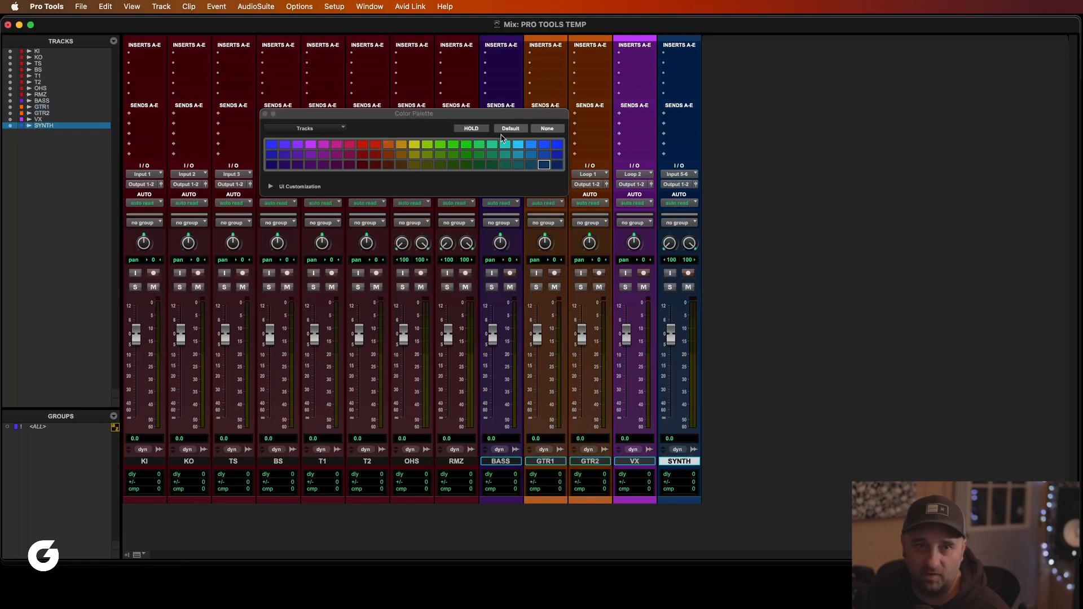
left_click(518, 145)
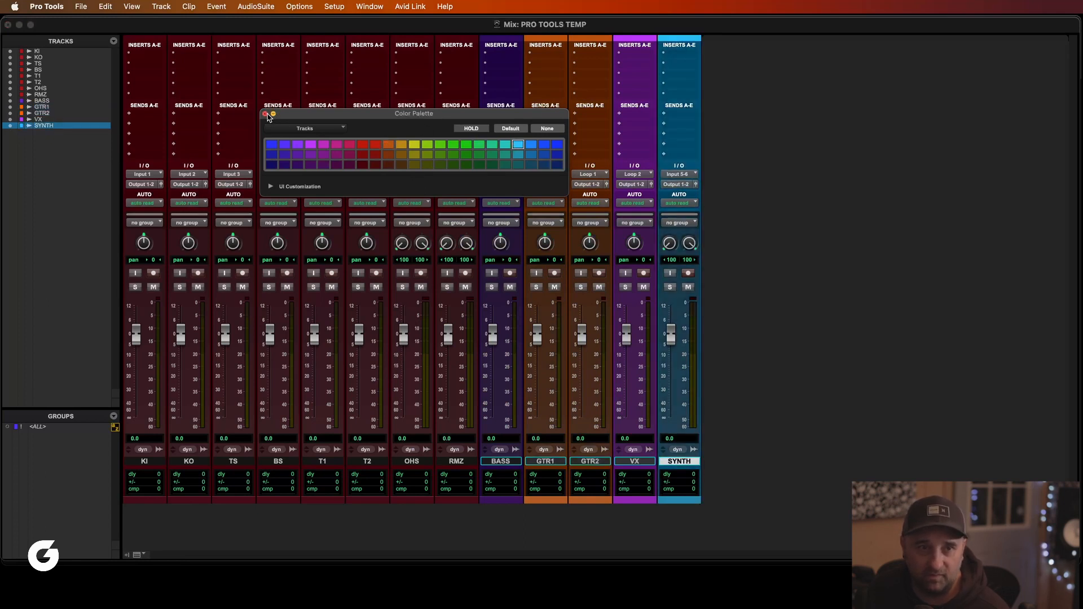
left_click(265, 114)
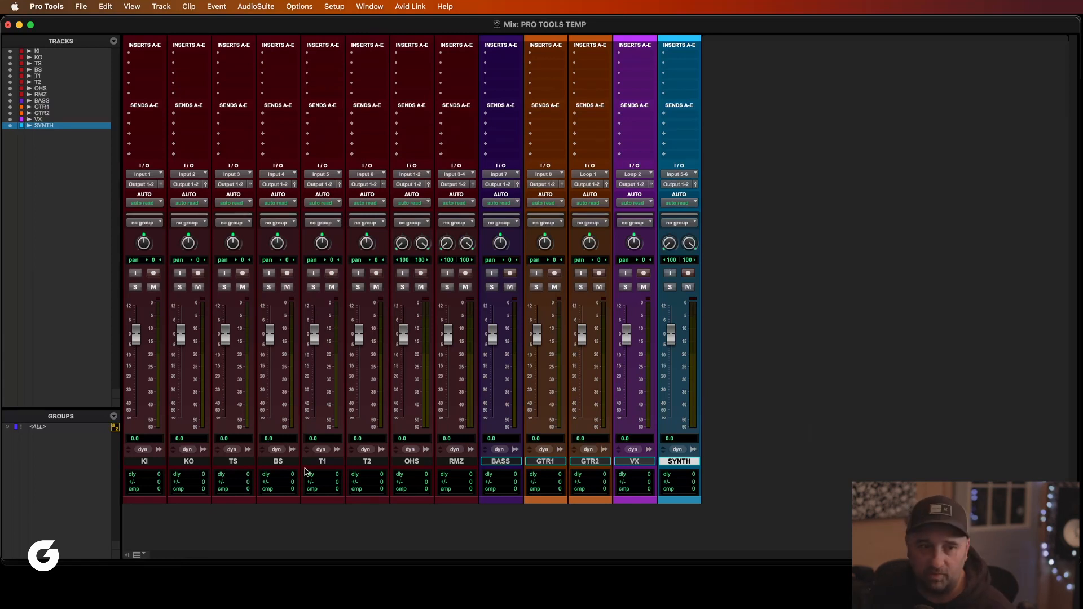
Insert the SSL Native Channel Strip 2 (mono) plug-in in the first insert slot of all tracks from KI through SYNTH.
left_click(152, 462)
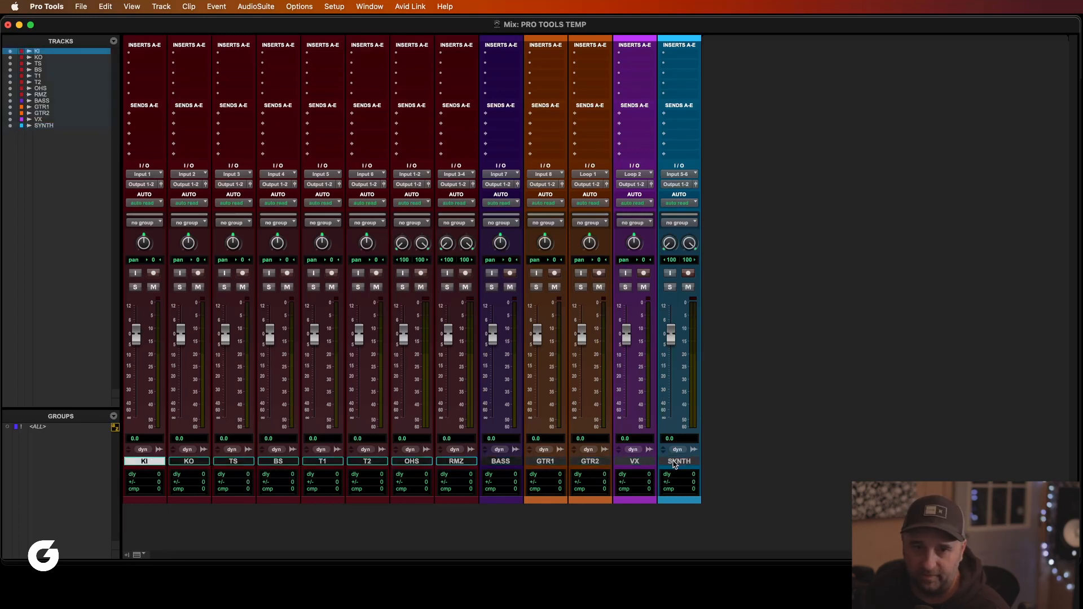
left_click(673, 462, "shift")
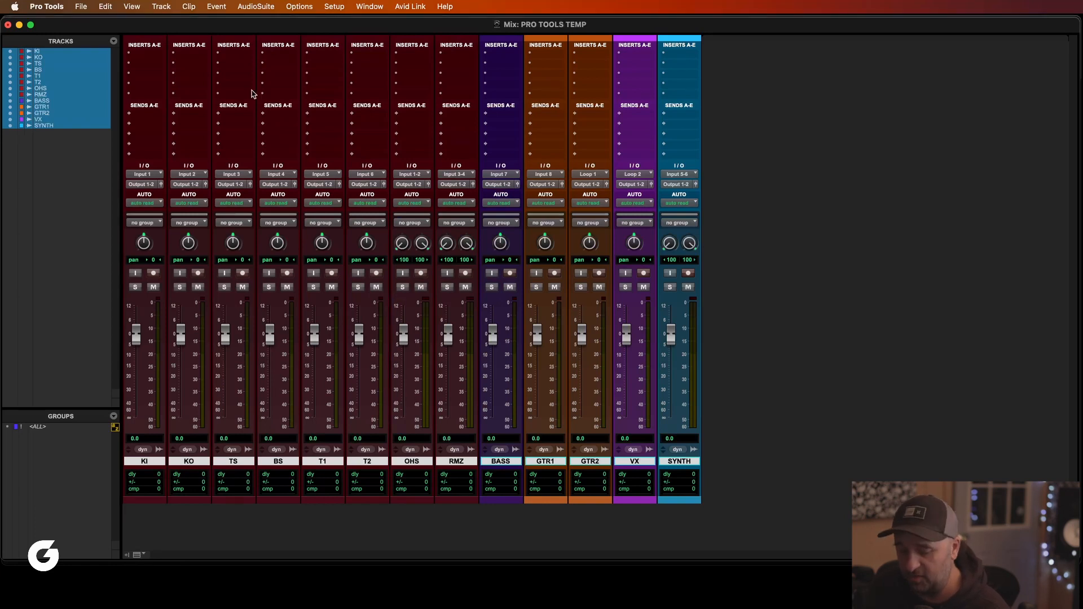
left_click(150, 54)
mouse_move(151, 56)
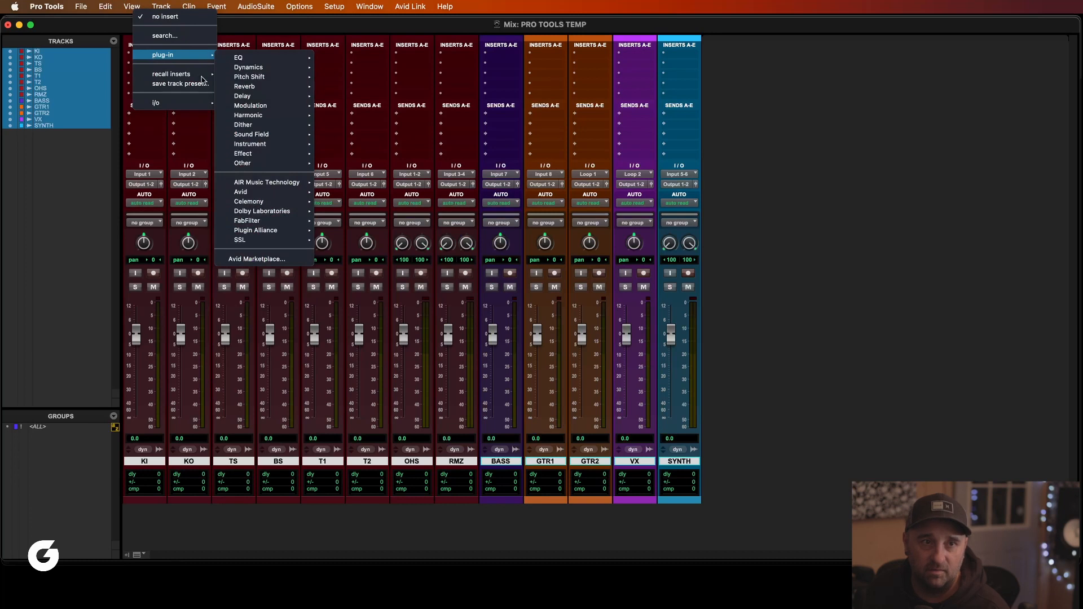
mouse_move(240, 243)
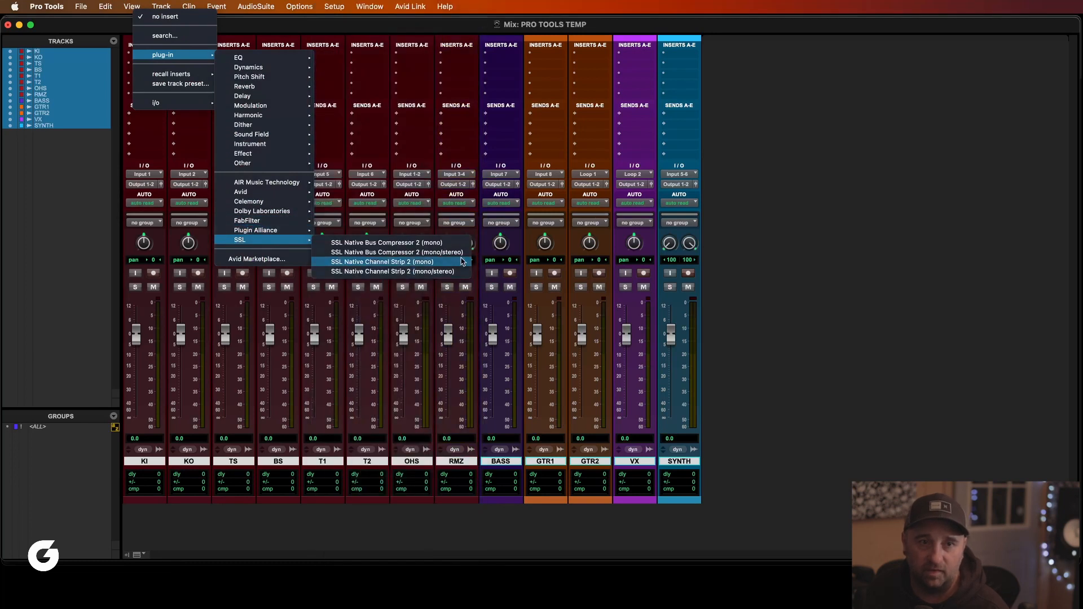
left_click(453, 263)
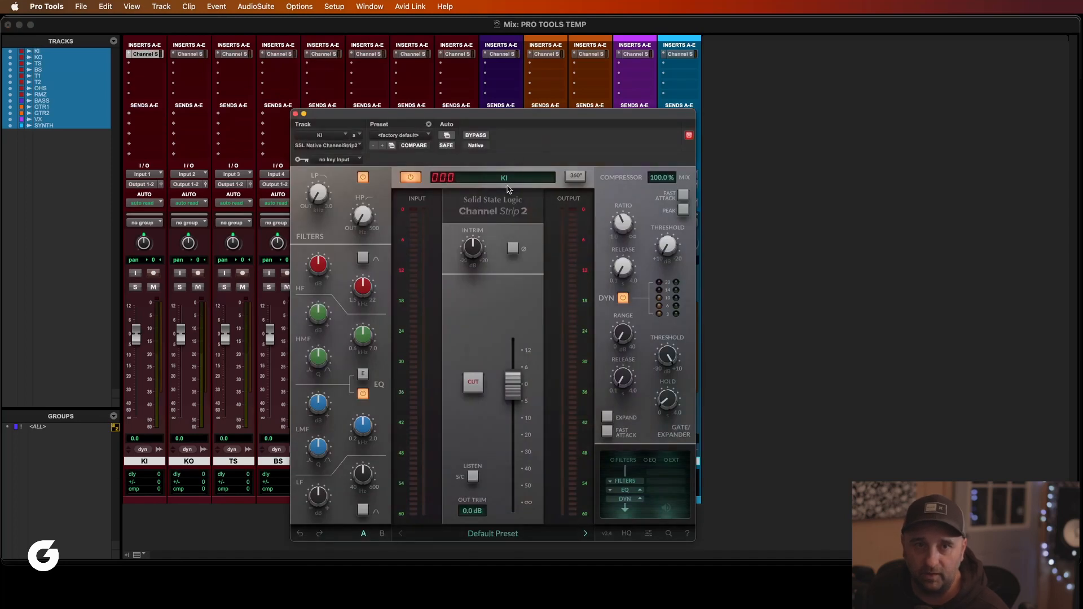
left_click_drag(518, 118, 668, 112)
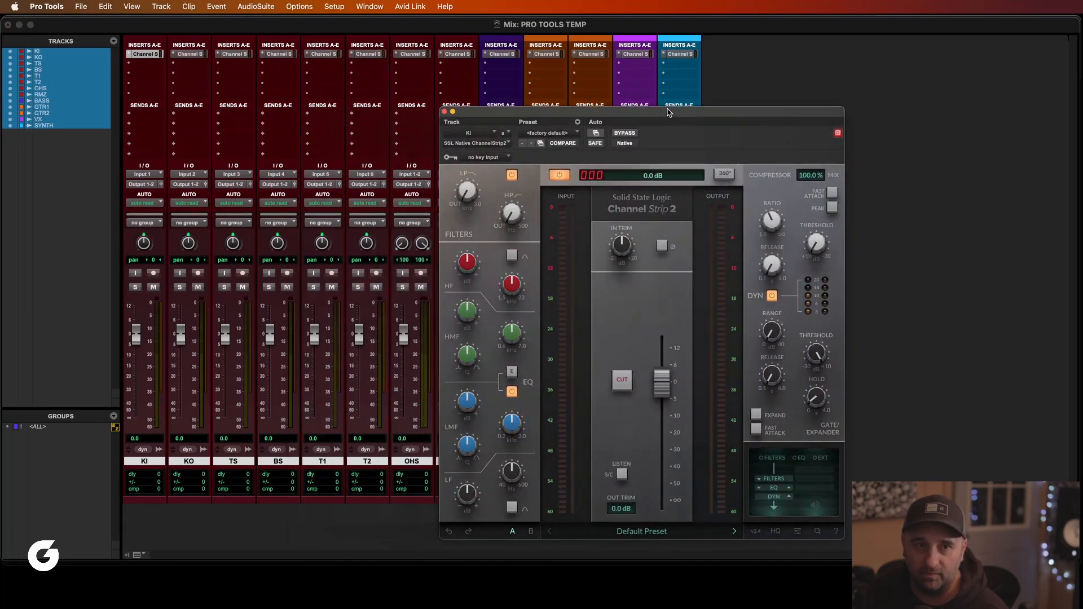
left_click(444, 112)
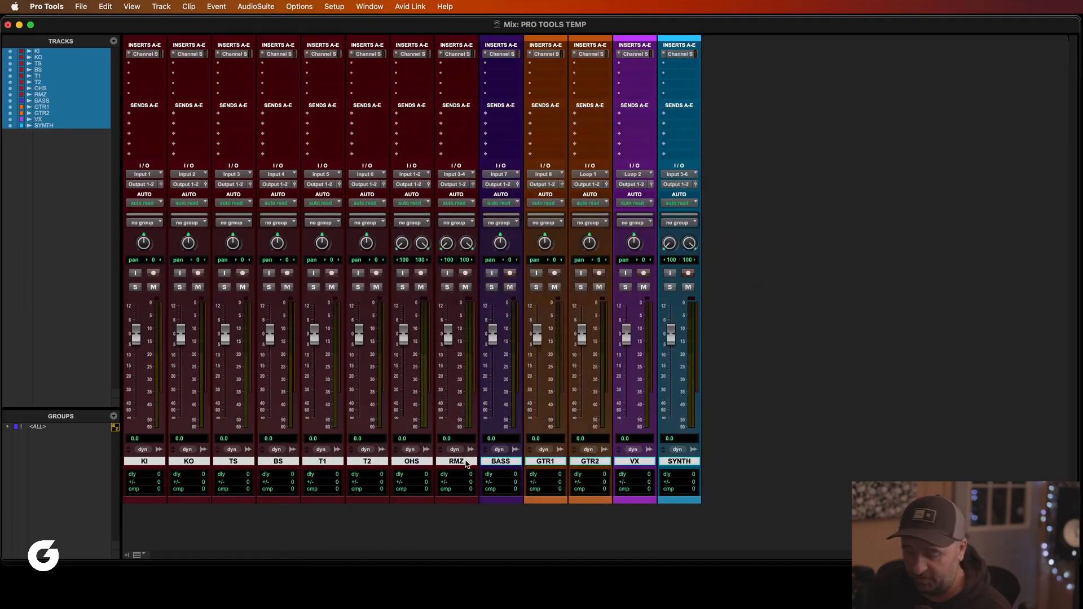
Route the outputs of the eight drum tracks, KI through RMZ, to a new stereo Aux Input track named DRUMS.
left_click(466, 463)
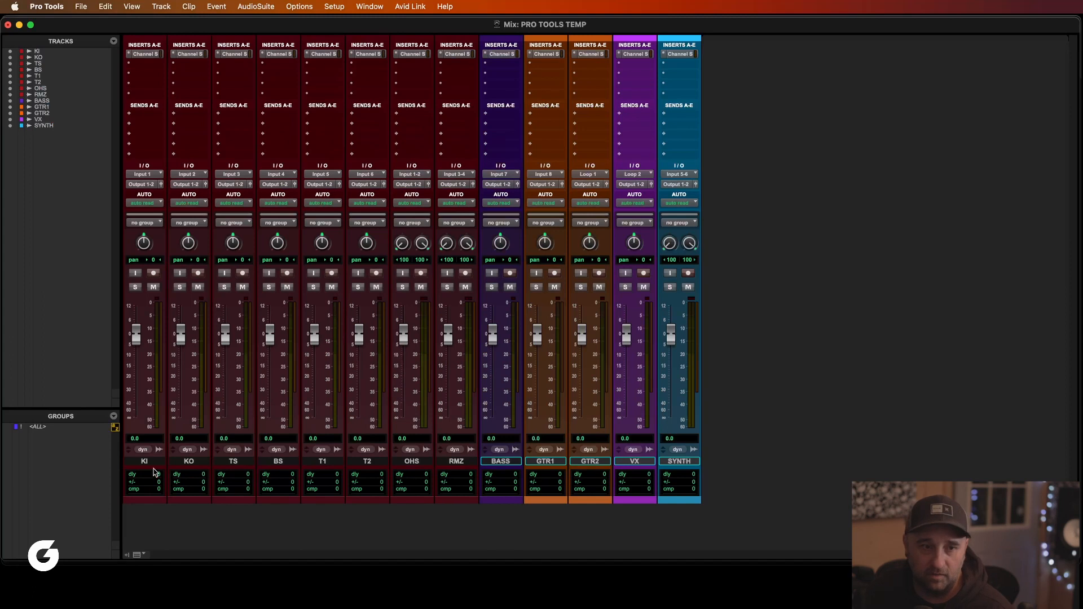
left_click(146, 462)
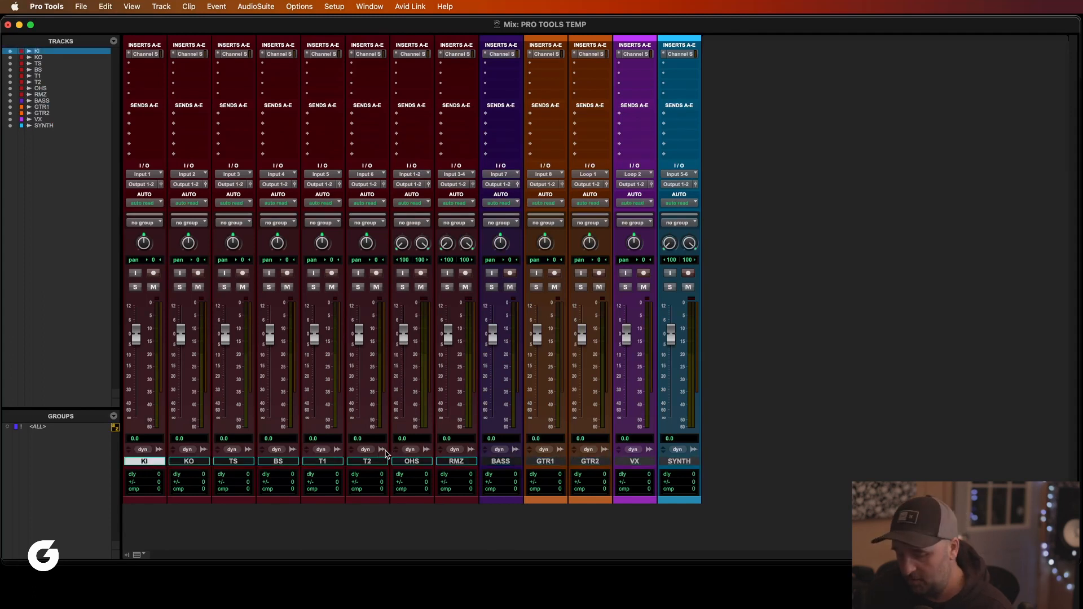
left_click(455, 462, "shift")
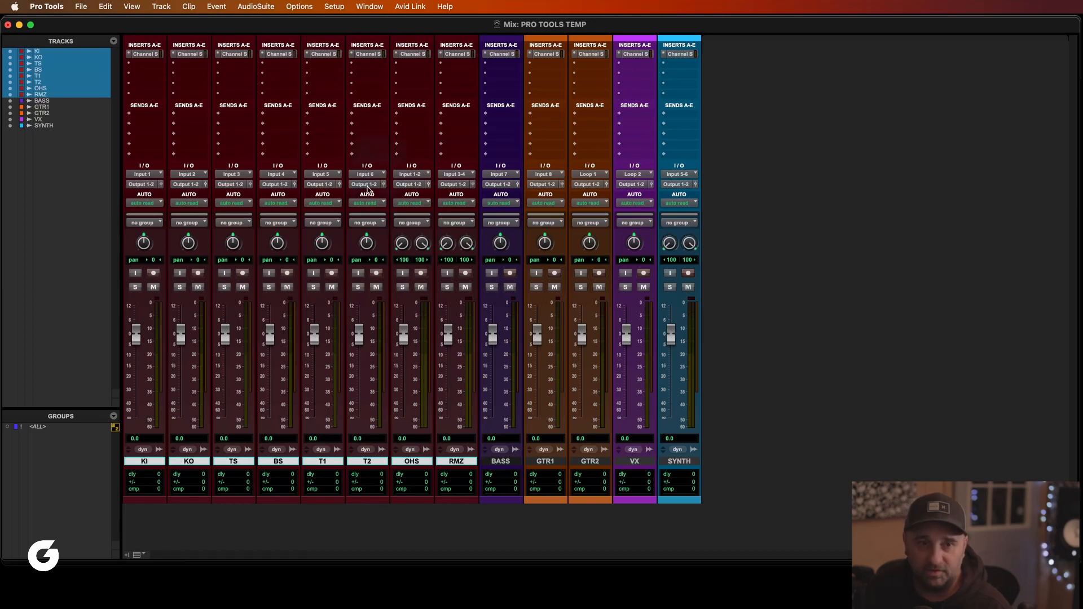
left_click(367, 187)
left_click(377, 224)
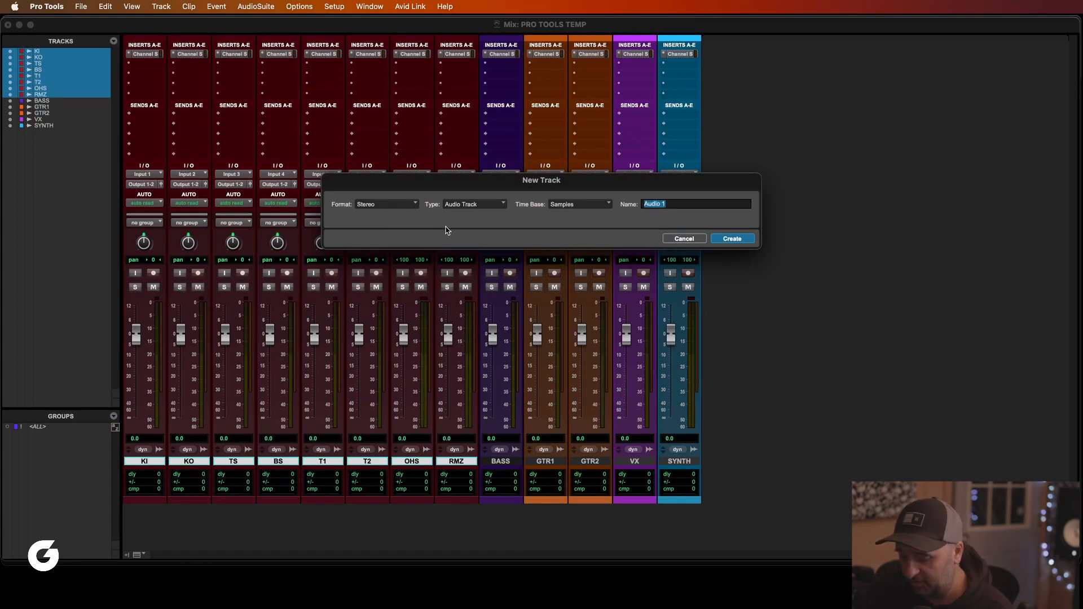
type("DRUMS")
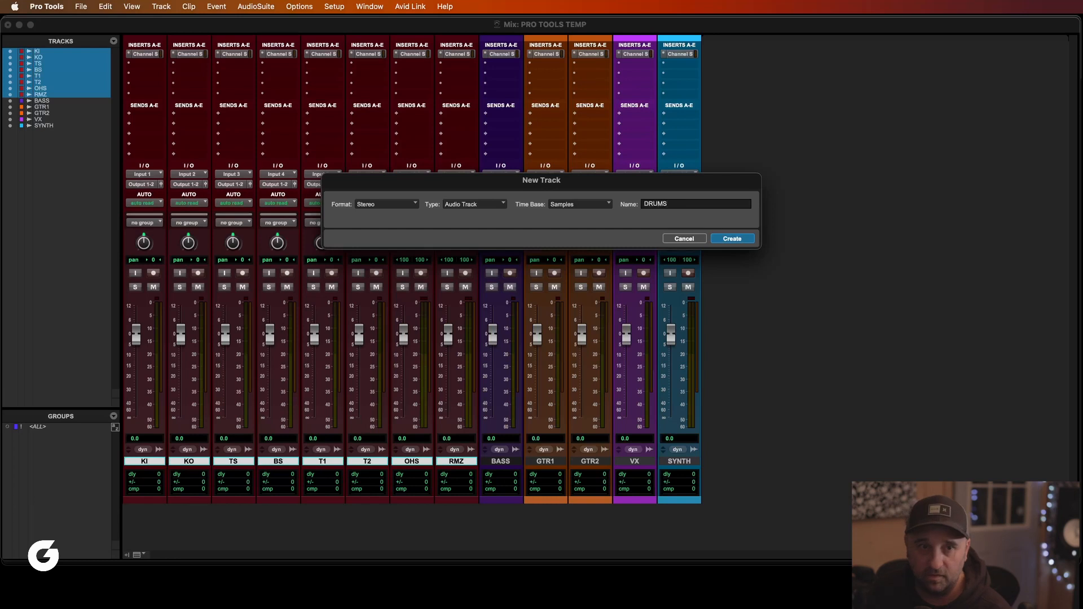
left_click(457, 205)
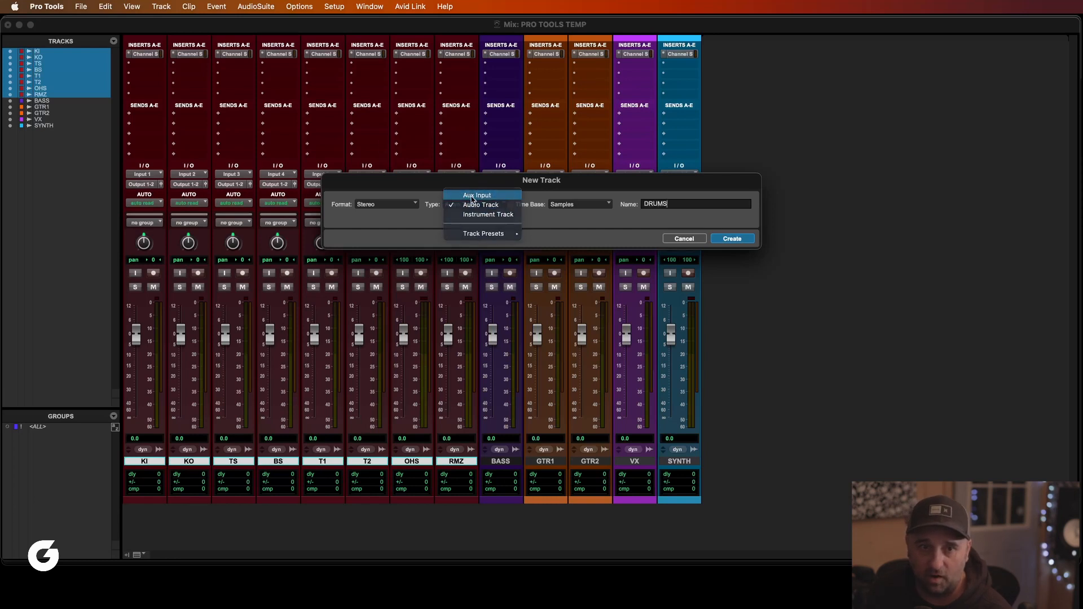
left_click(472, 196)
left_click(746, 241)
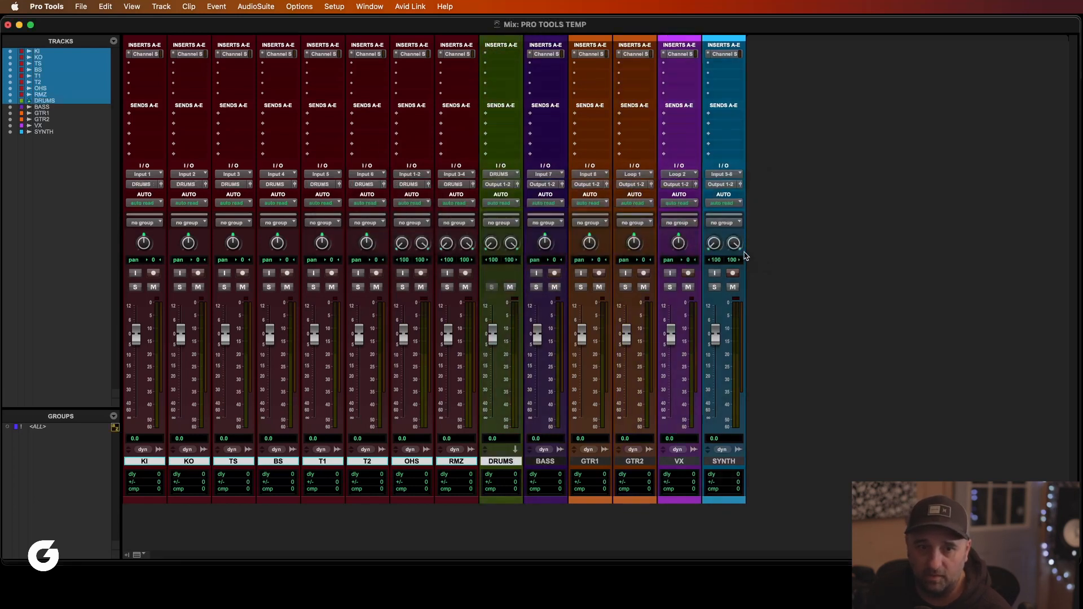
left_click(548, 462)
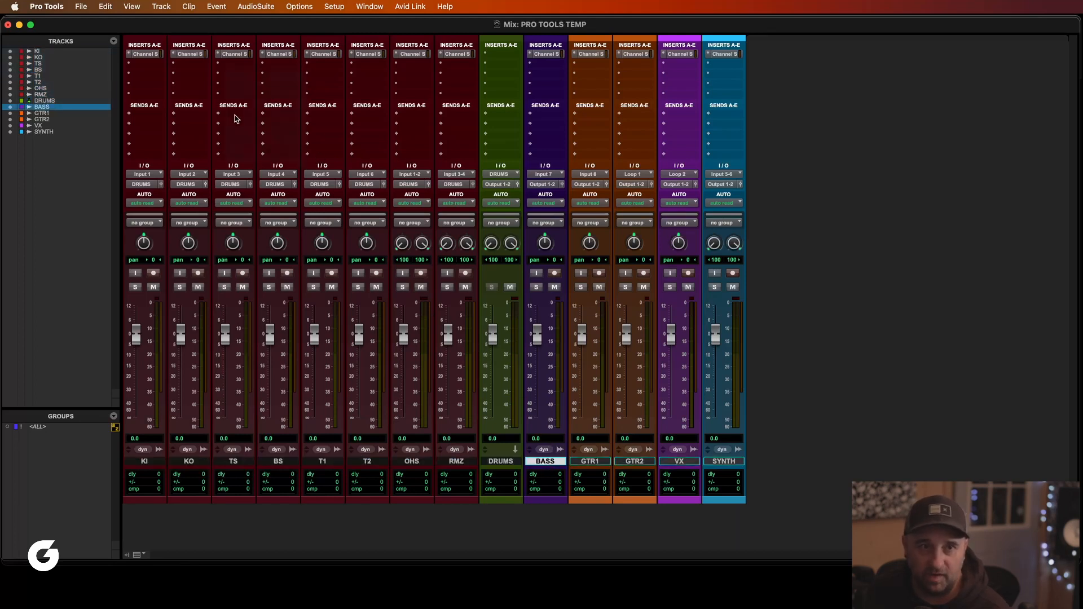
left_click(236, 119)
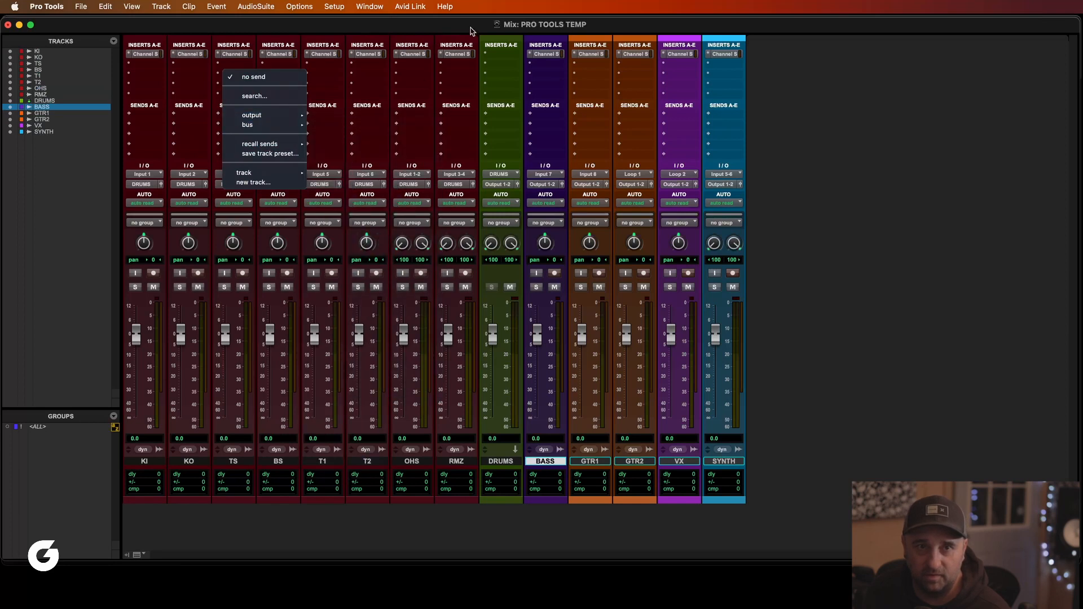
left_click(473, 31)
Add a first send on the TS and OHS tracks to a new stereo Aux Input track named DRM VRB.
left_click(237, 461)
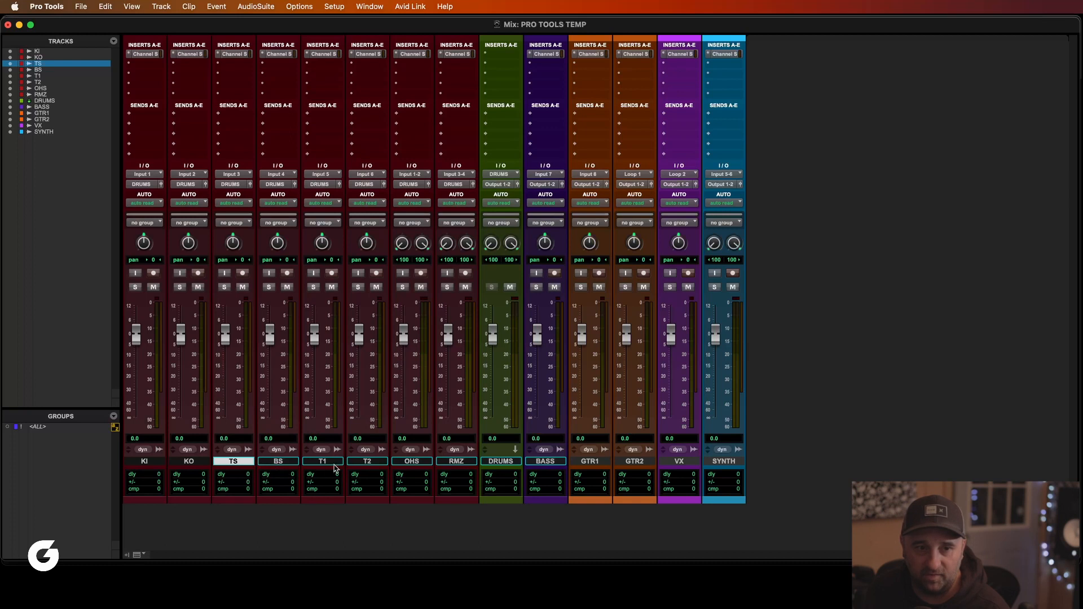
left_click(408, 466, "super")
left_click(461, 467, "super")
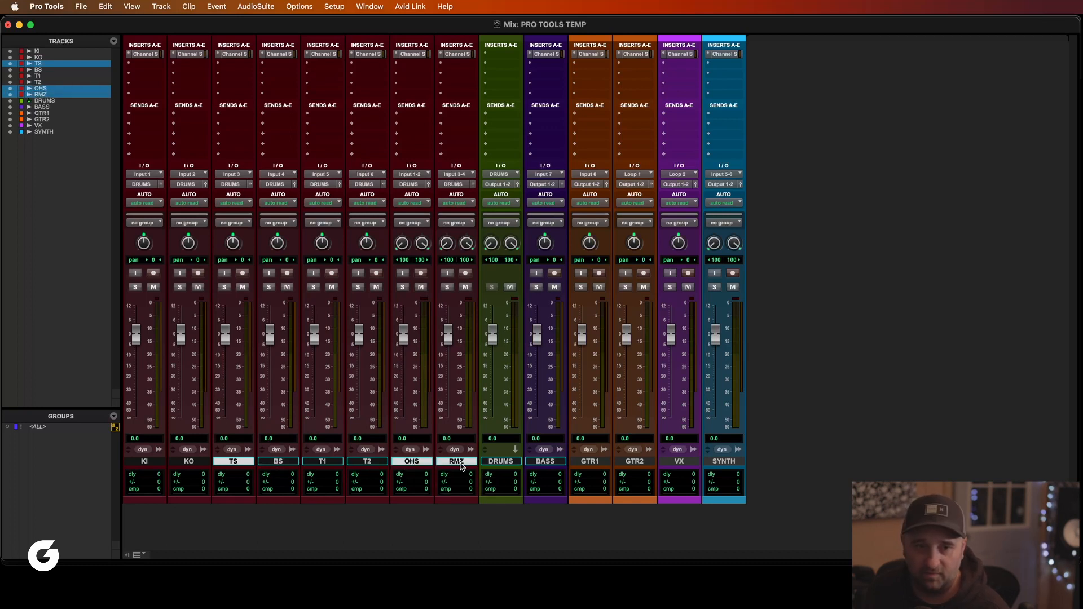
left_click(458, 467, "super")
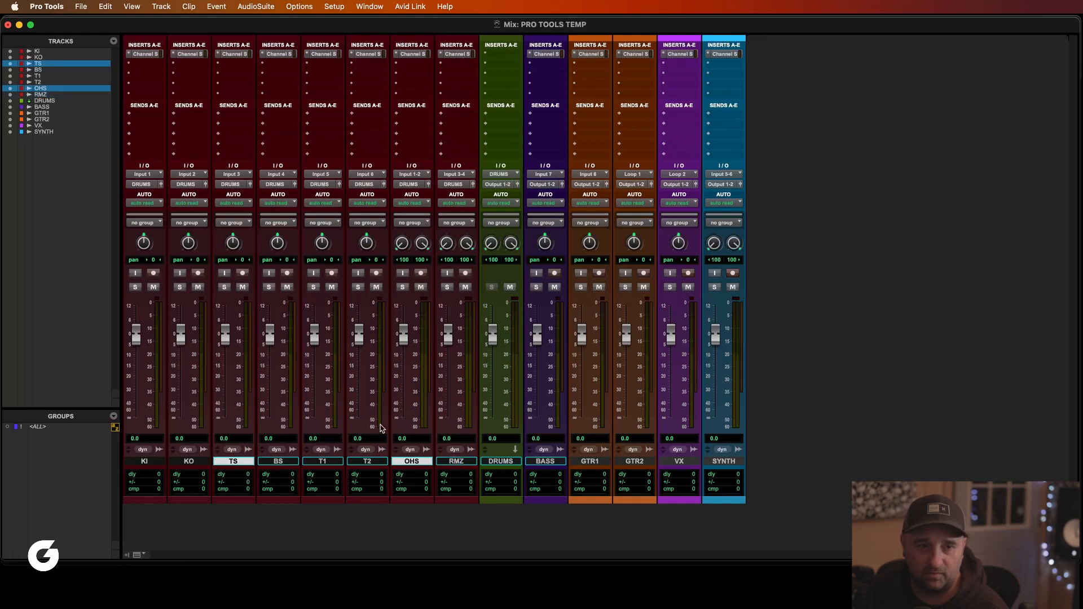
left_click(231, 117)
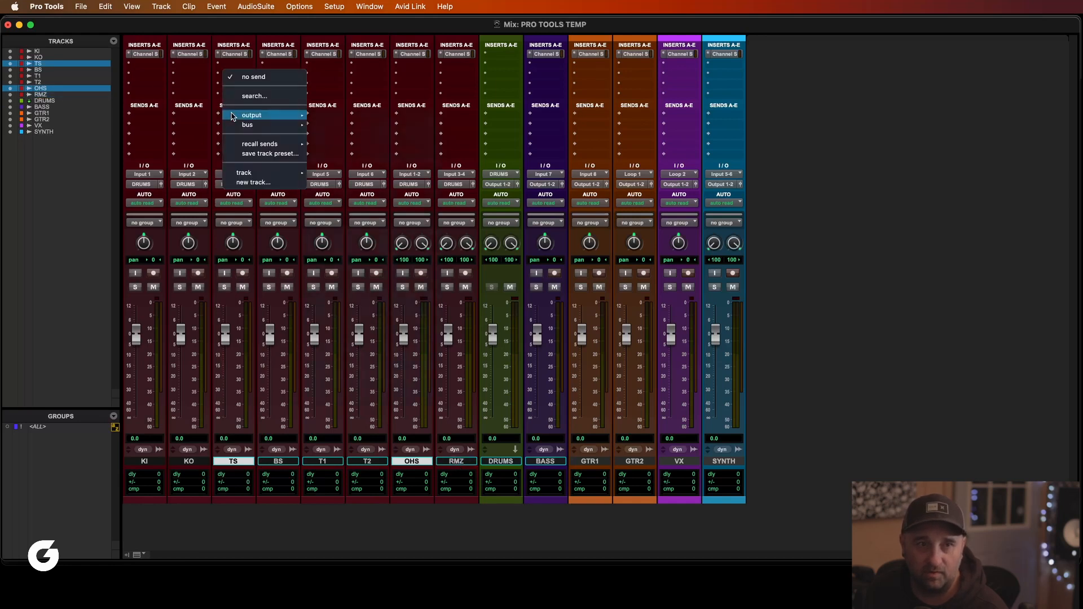
left_click(749, 198)
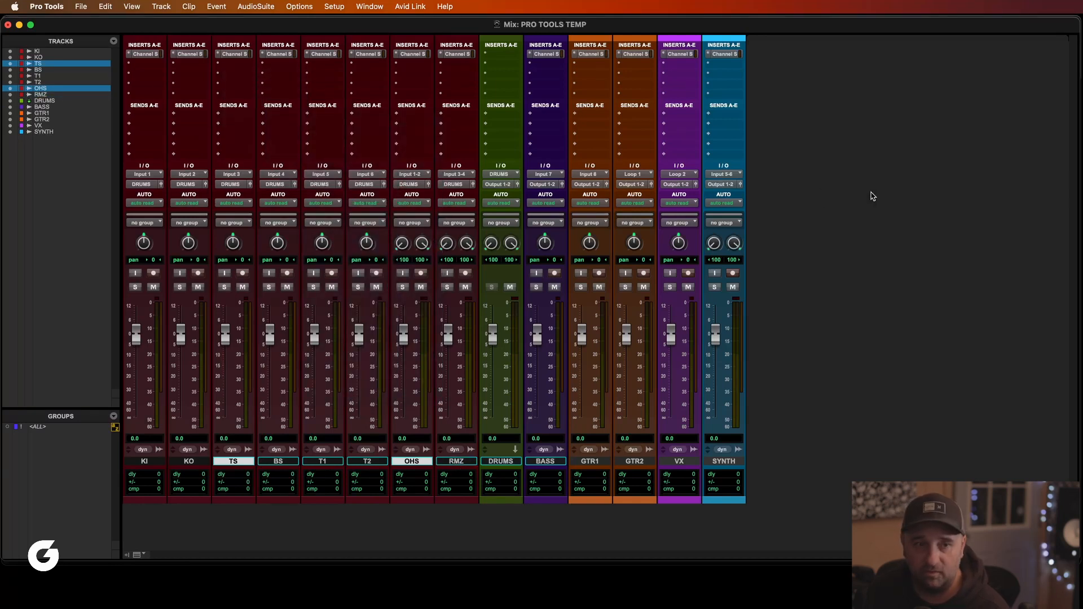
left_click(231, 117)
mouse_move(235, 126)
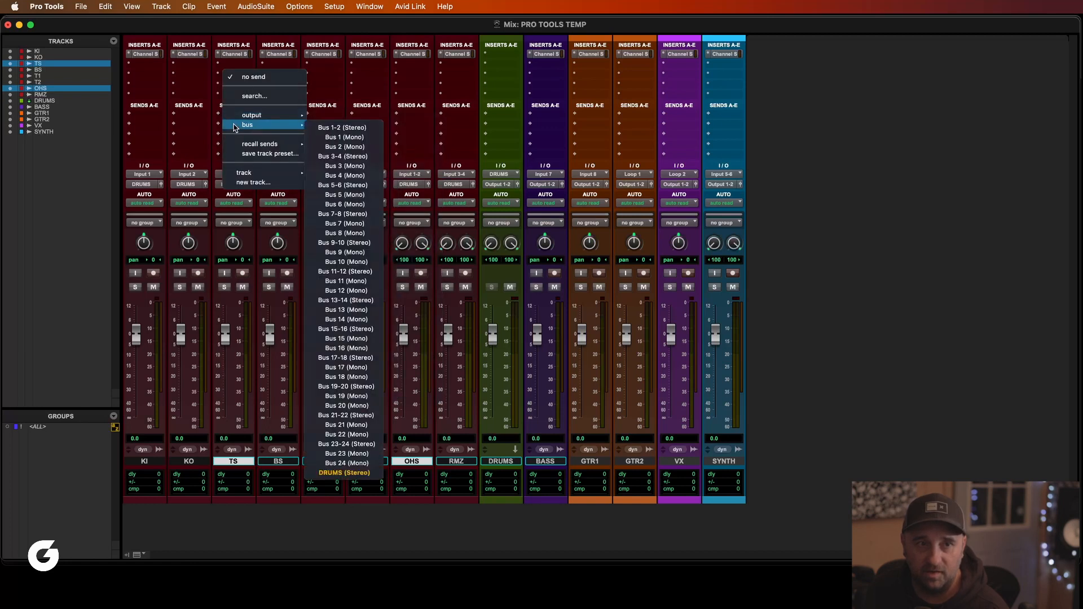
left_click(253, 182)
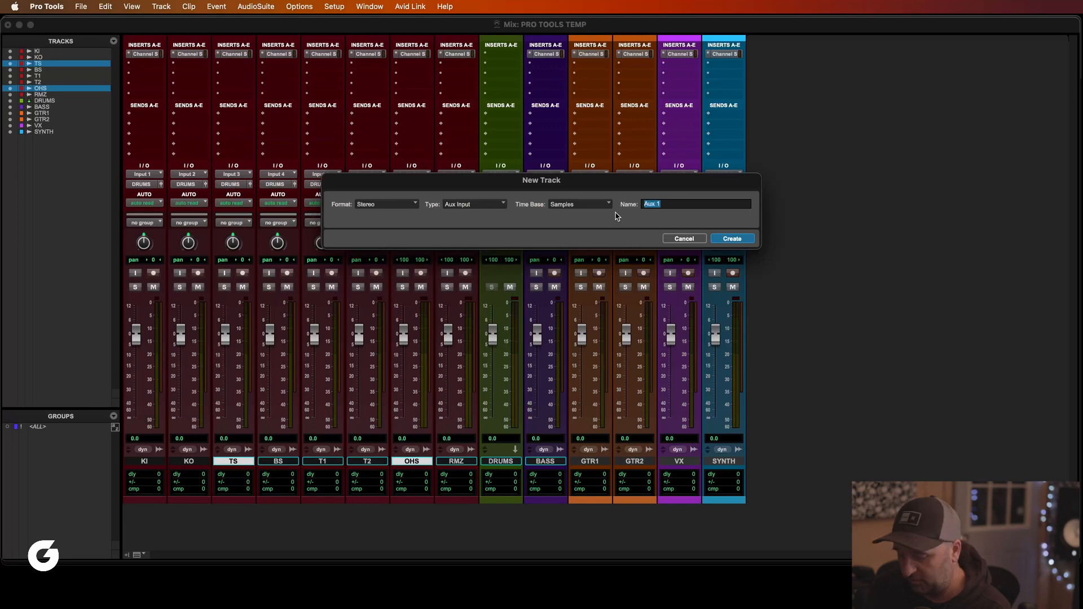
type("DRM")
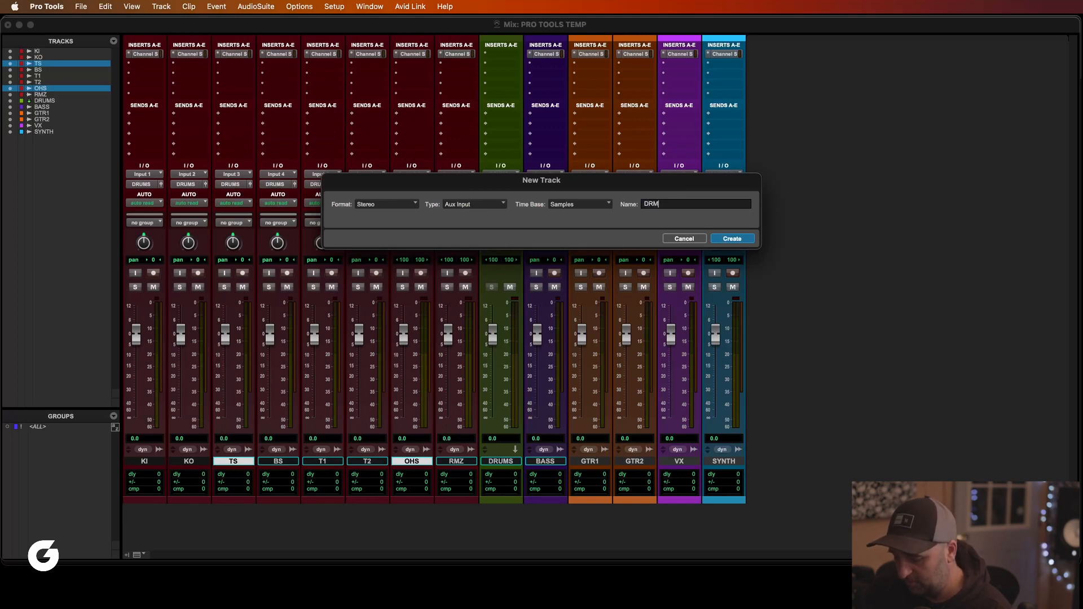
type(" VRB")
key("Return")
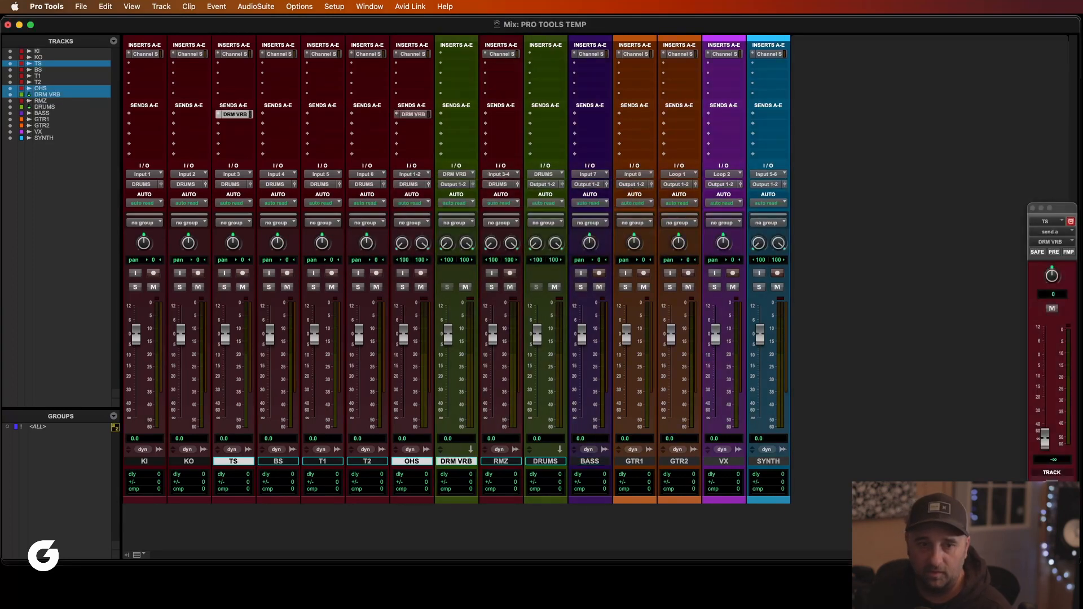
Move the DRM VRB track between DRUMS and BASS and route its output to the DRUMS (Stereo) bus.
left_click(456, 461)
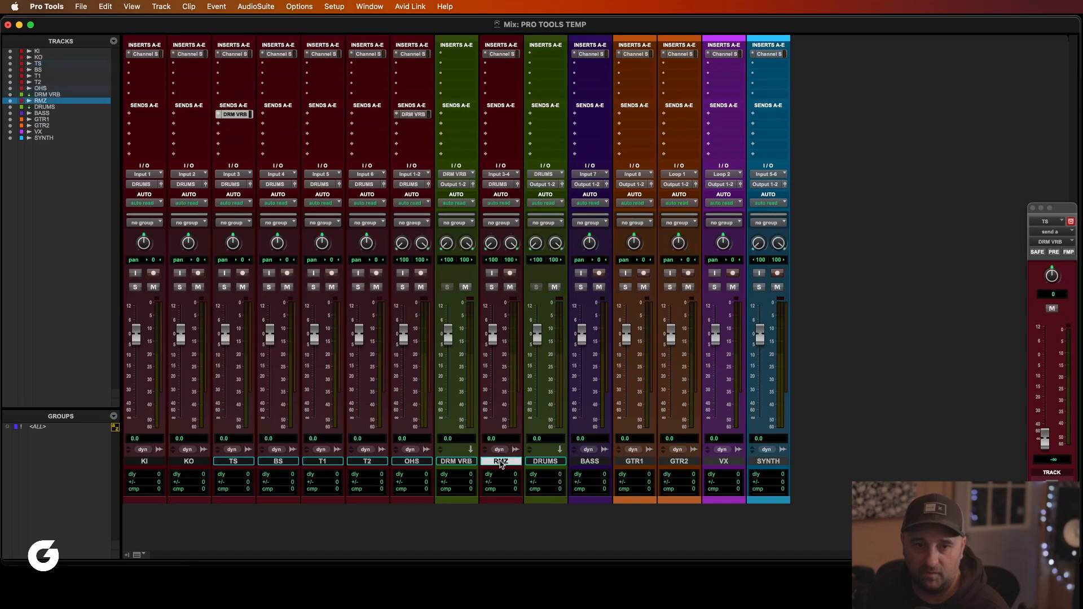
left_click_drag(467, 464, 566, 468)
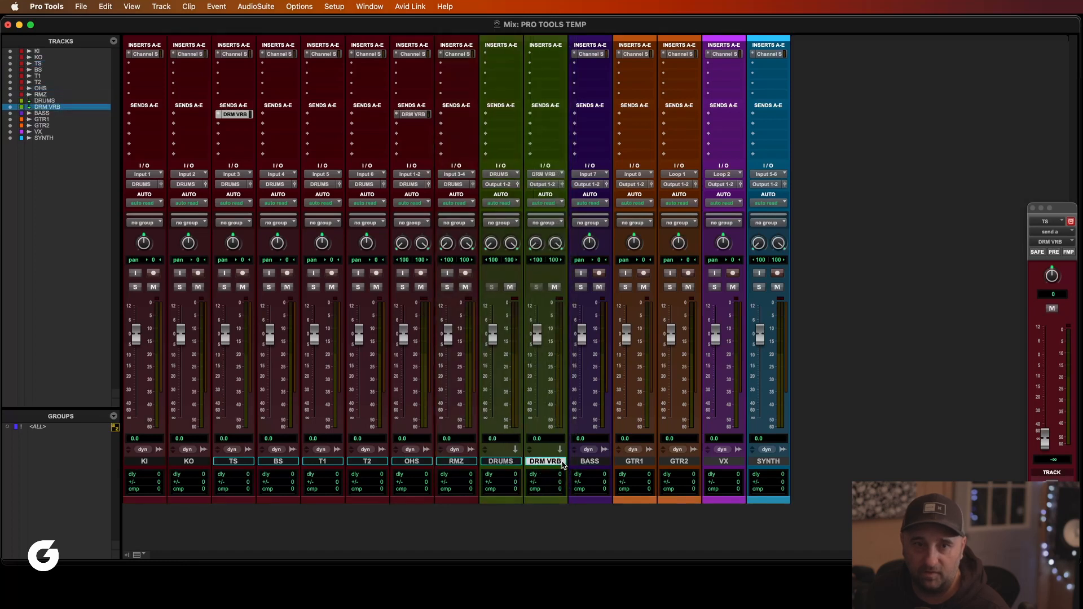
left_click(535, 185)
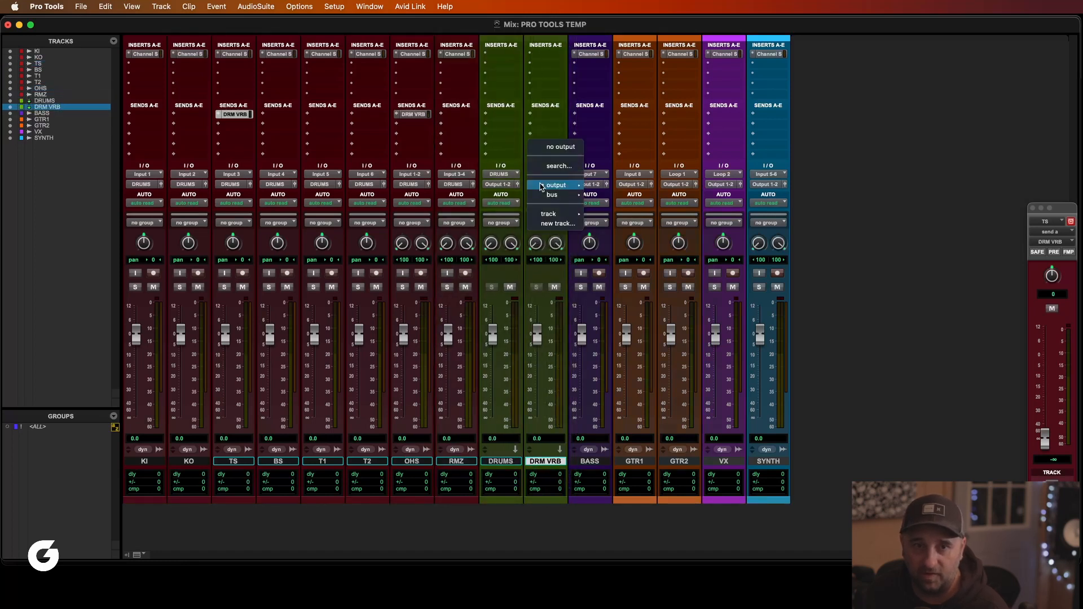
mouse_move(541, 186)
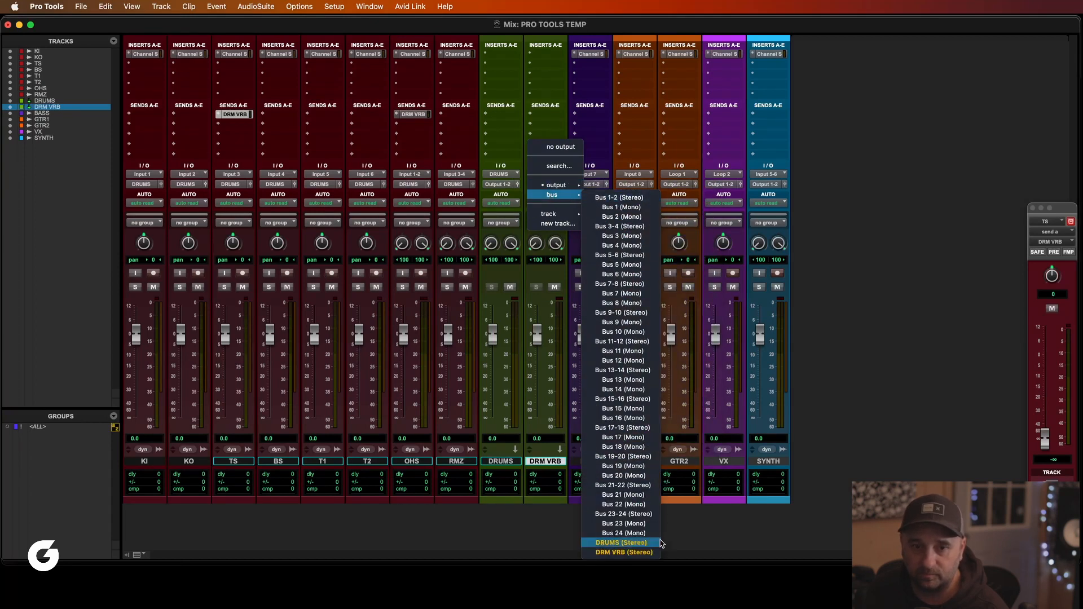
left_click(637, 542)
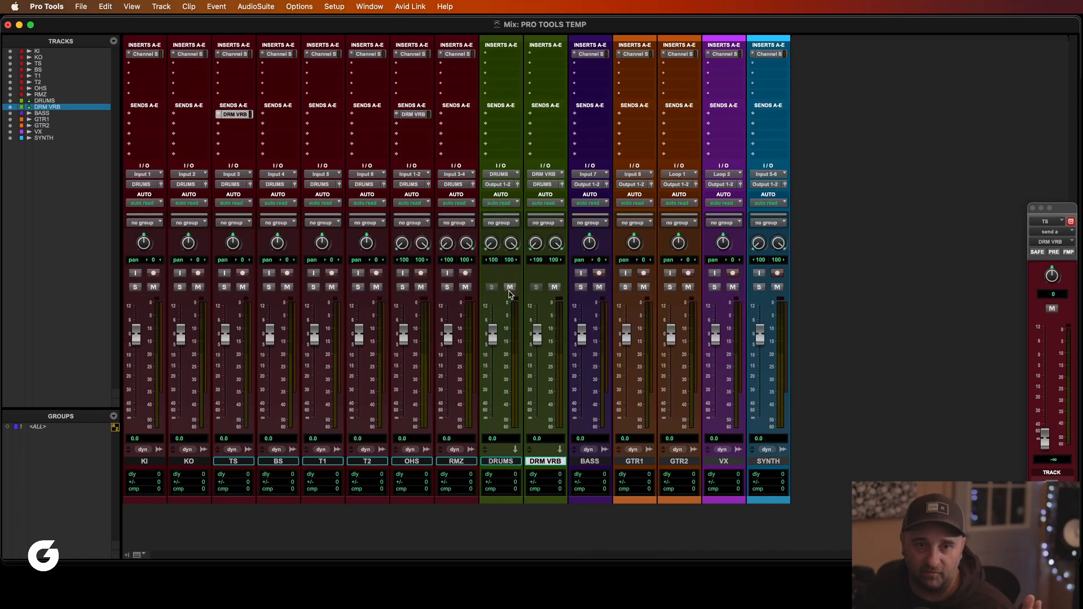
left_click(509, 287)
left_click(510, 287)
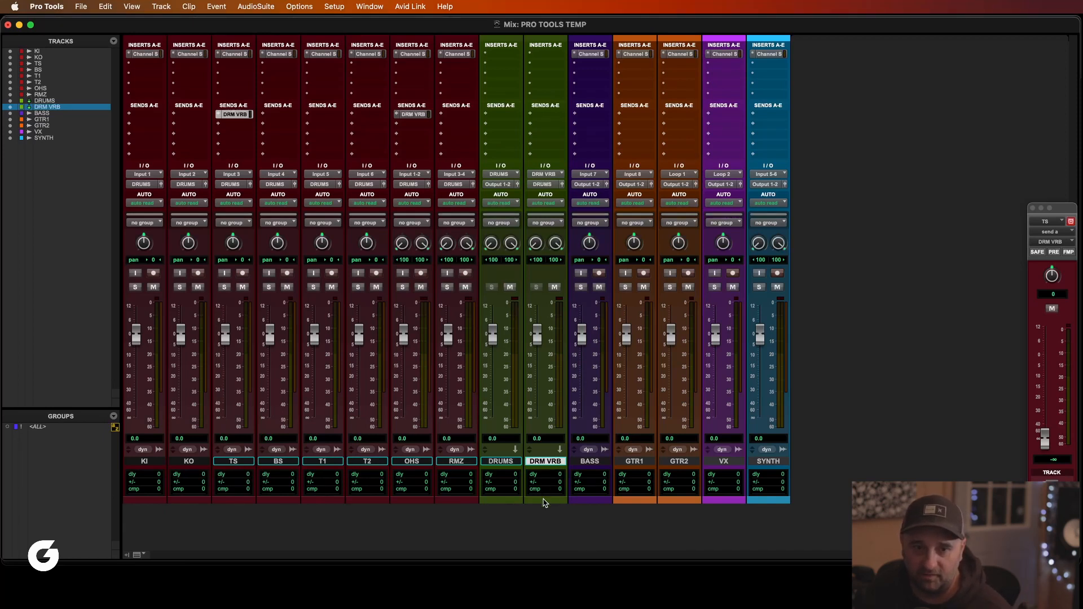
Color the DRM VRB track light blue and close the color palette.
double_click(544, 503)
left_click(517, 145)
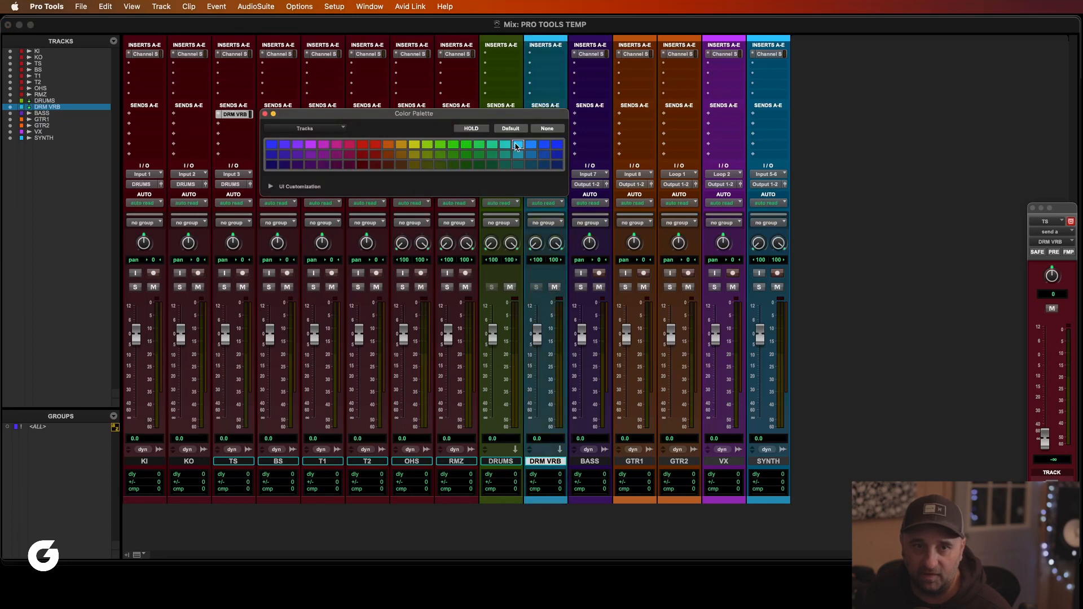
left_click(264, 114)
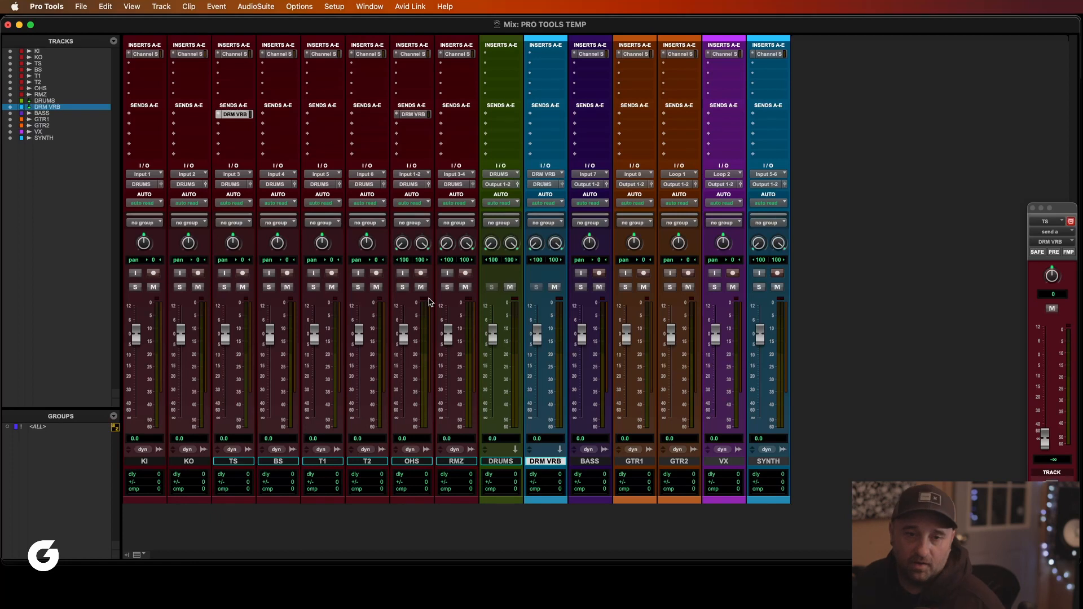
Route the outputs of the GTR1 and GTR2 tracks to a new stereo Aux Input track named GUITARZ.
left_click(649, 463)
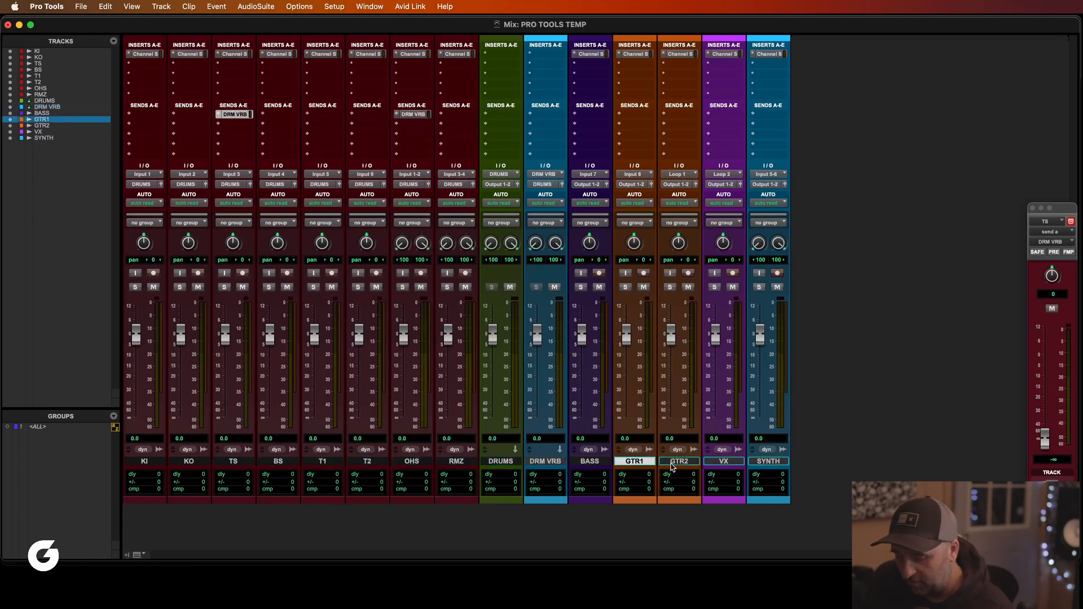
left_click(672, 464, "shift")
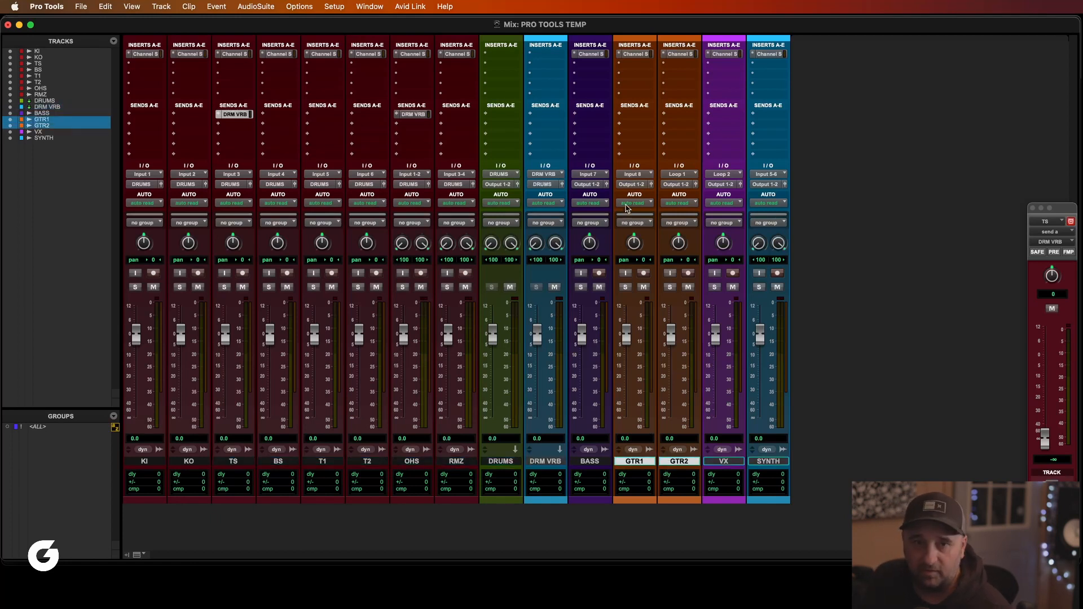
left_click(636, 188)
left_click(635, 227)
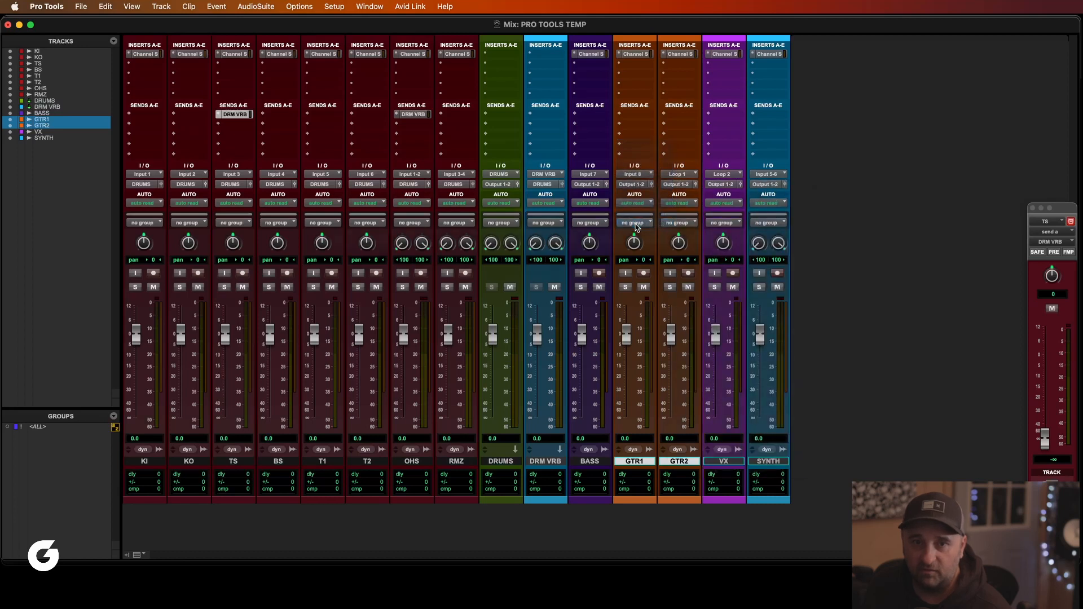
type("GUITARZ")
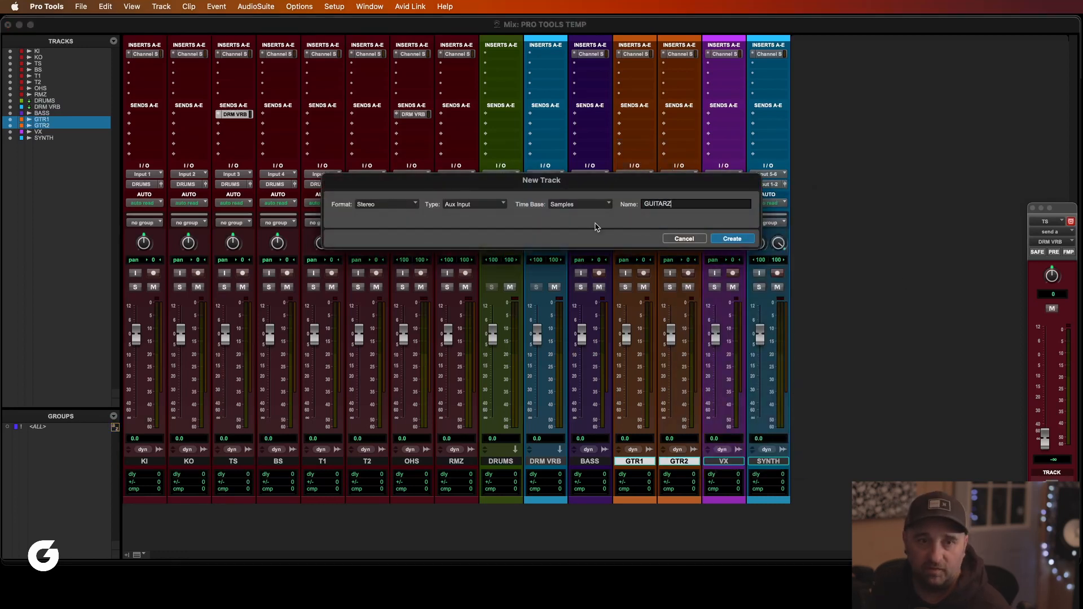
left_click(739, 239)
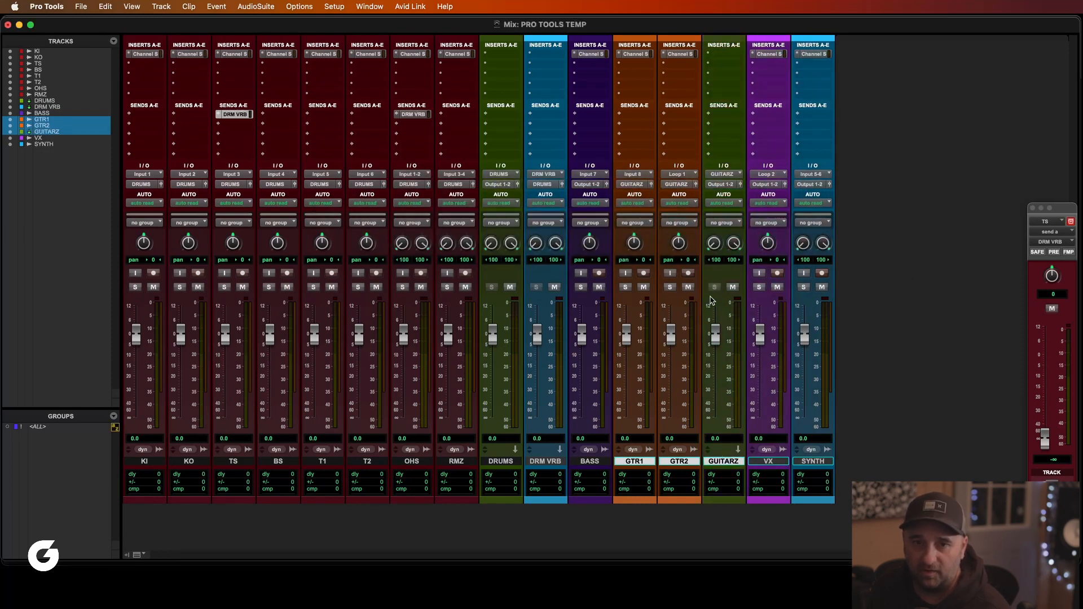
Pan the GTR1 track 100 to the left and the GTR2 track 100 to the right.
left_click_drag(635, 244, 632, 388)
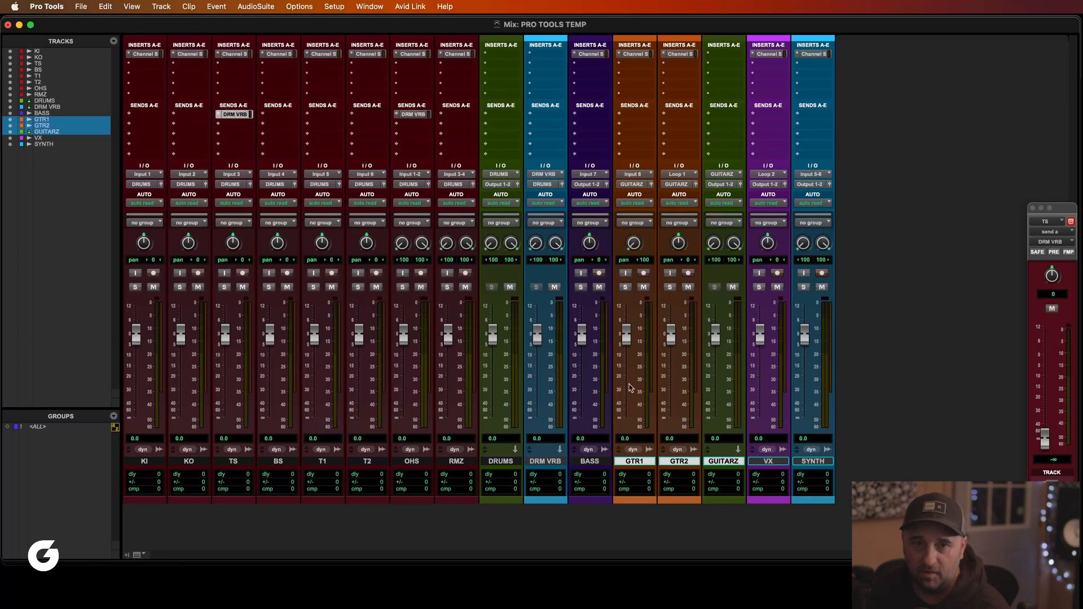
left_click_drag(679, 242, 714, 157)
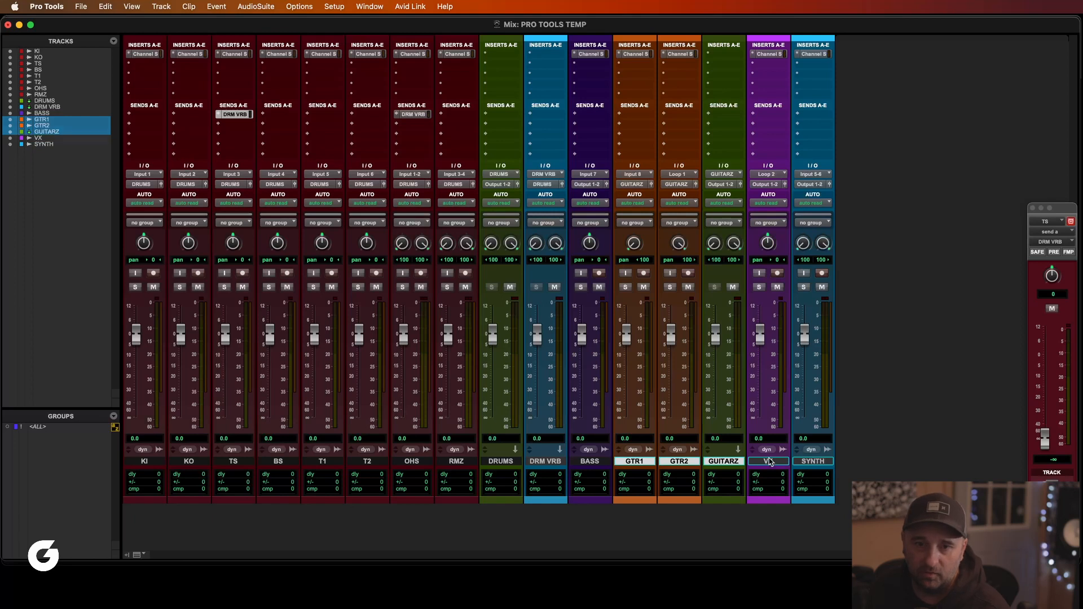
Select only the VX track in the mixer.
left_click(769, 461)
left_click(813, 461)
left_click(785, 463)
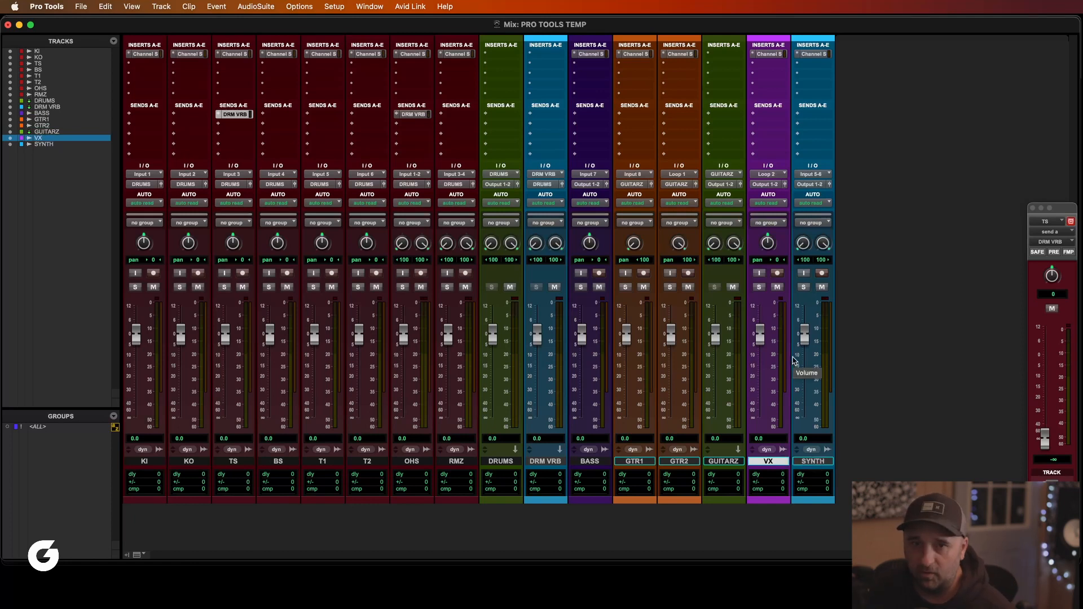
left_click(770, 115)
mouse_move(773, 123)
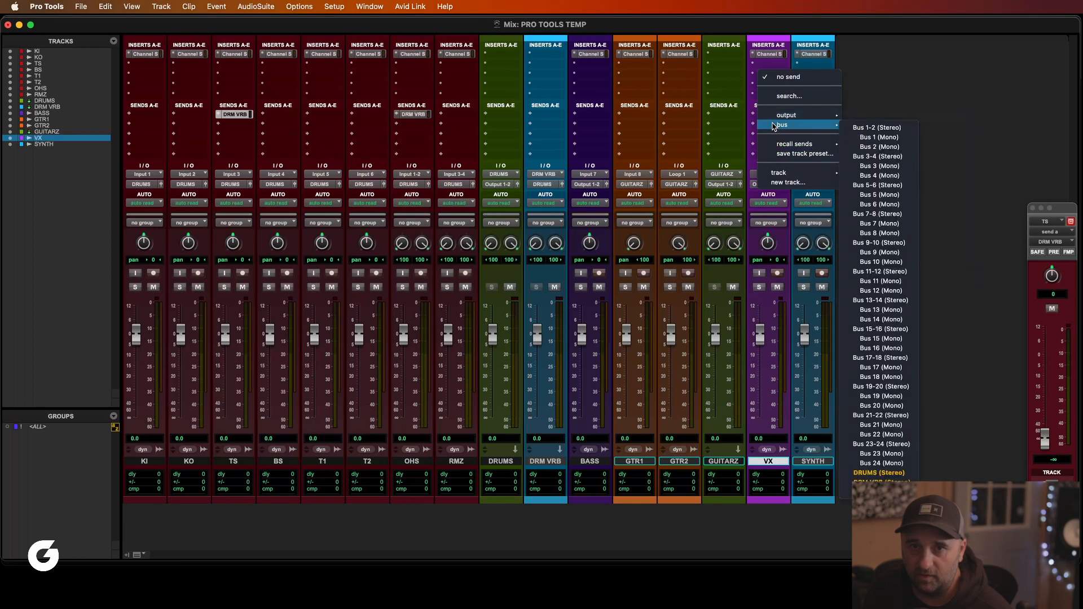
left_click(946, 114)
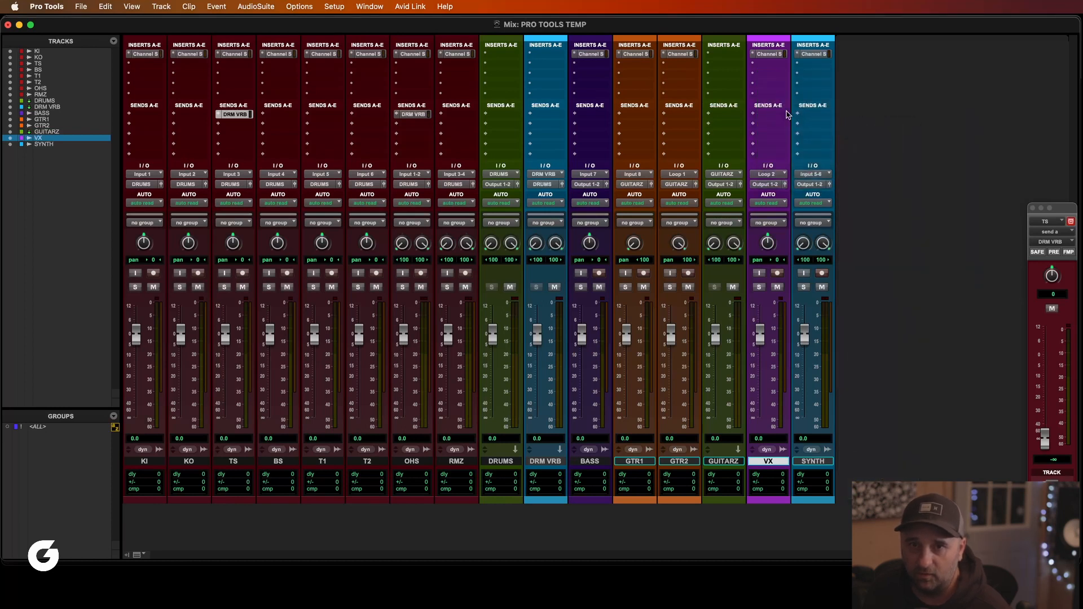
left_click(766, 114)
mouse_move(767, 114)
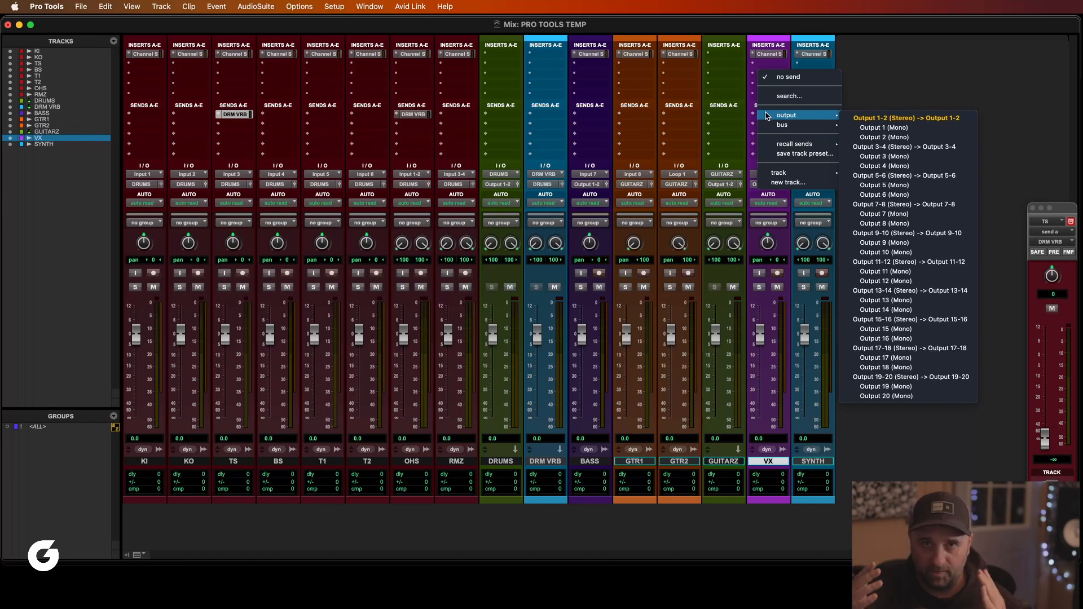
left_click(894, 416)
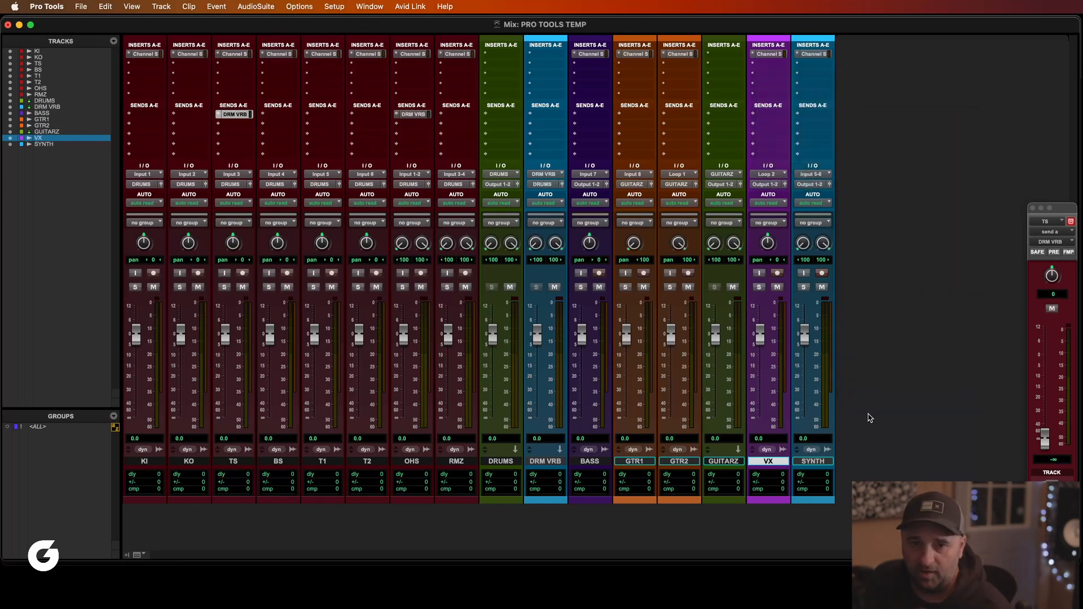
Add a first send on the VX track to a new stereo Aux Input track named VX VERB.
left_click(767, 114)
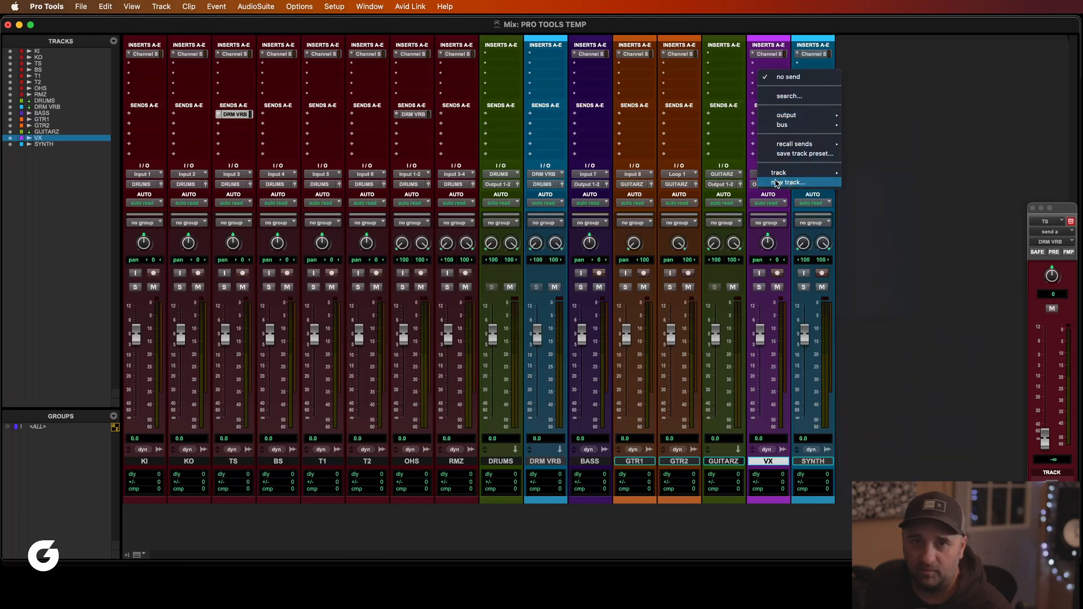
left_click(778, 182)
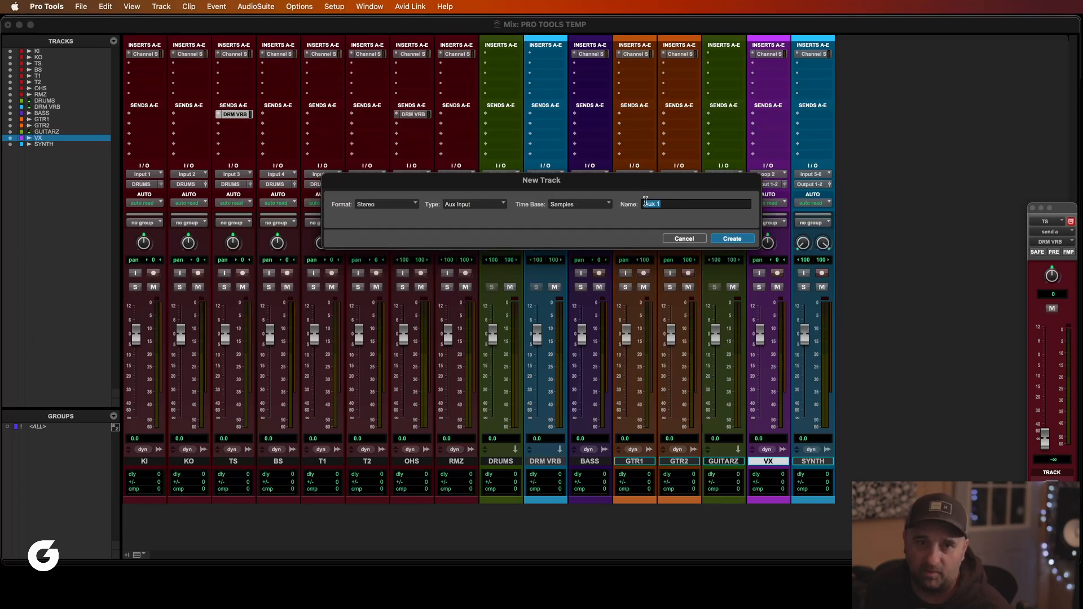
type("VX VERB")
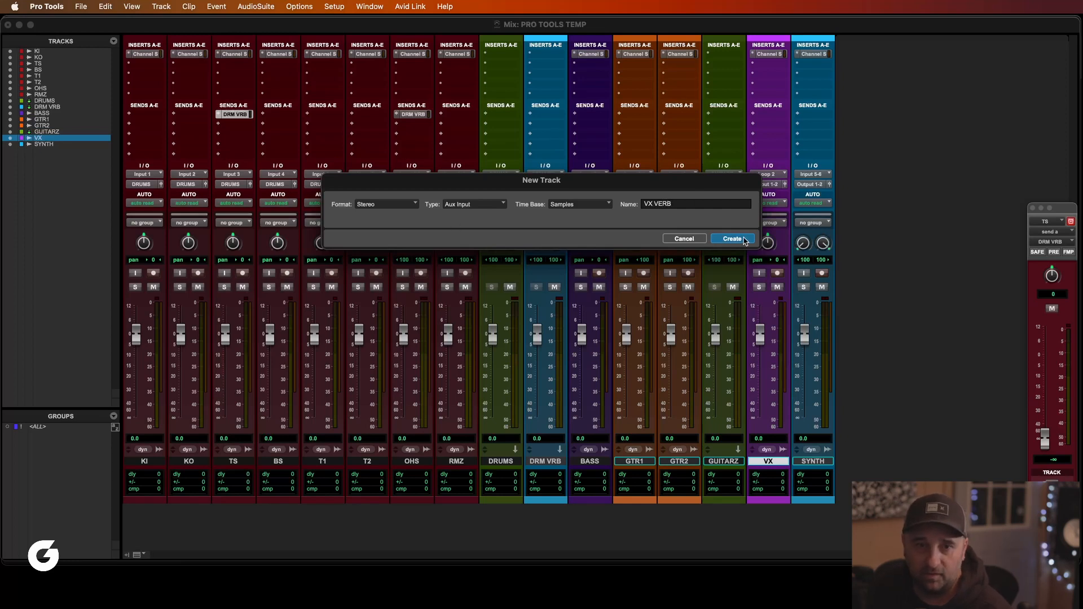
left_click(733, 239)
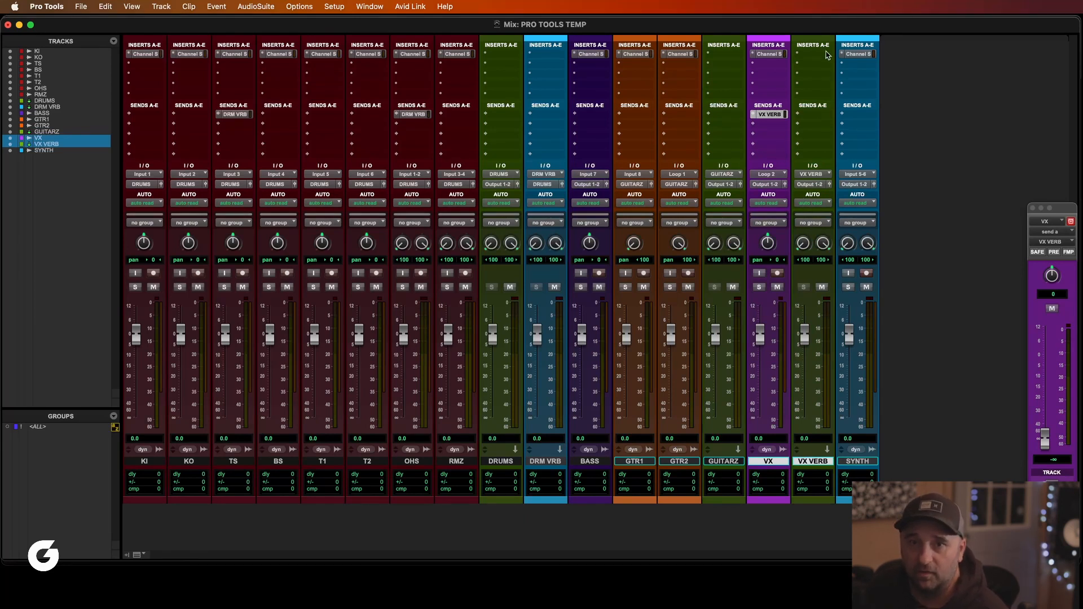
Insert the multichannel D-Verb plug-in in the first insert slot of the VX VERB track and close its window.
left_click(821, 55)
mouse_move(824, 54)
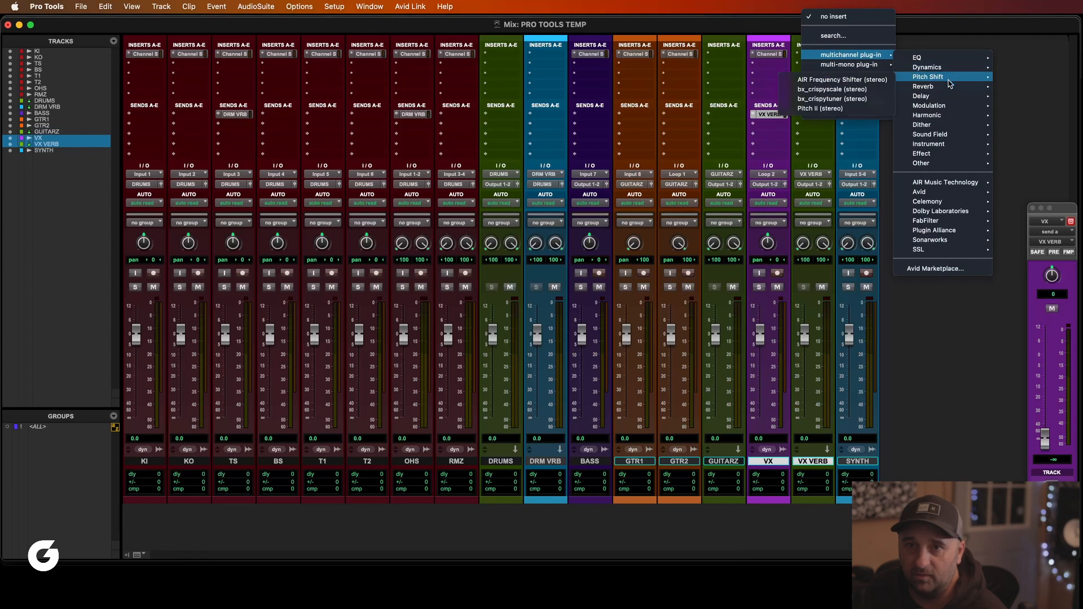
mouse_move(948, 86)
left_click(840, 128)
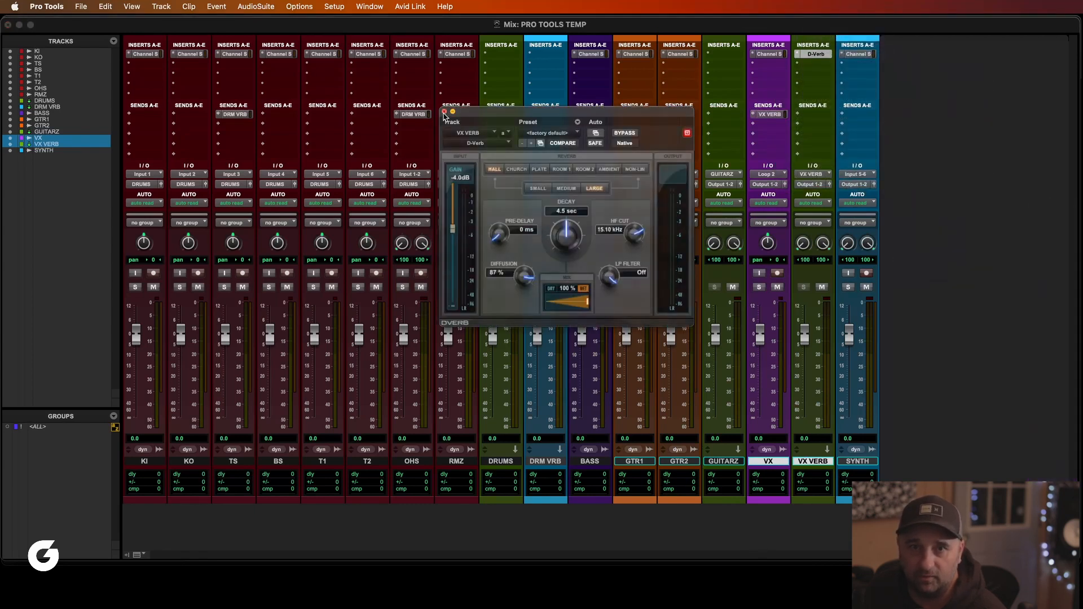
left_click(444, 112)
Add a second send on the VX track to a new stereo Aux Input track named VX DLY.
left_click(759, 124)
mouse_move(768, 136)
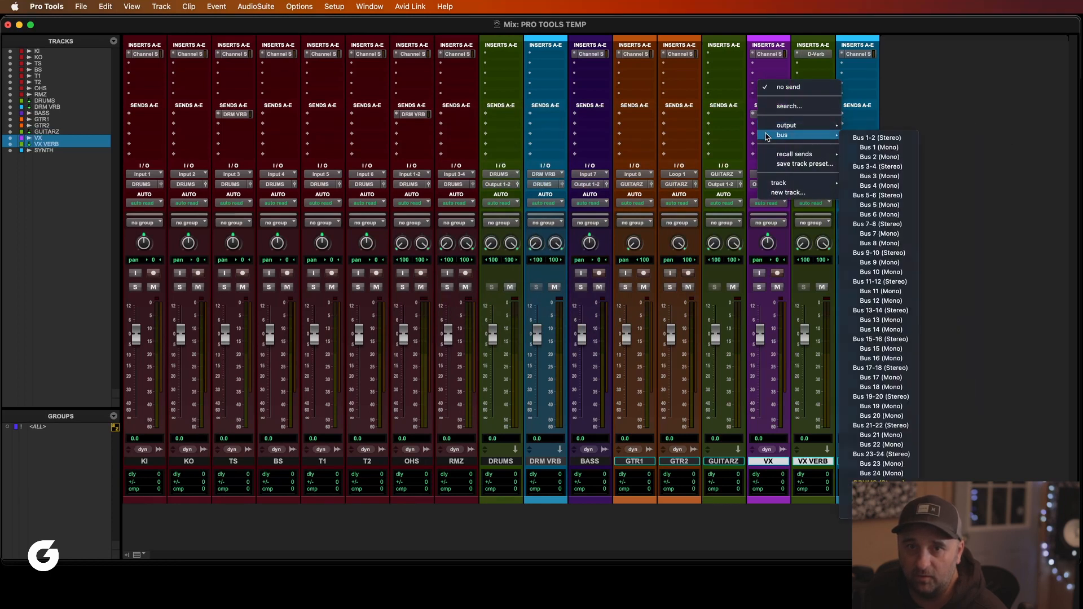
left_click(789, 192)
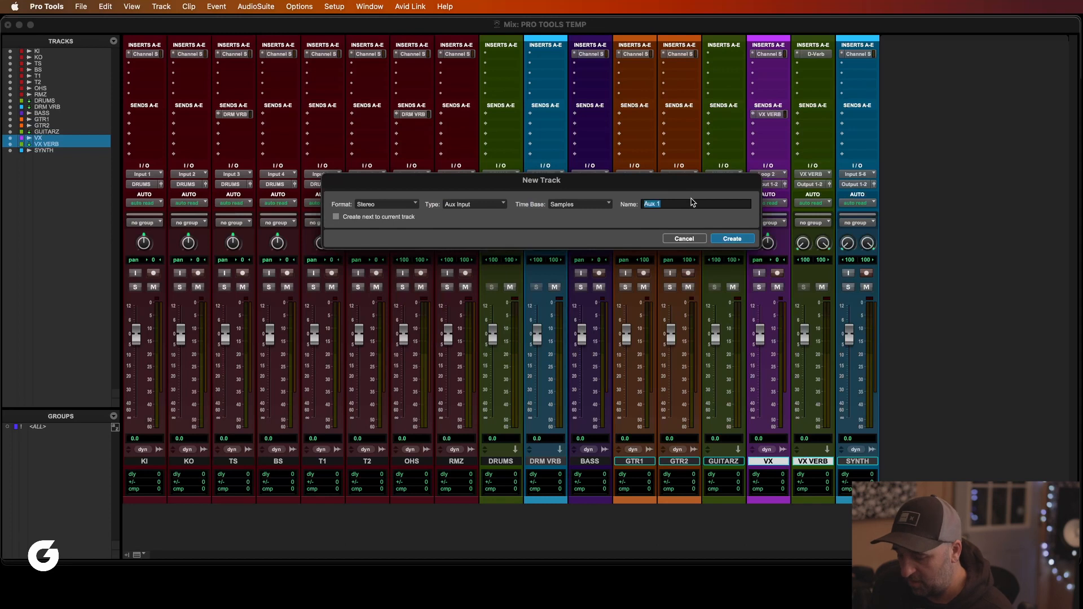
type("VX DLY")
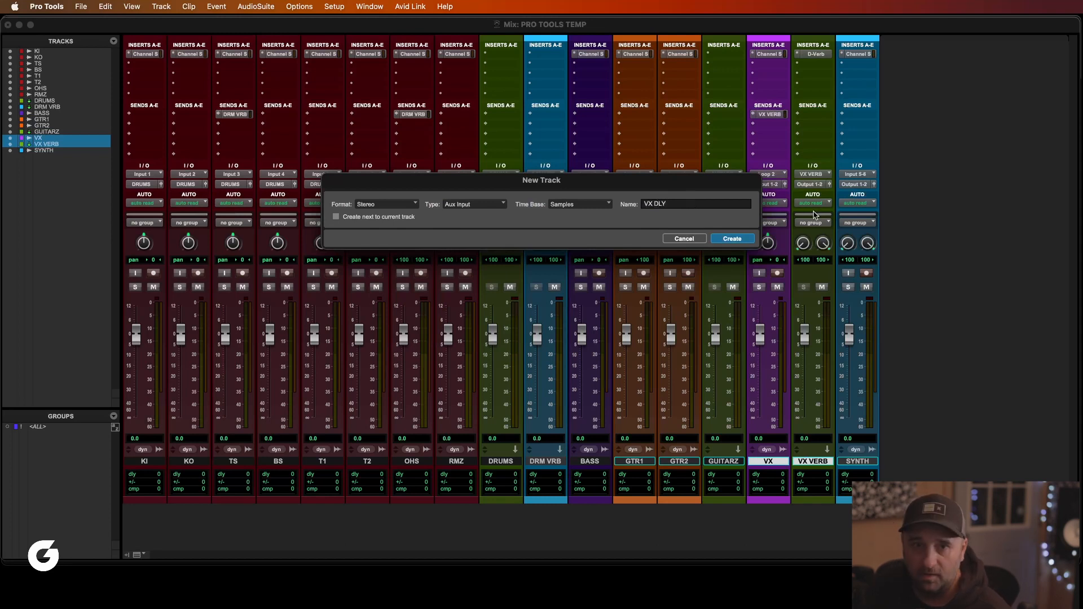
left_click(741, 239)
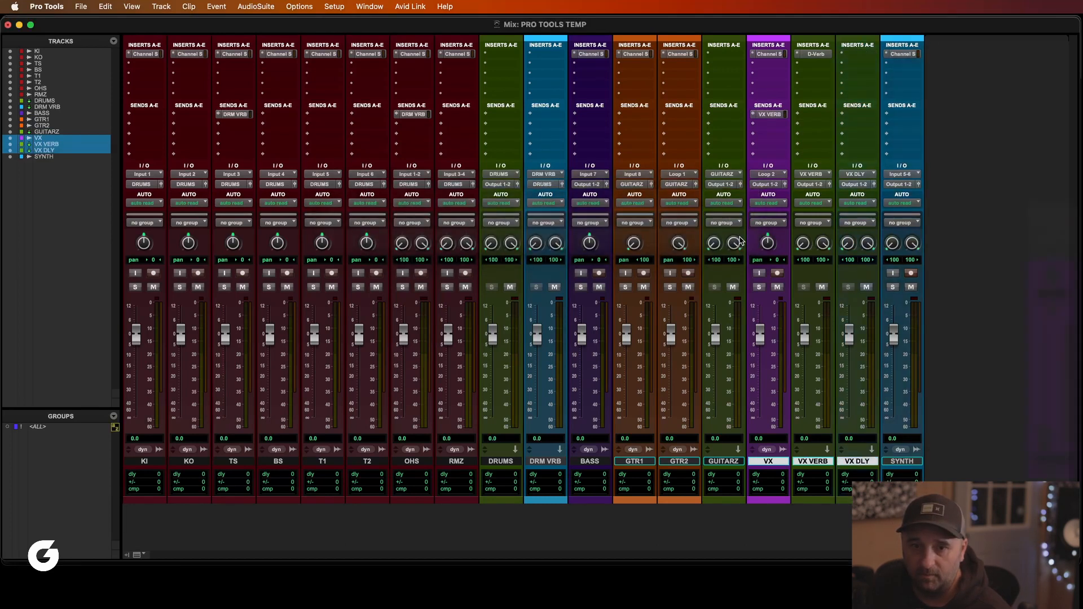
Insert the multichannel ModDelay 3 plug-in in the first insert slot of the VX DLY track and close its window.
left_click(851, 57)
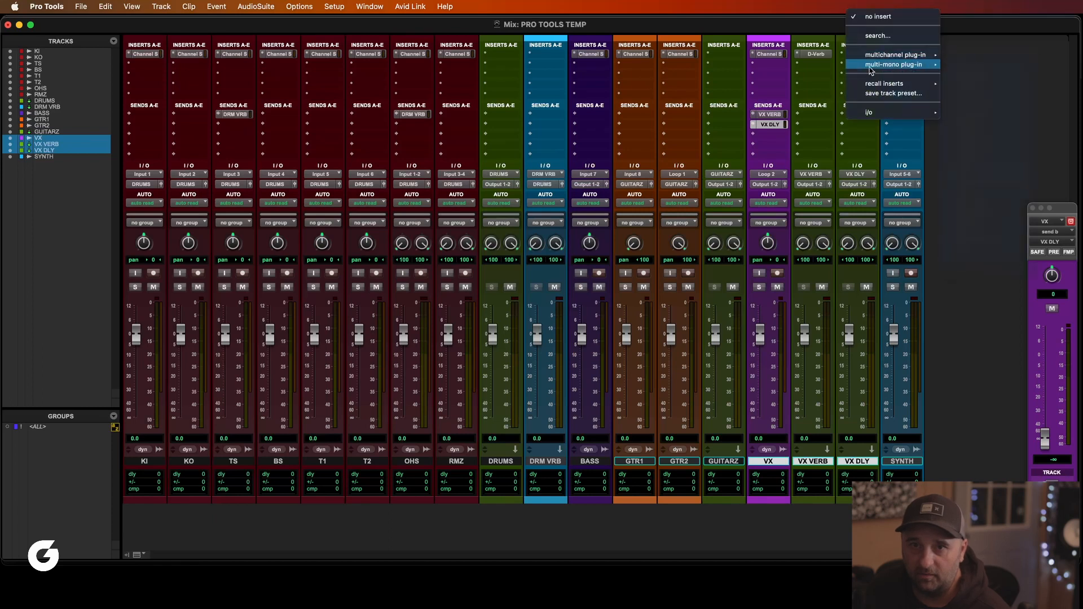
mouse_move(877, 55)
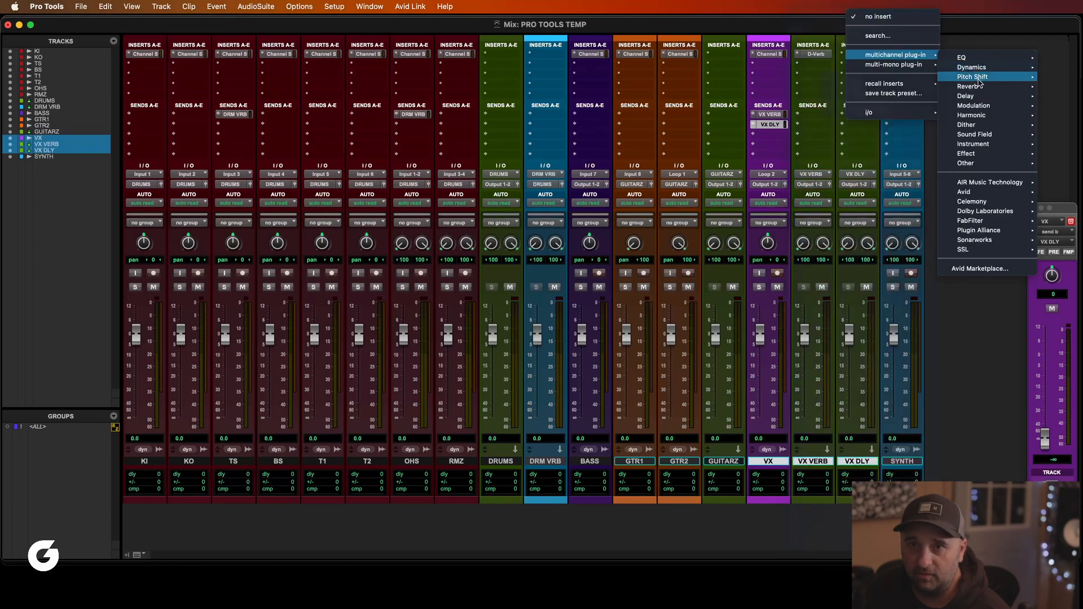
mouse_move(982, 79)
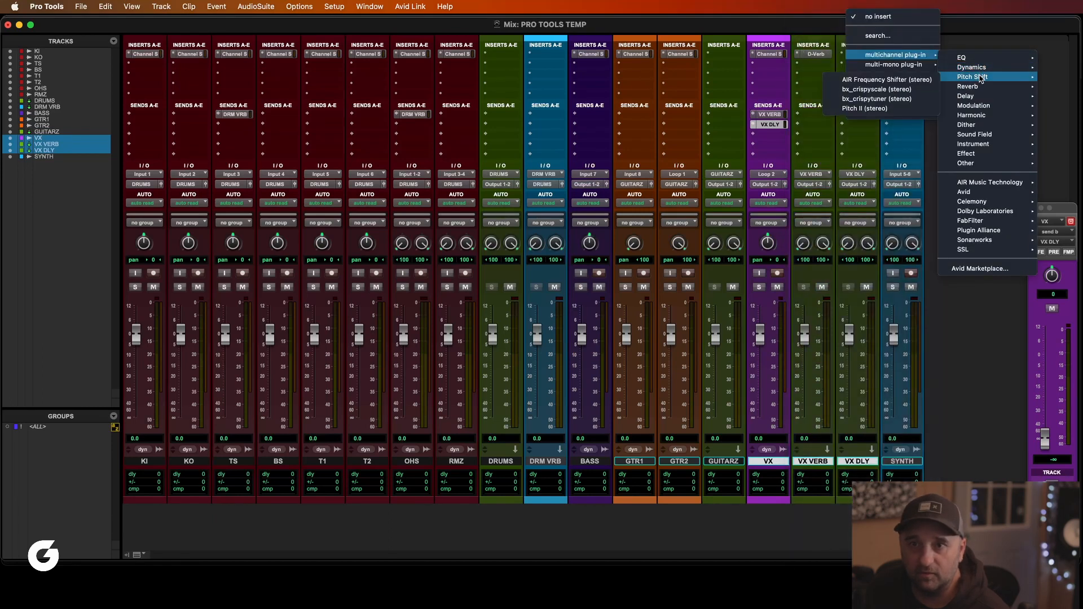
mouse_move(968, 96)
left_click(888, 126)
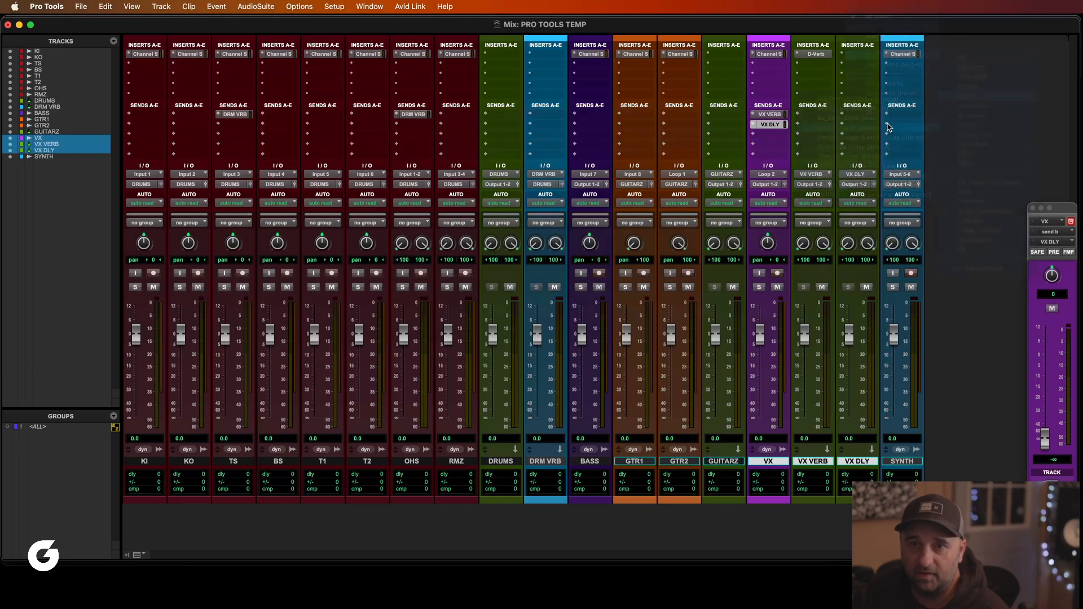
left_click(445, 112)
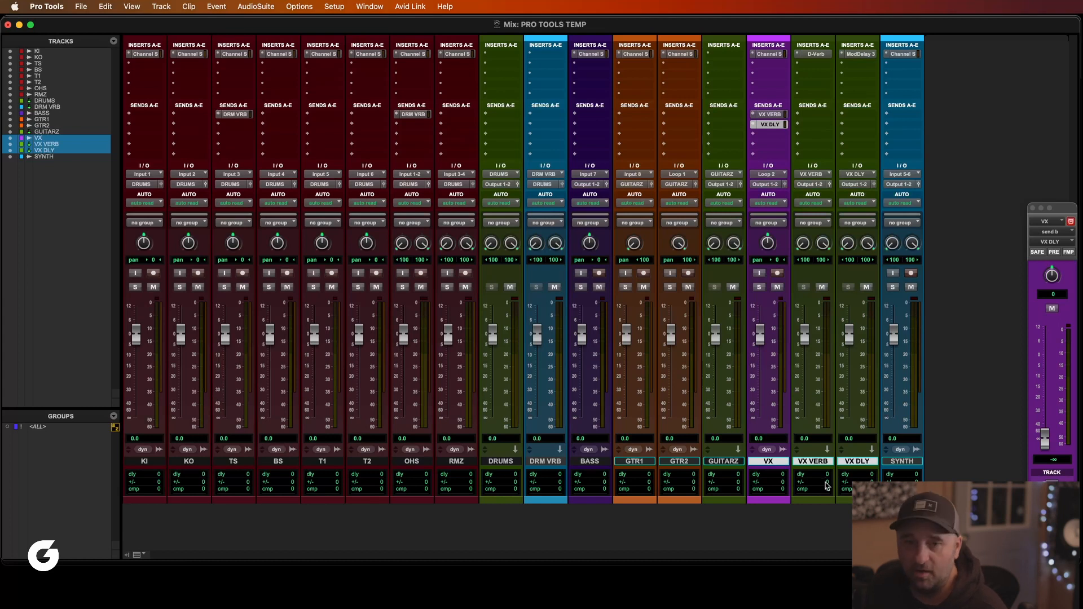
Route the outputs of the VX, VX VERB and VX DLY tracks to a new stereo Aux Input track named ALL VOX.
left_click(760, 186)
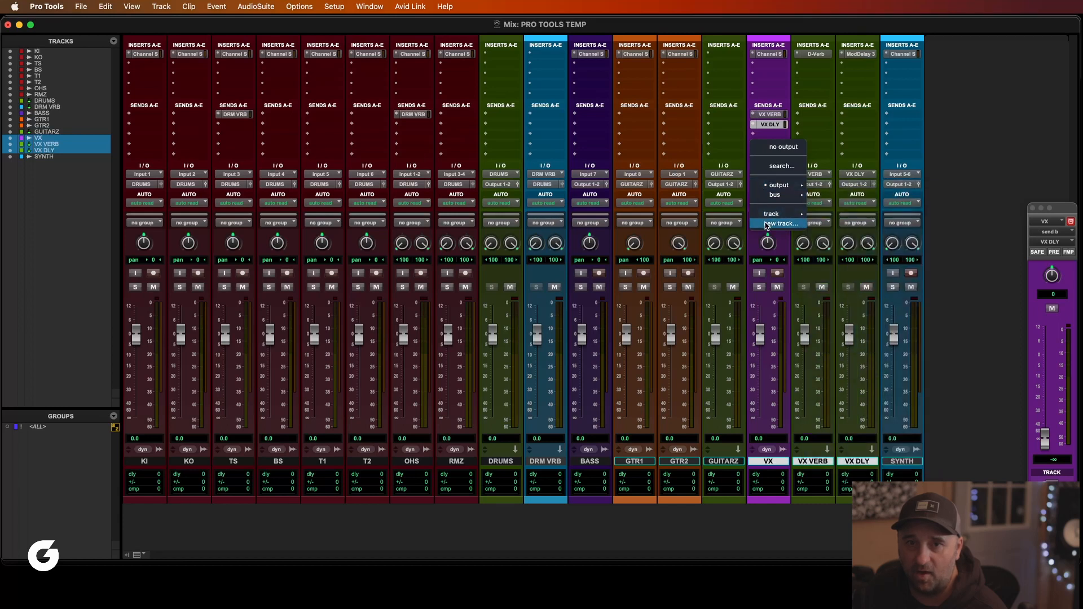
left_click(767, 225)
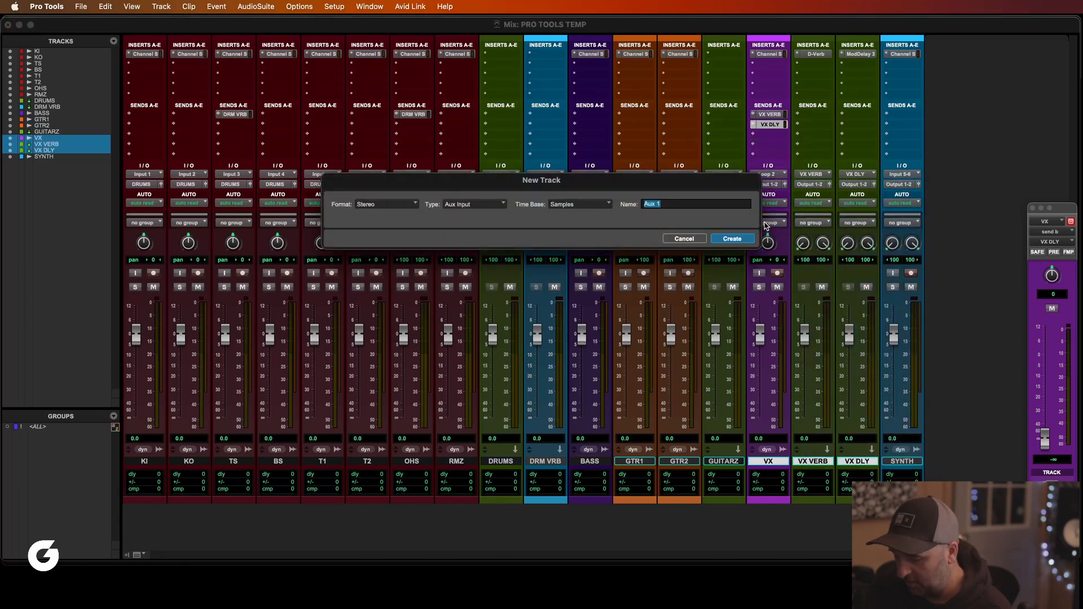
type("ALL VOX")
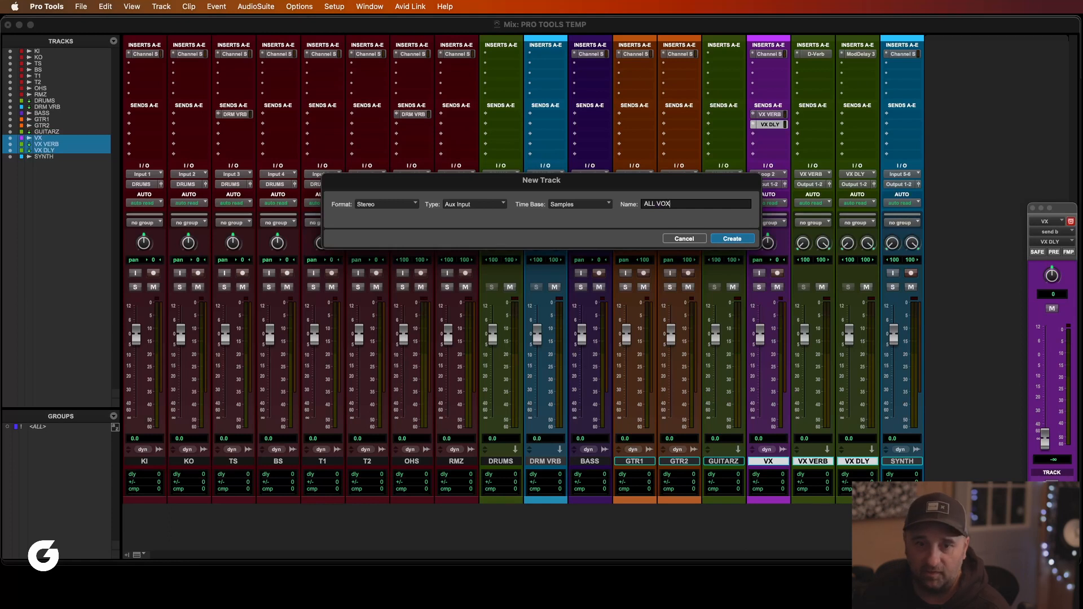
key("Return")
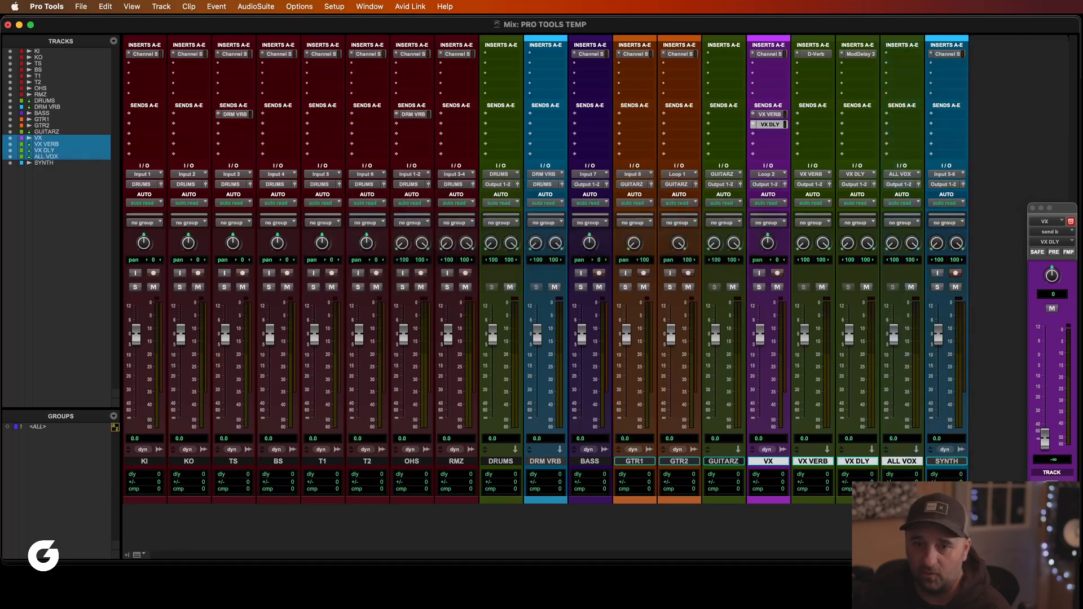
left_click(912, 288)
left_click(915, 289)
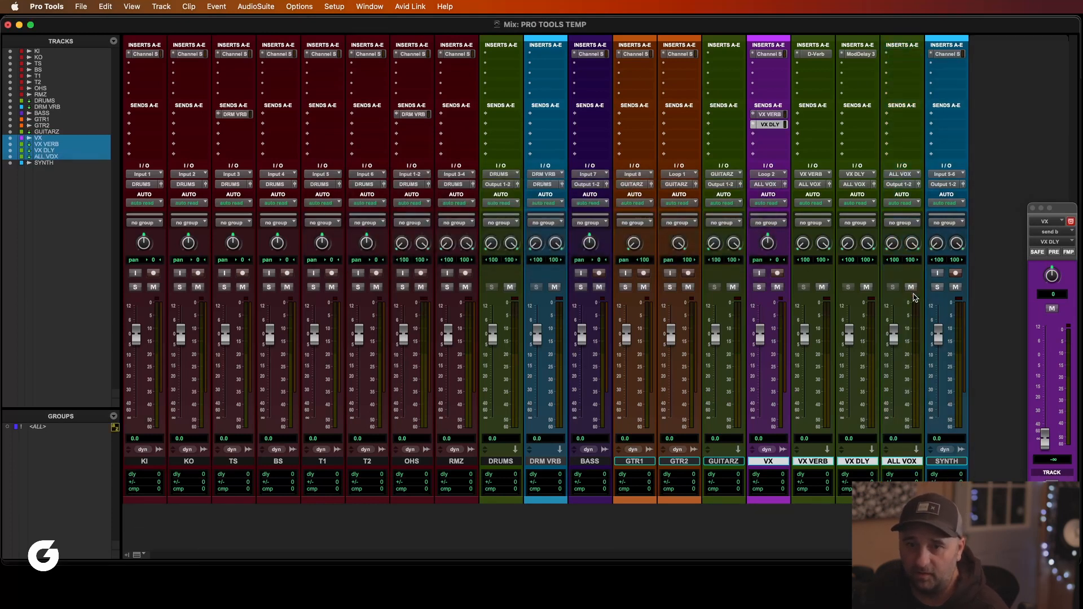
Color the VX VERB and VX DLY tracks light blue to match the DRM VRB track.
left_click(737, 466)
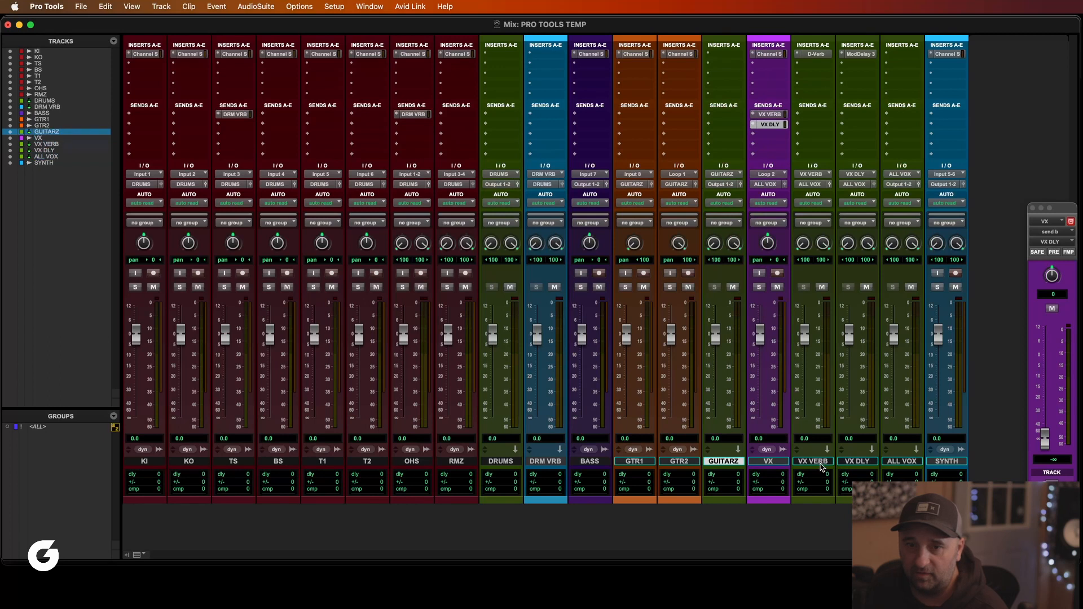
left_click(821, 467)
left_click(856, 468, "shift")
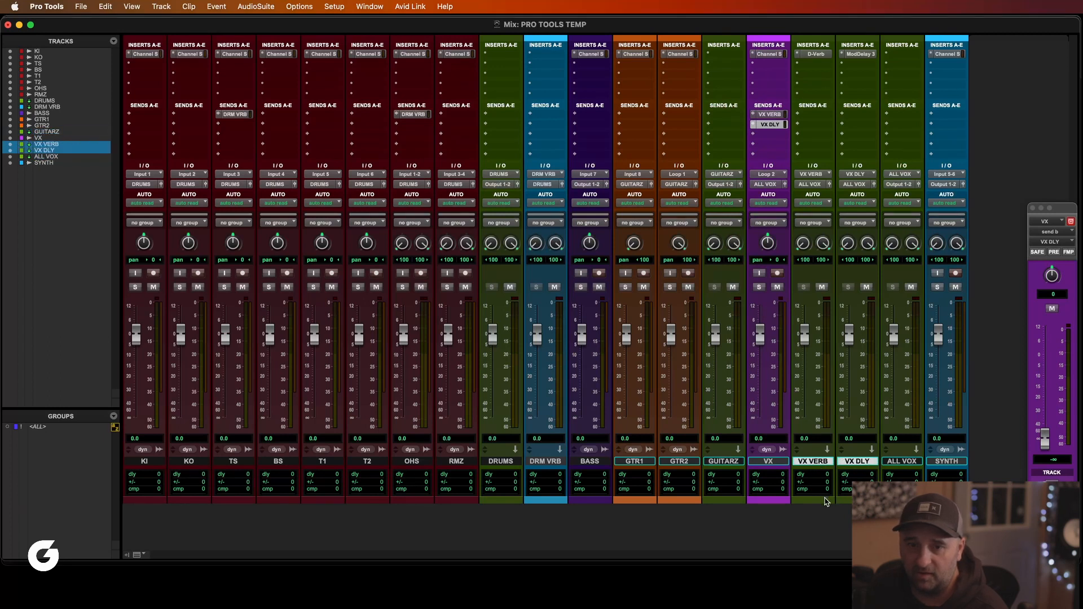
double_click(827, 500)
left_click(519, 144)
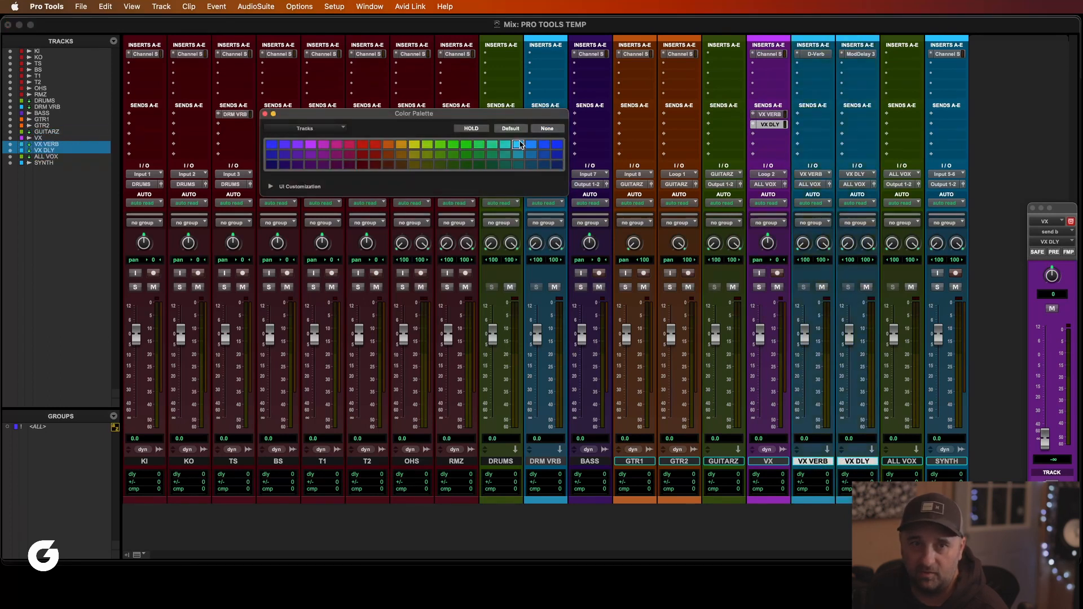
left_click(264, 113)
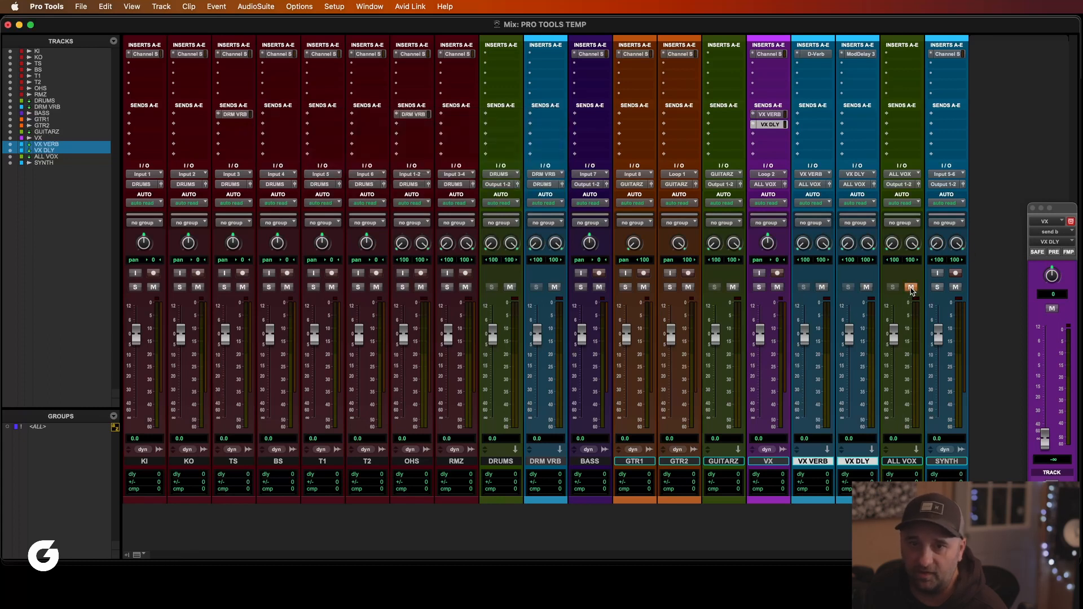
Mute and unmute the DRUMS, GUITARZ and BASS tracks one after another.
left_click(510, 287)
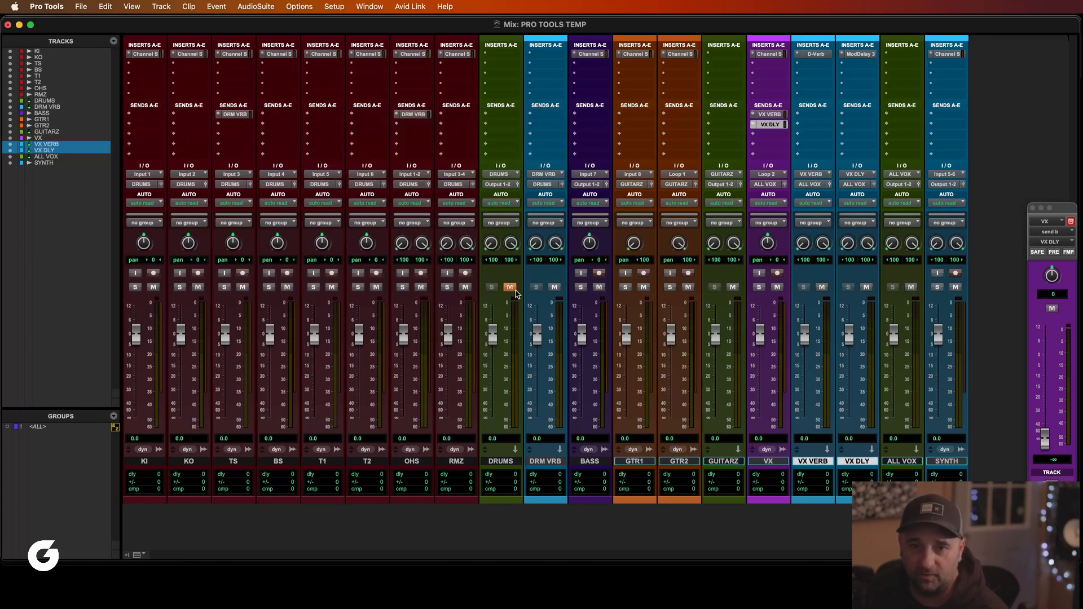
left_click(510, 287)
left_click(733, 287)
left_click(733, 287)
left_click(600, 287)
left_click(599, 288)
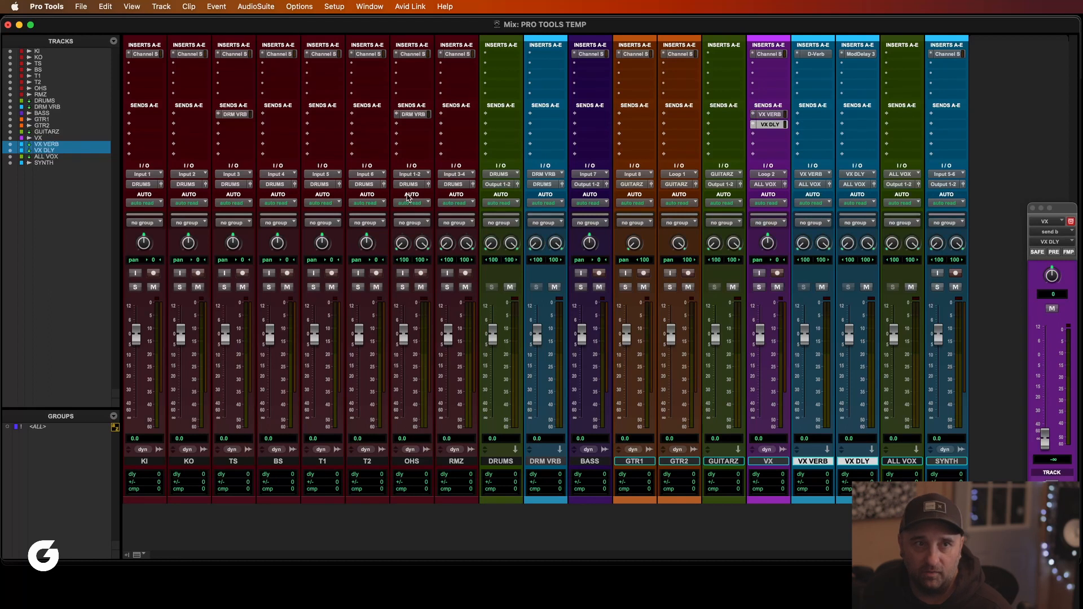
Create a click track and move it after the SYNTH track at the end of the mixer.
left_click(163, 7)
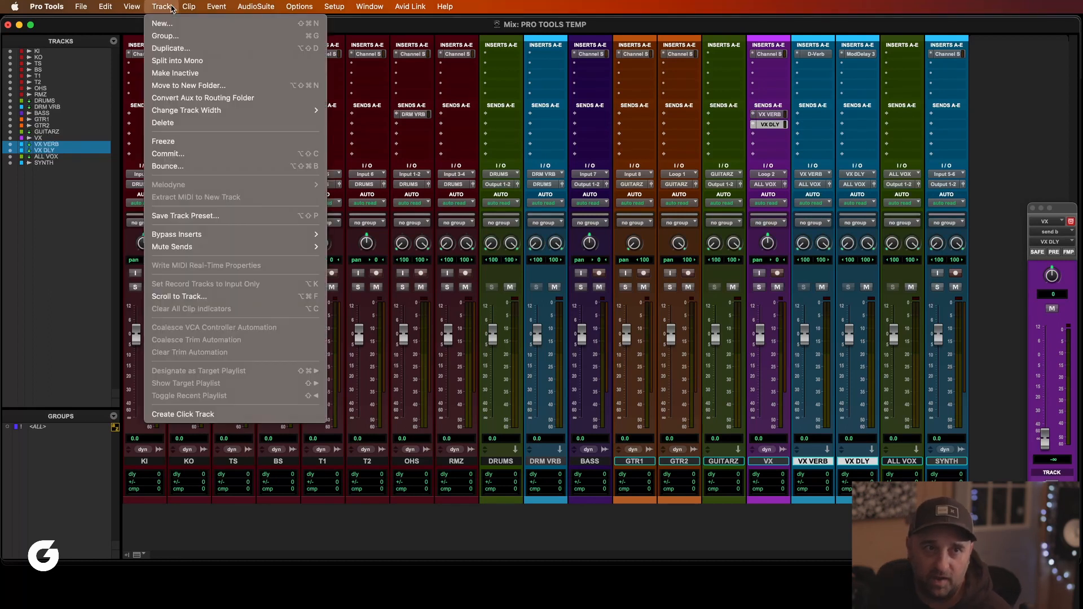
left_click(225, 416)
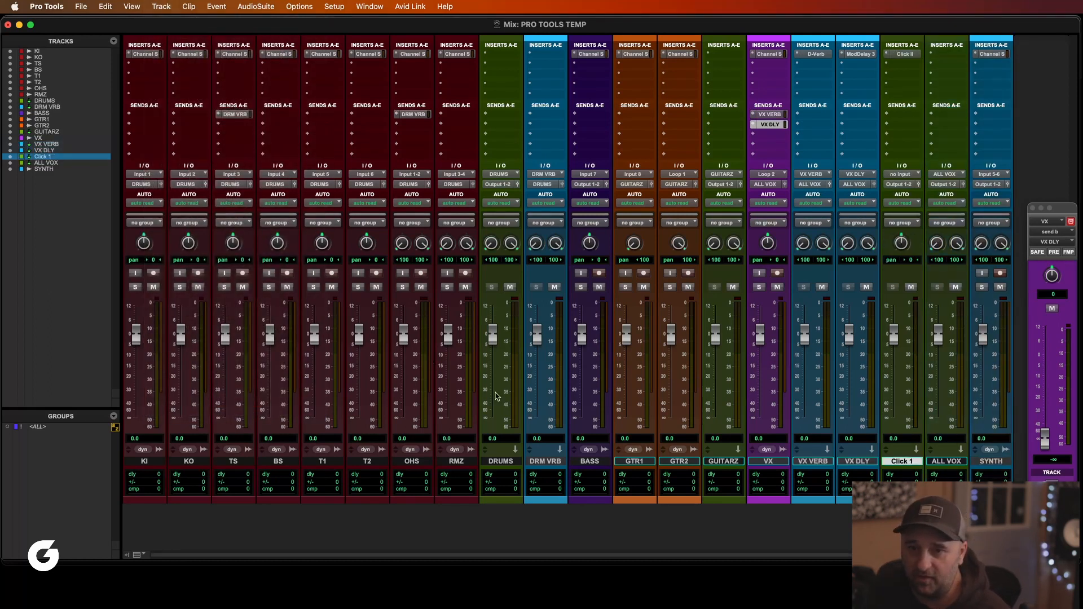
left_click(983, 461)
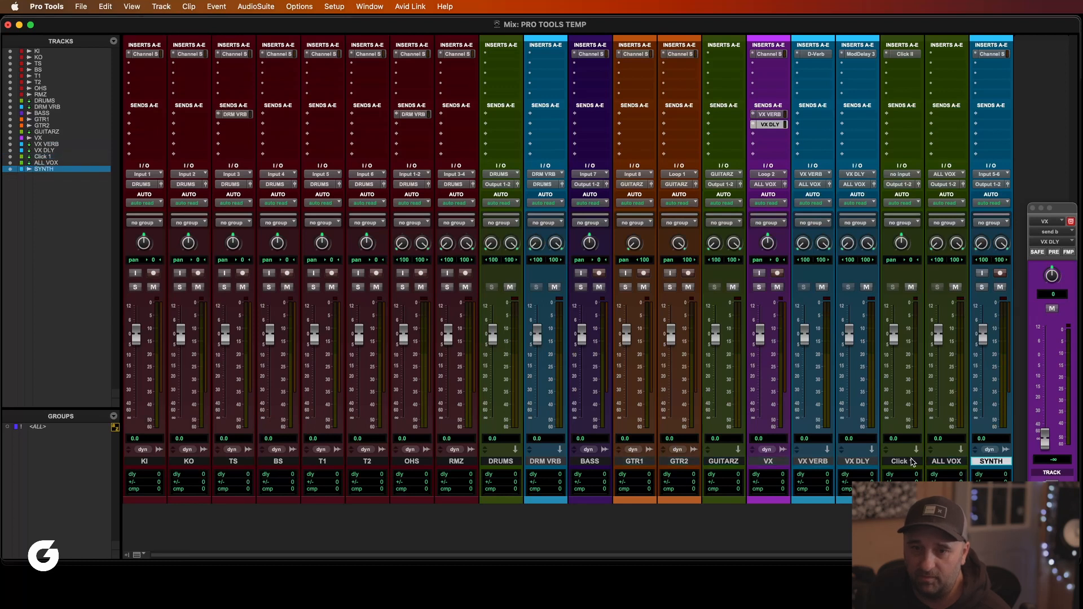
left_click(911, 462)
left_click_drag(909, 466, 1028, 450)
Add a new stereo Master Fader track directly after the SYNTH track.
left_click(954, 462)
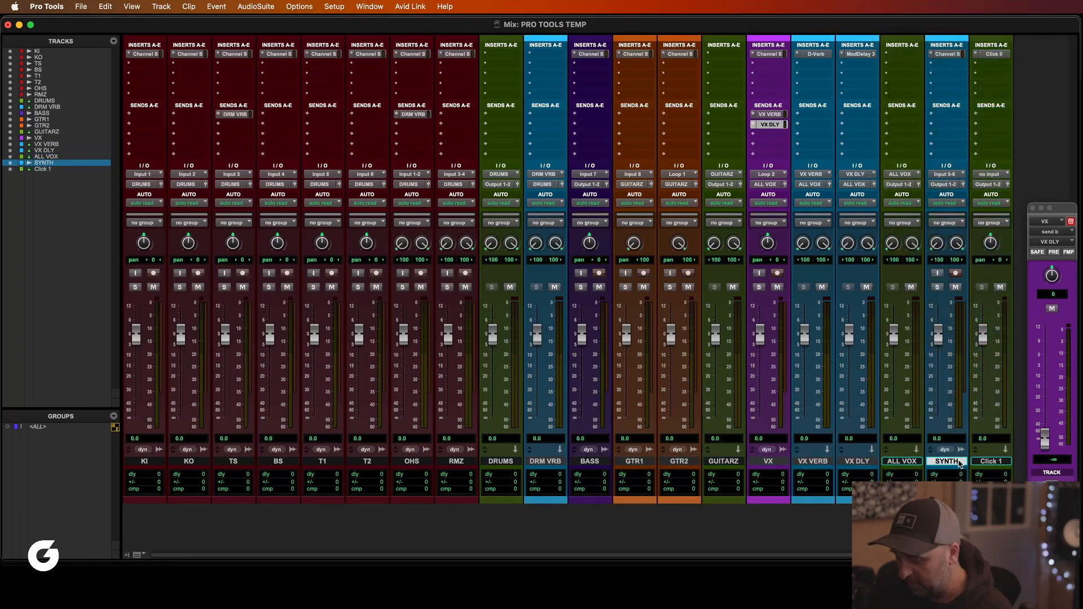
key("super+shift+n")
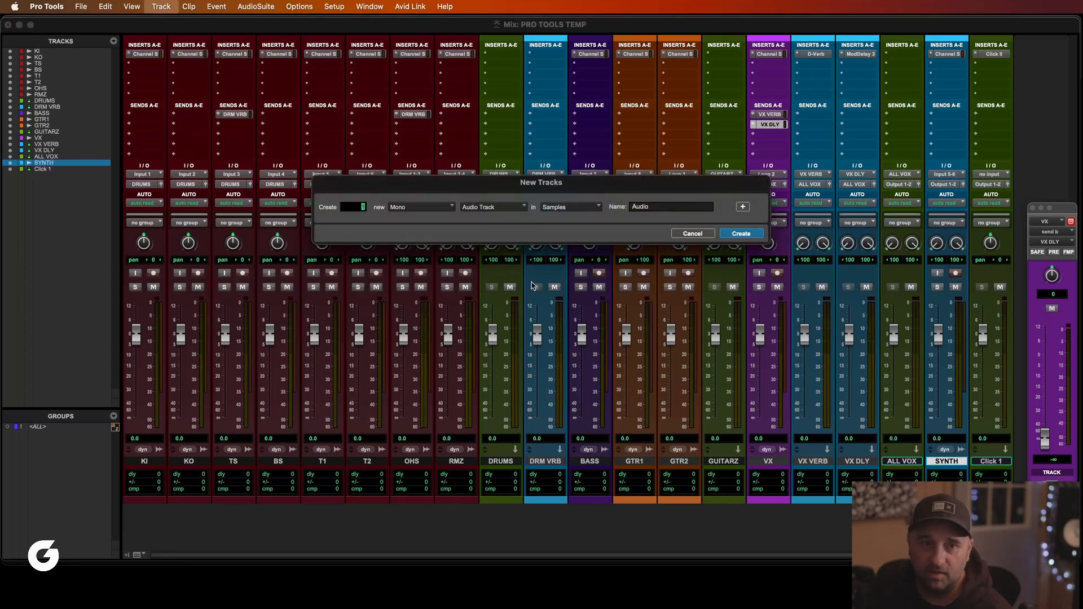
left_click(432, 209)
left_click(413, 220)
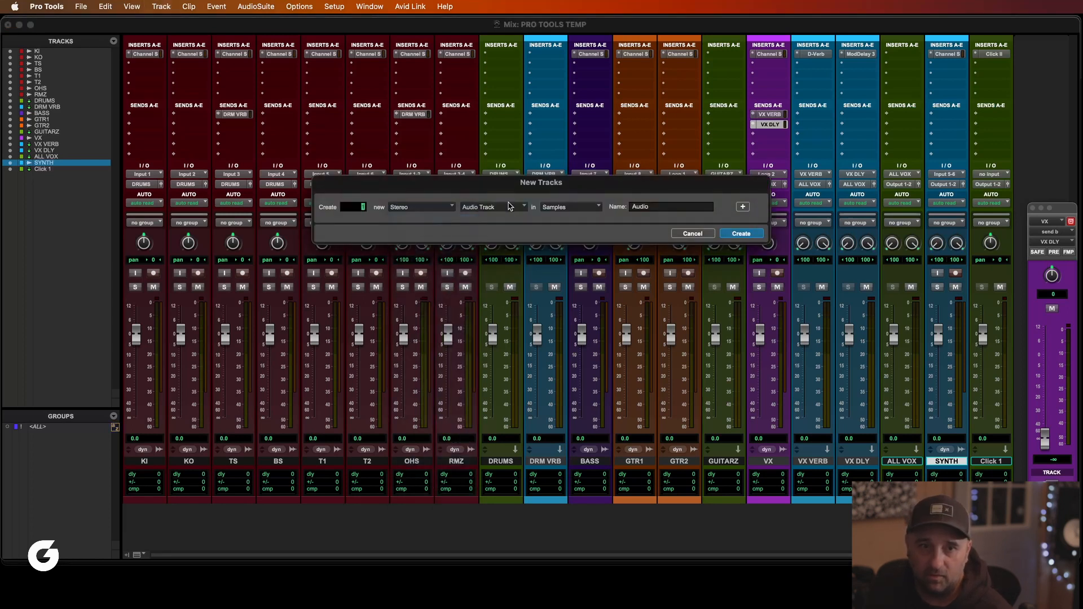
left_click(497, 207)
left_click(503, 227)
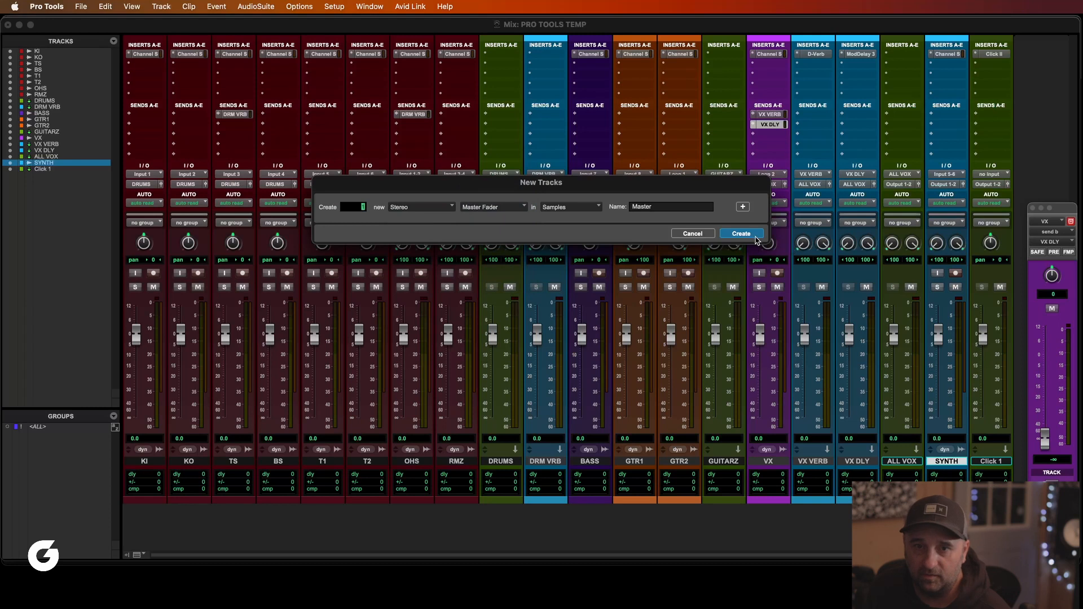
left_click(755, 234)
Insert the multichannel Sonarworks SoundID Reference plug-in in the Master 1 track's first insert slot and close its window.
scroll(906, 260, "right", 2)
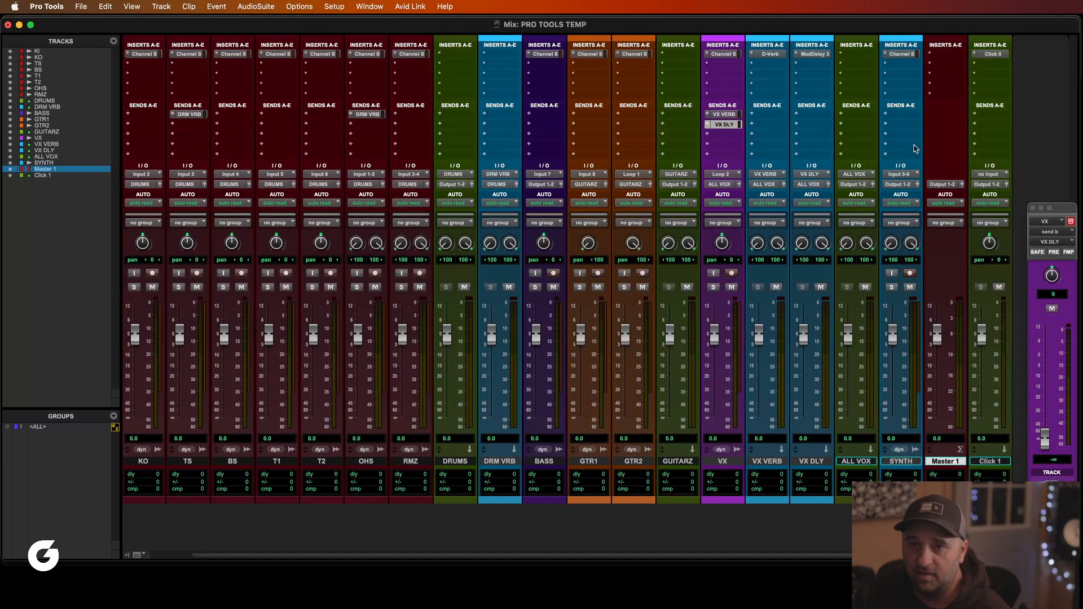
left_click(938, 51)
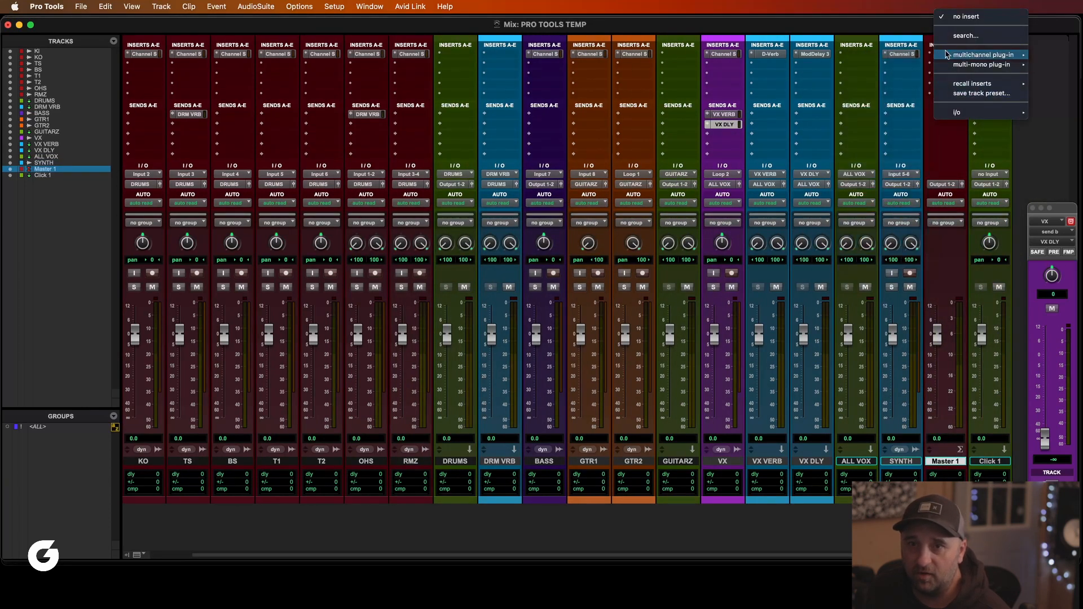
mouse_move(969, 55)
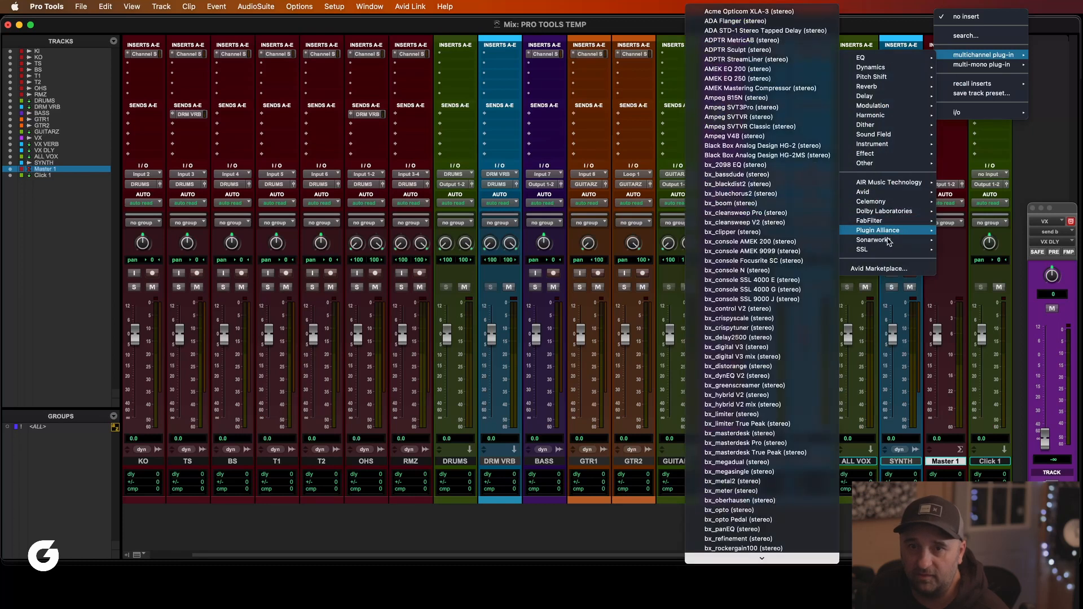
mouse_move(875, 240)
left_click(790, 243)
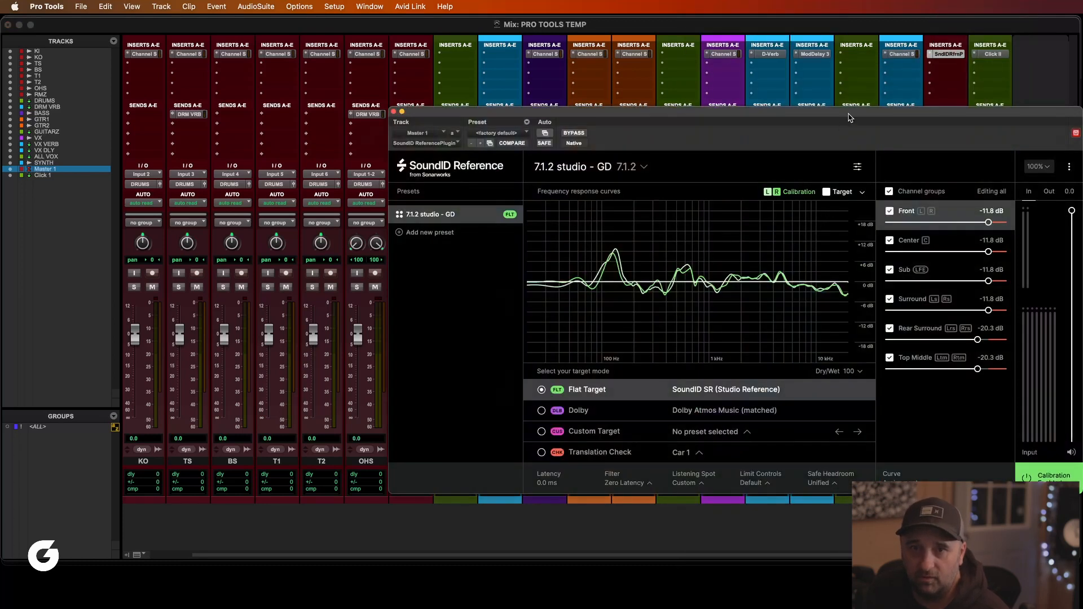
left_click_drag(851, 118, 737, 124)
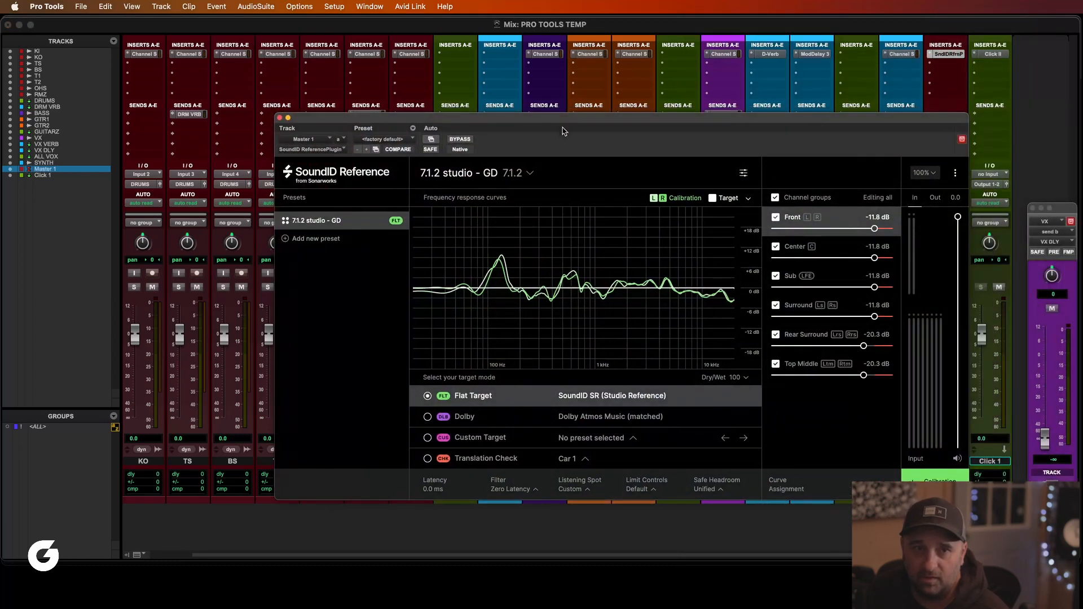
left_click(279, 119)
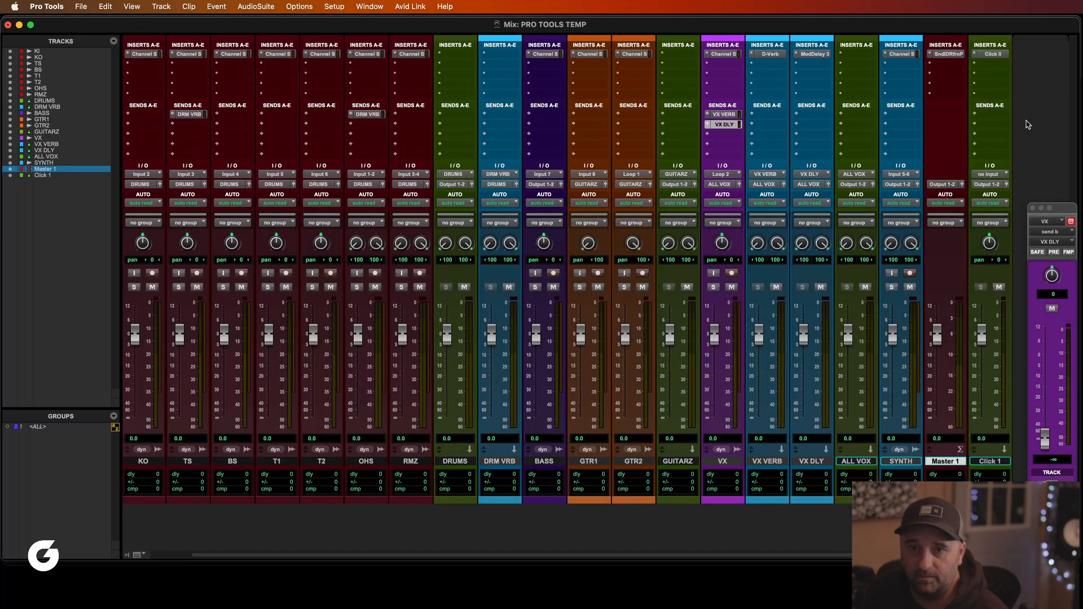
Record-arm the RMZ and OHS tracks, and disarm both again.
scroll(934, 316, "left", 1)
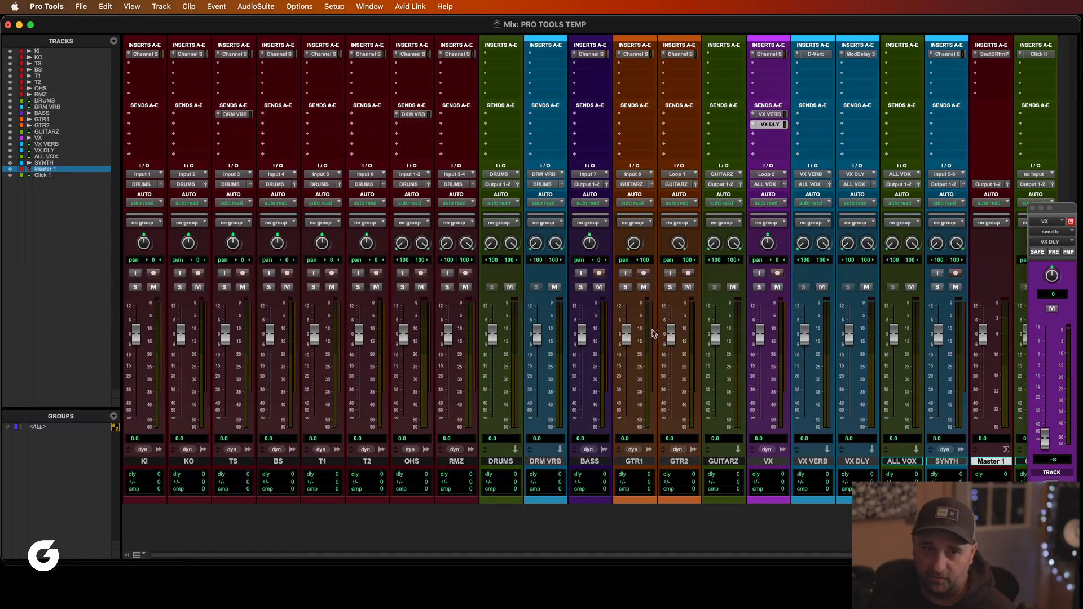
left_click(465, 273)
left_click(421, 274)
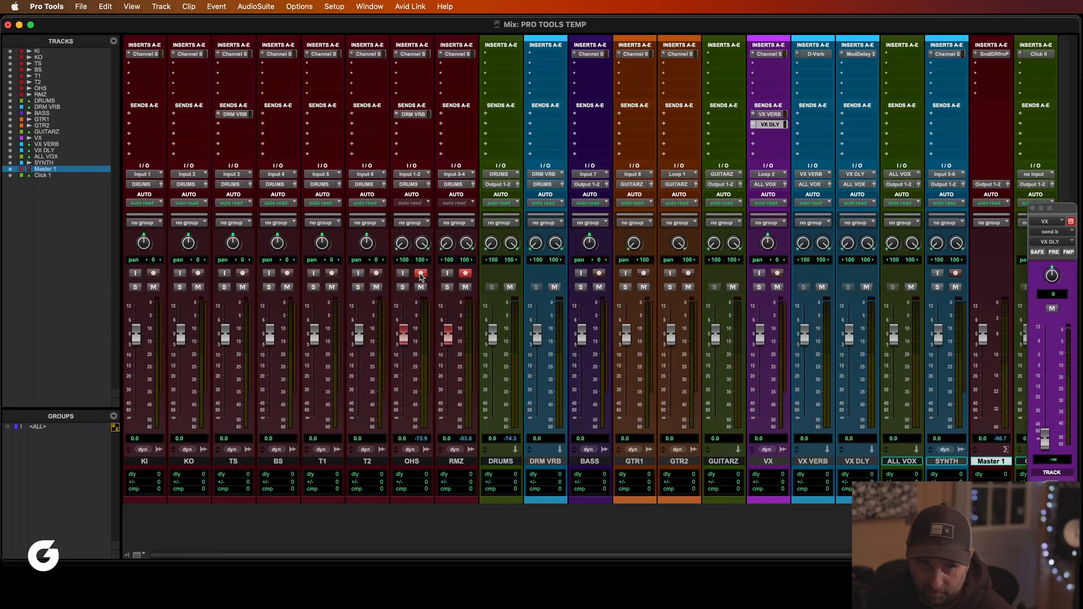
left_click(421, 275)
left_click(465, 274)
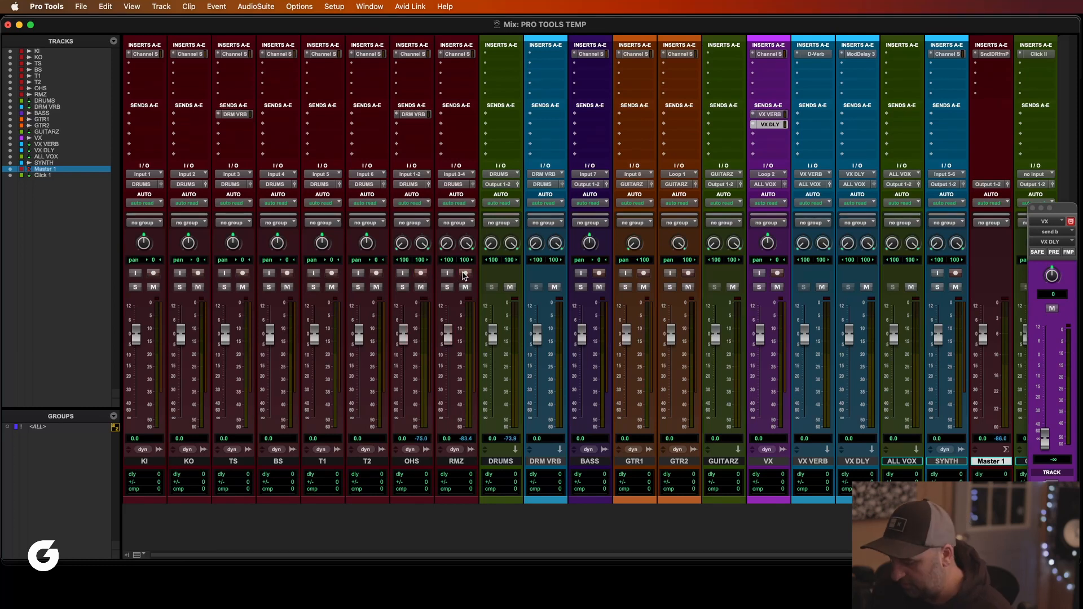
Create a Mix/Edit group named ARM from the eight drum mic tracks (KI to RMZ), BASS, GTR1, GTR2, VX and SYNTH.
left_click(154, 461)
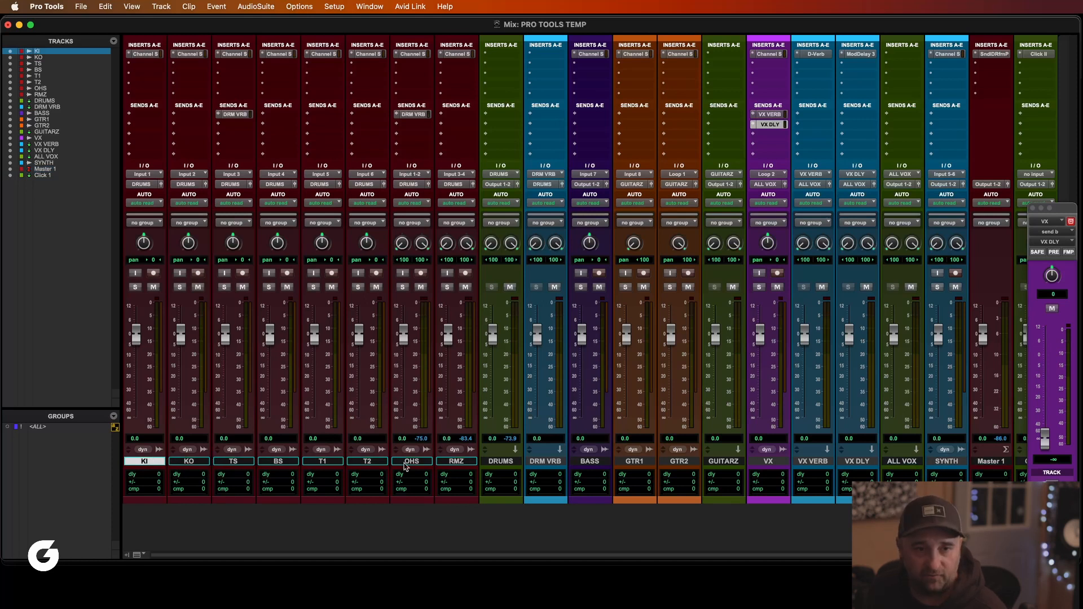
left_click(445, 461, "shift")
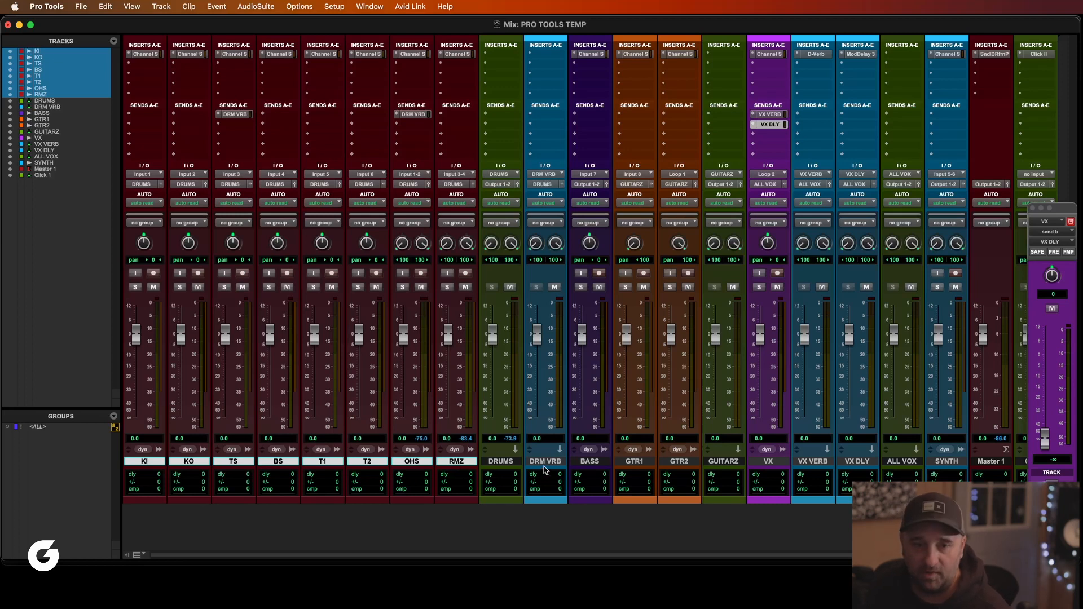
left_click(644, 462, "super")
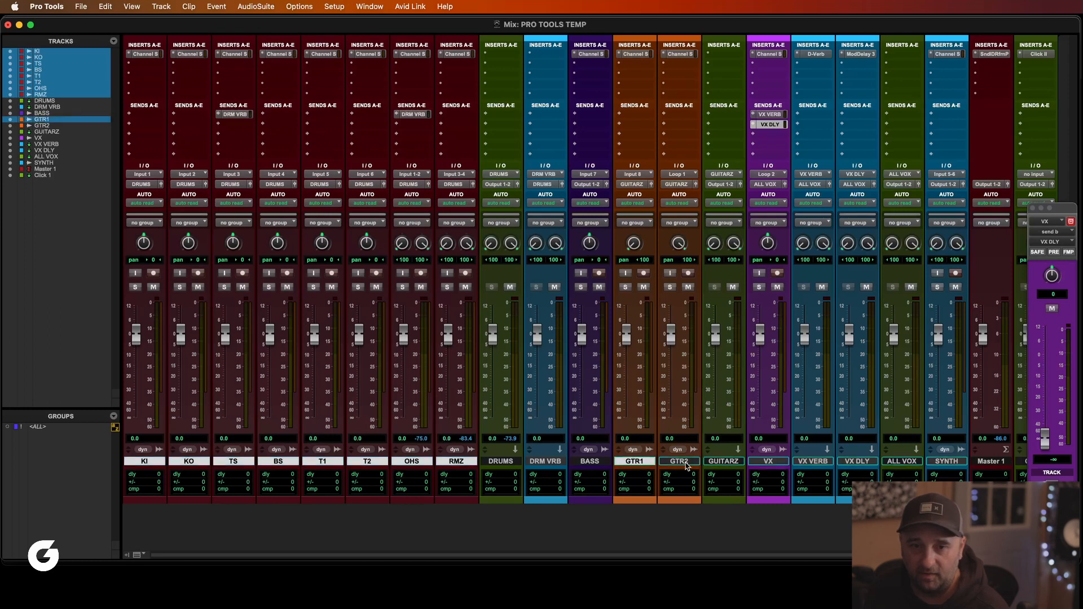
left_click(683, 463, "super")
left_click(773, 463, "super")
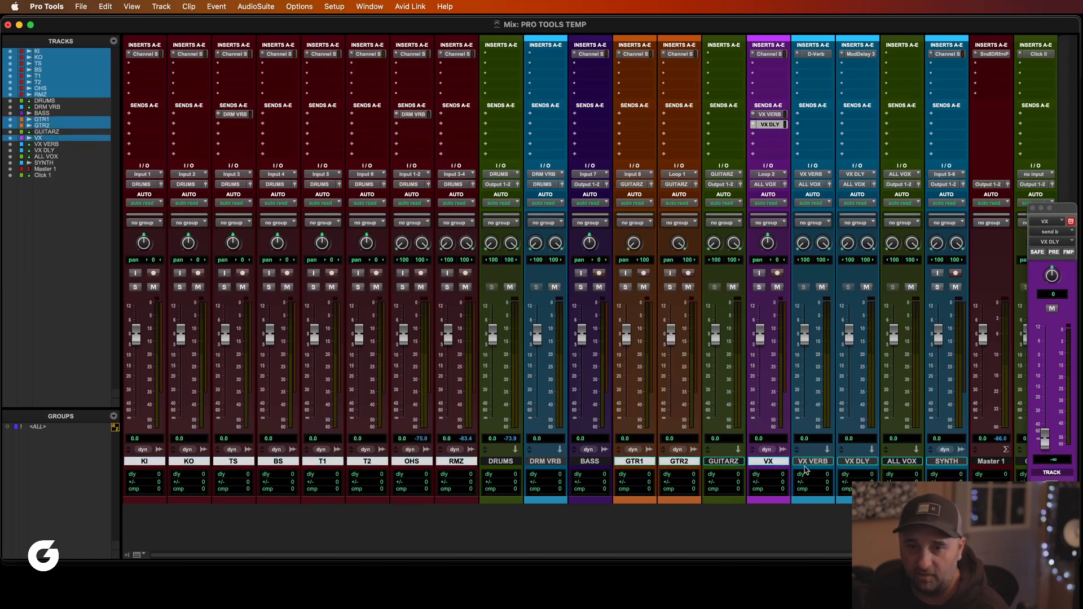
left_click(956, 462, "super")
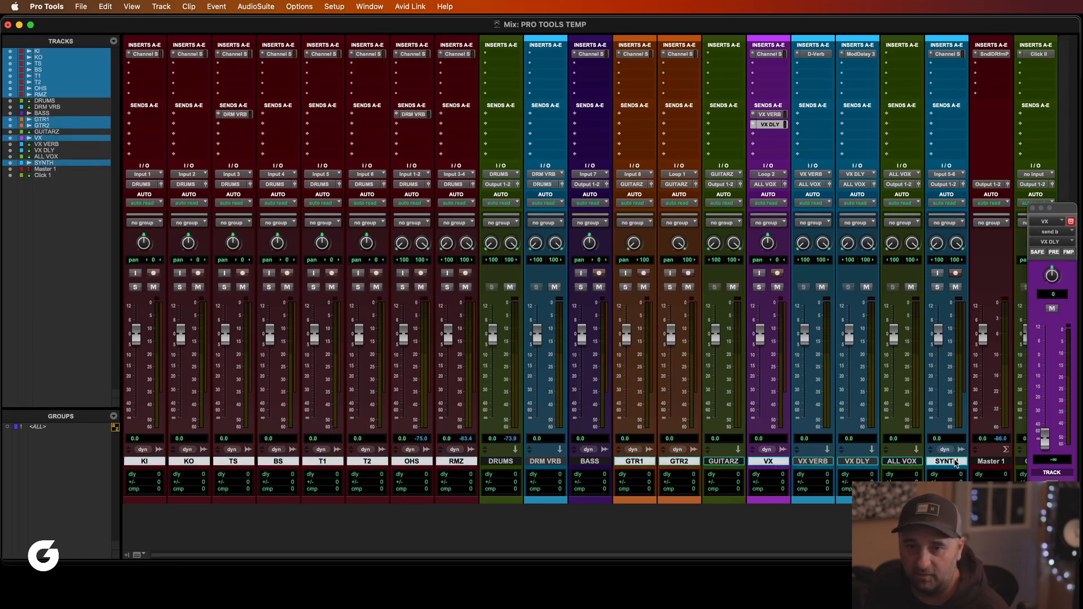
left_click(591, 464, "super")
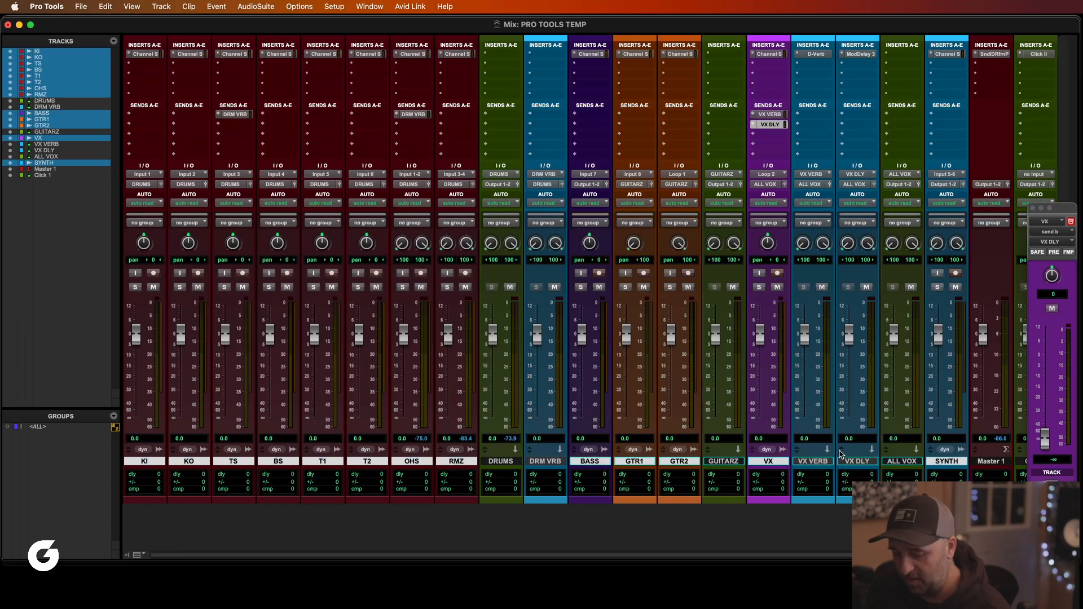
key("super+g")
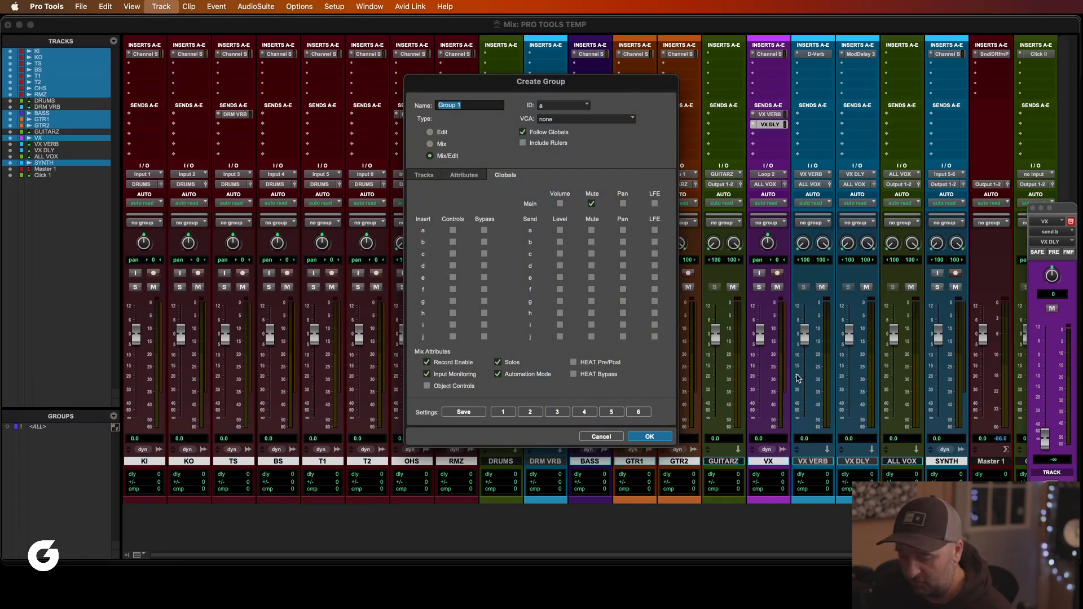
type("ARM")
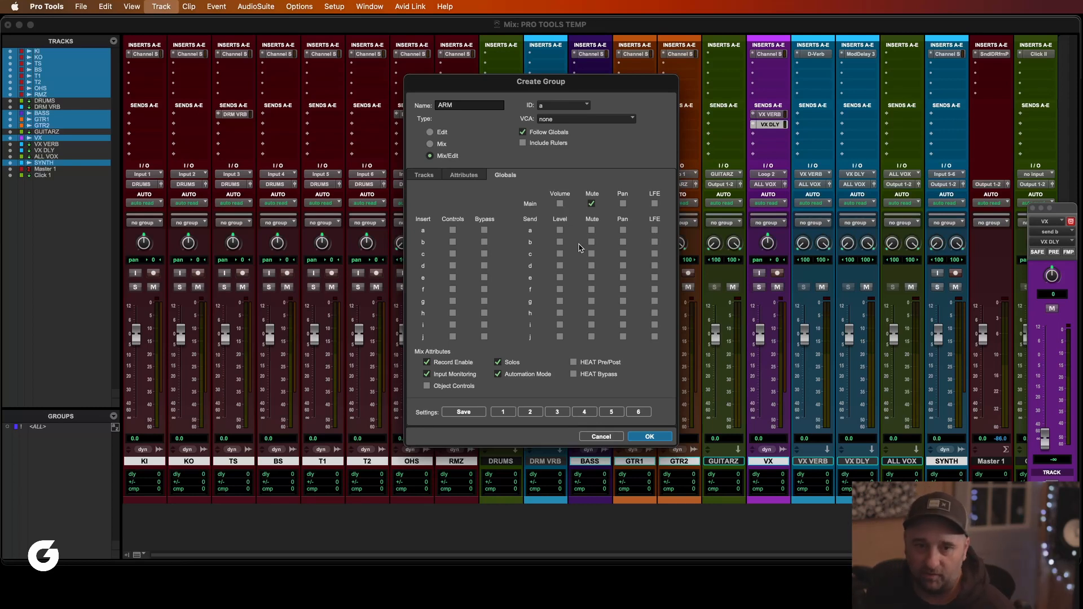
left_click(650, 437)
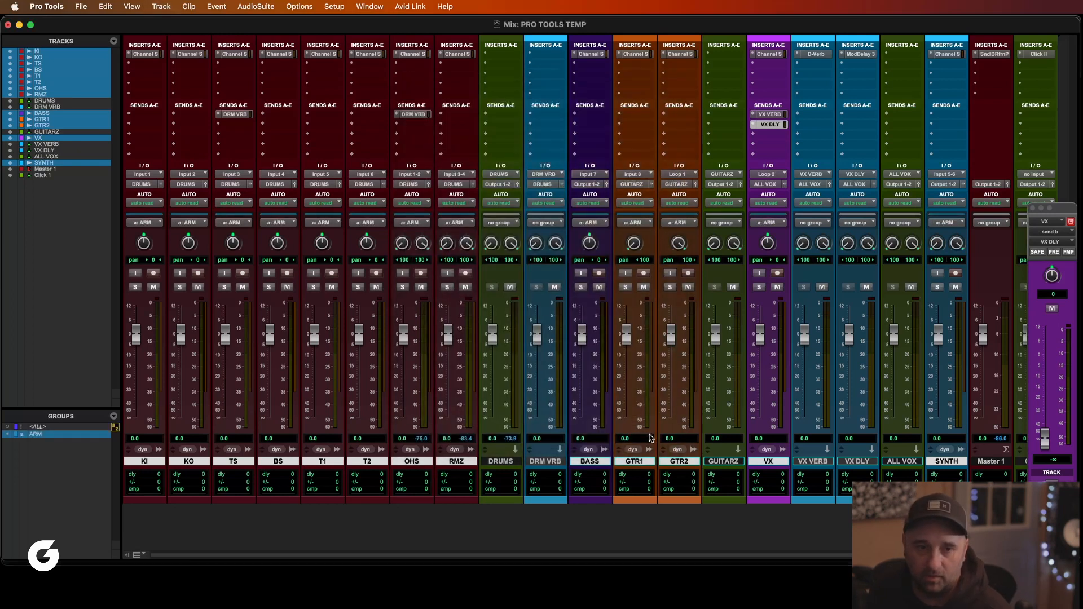
Test the ARM group by muting its tracks and switching their input monitoring on and off.
left_click(466, 287)
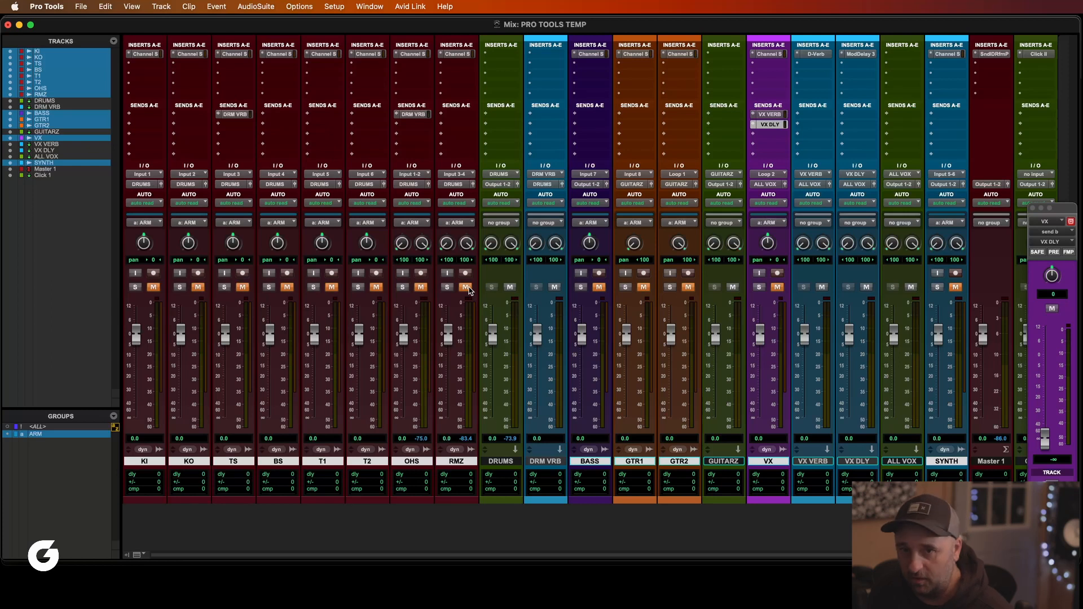
left_click(449, 274)
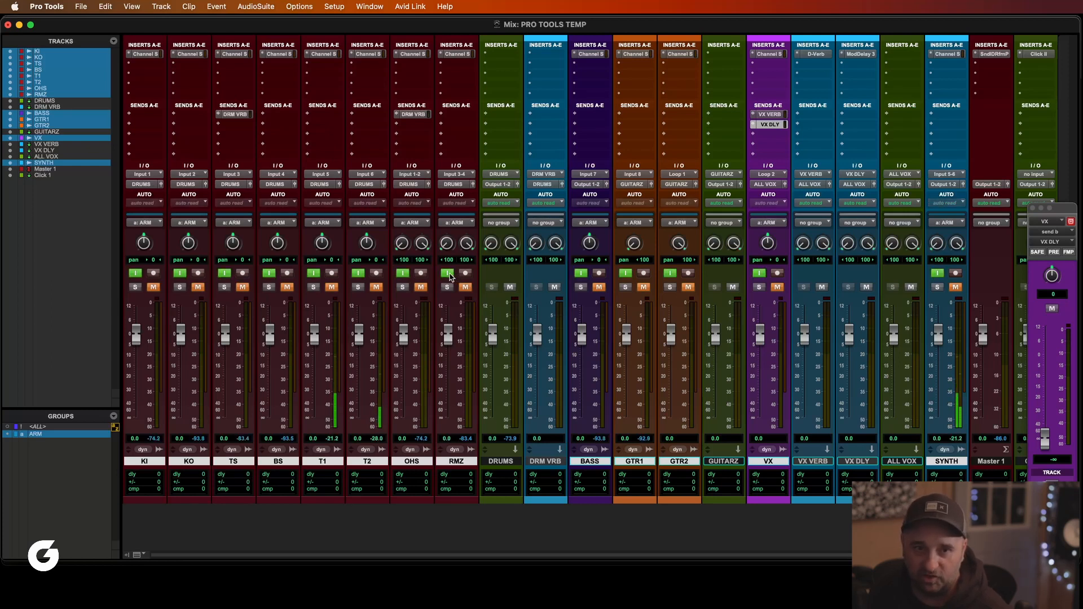
left_click(448, 274)
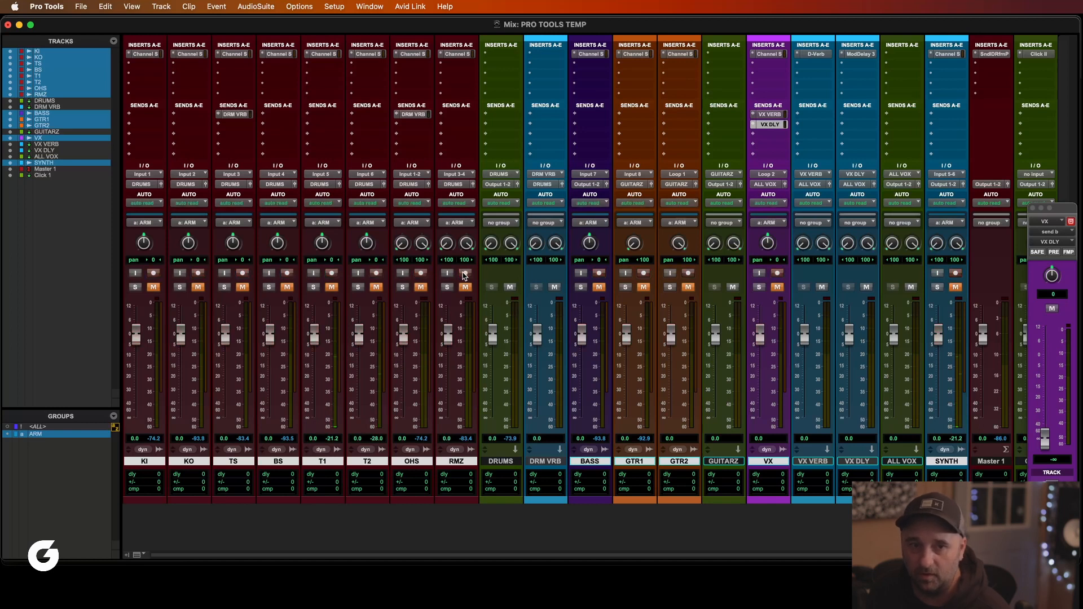
Switch from the Mix window to the Edit window.
key("super+equal")
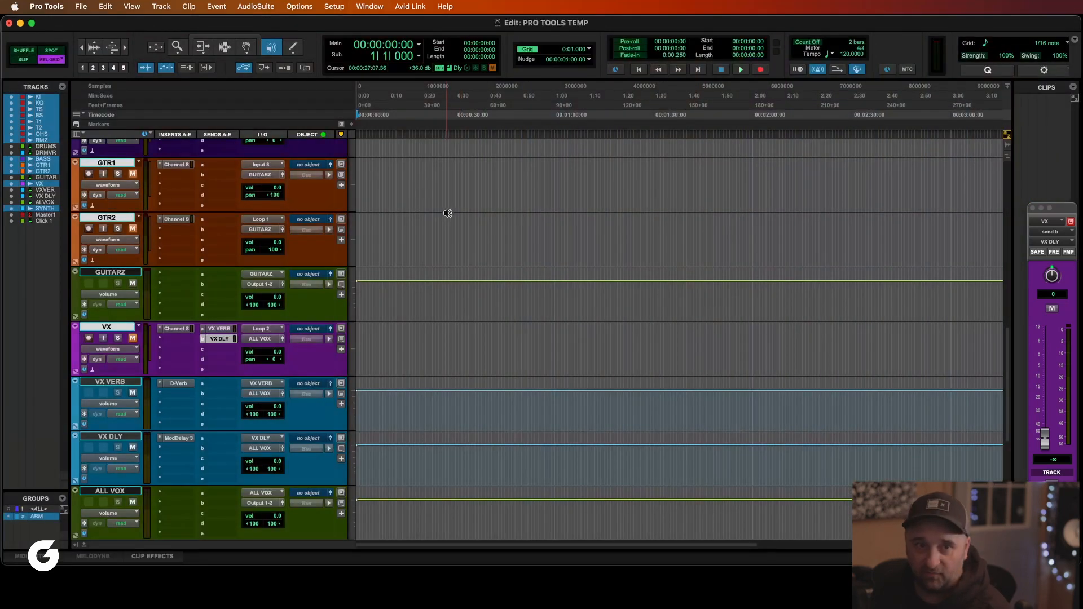
With the Smart Tool, select the range from 00:00:27:00 to 00:00:52:00 across the ARM group tracks, and return to the Mix window.
left_click(214, 37)
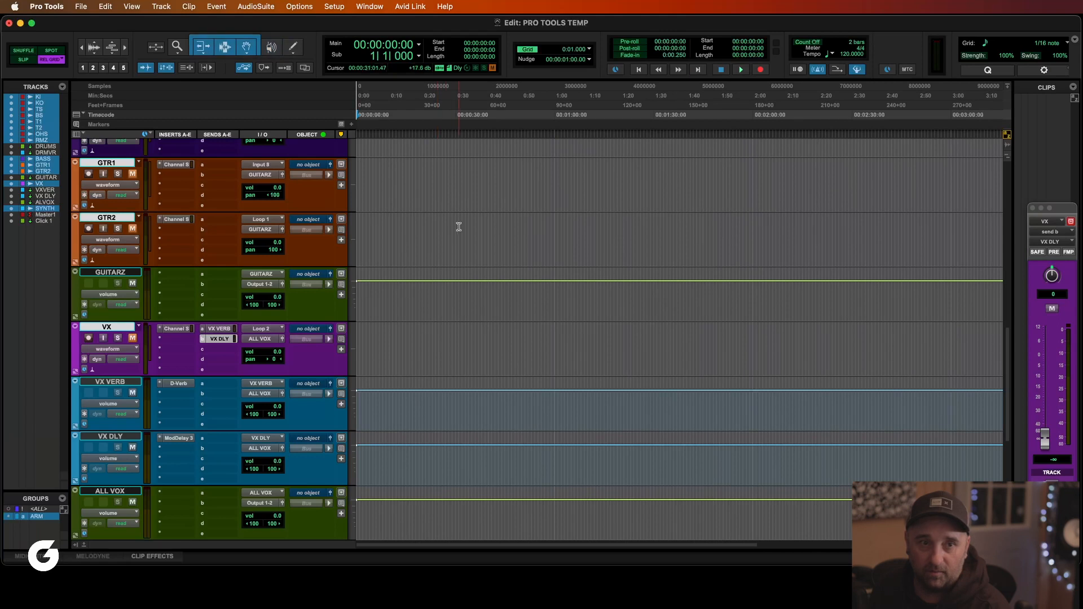
left_click_drag(444, 174, 530, 184)
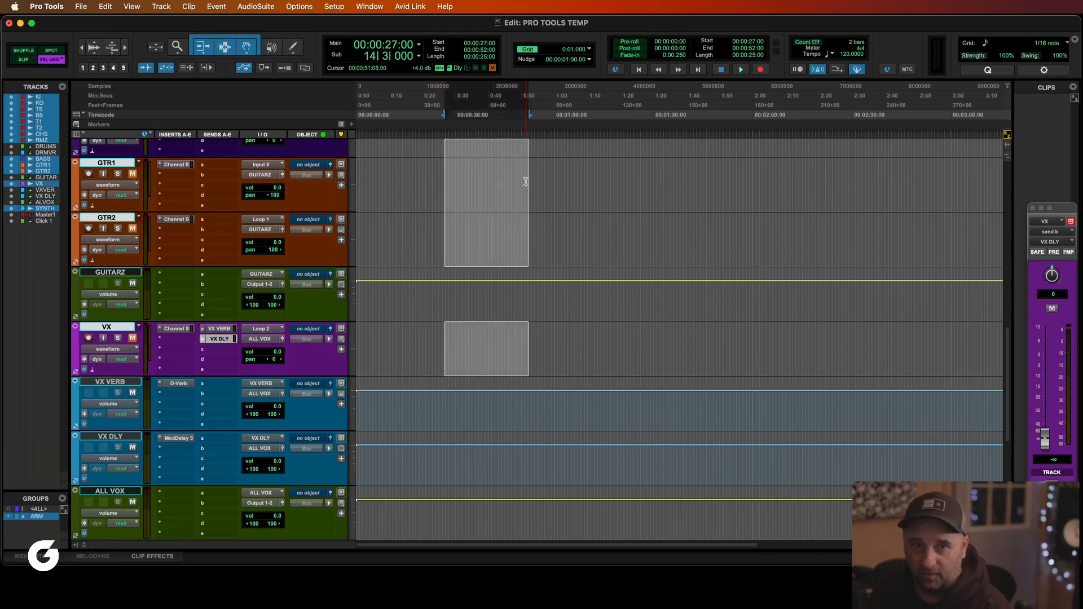
key("super+equal")
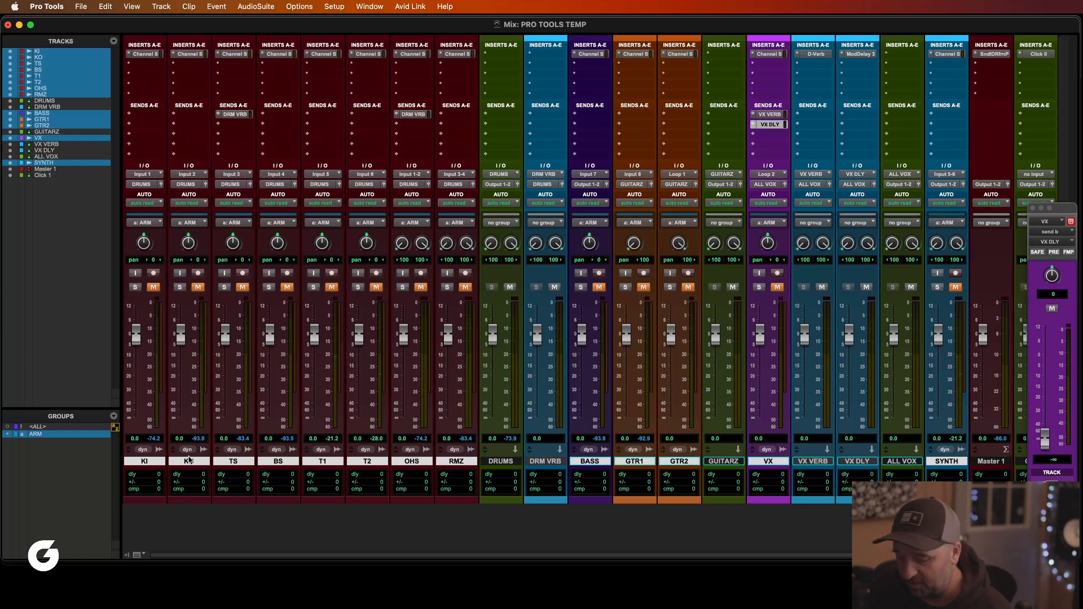
Deactivate the ARM group and deselect all tracks.
left_click(78, 437)
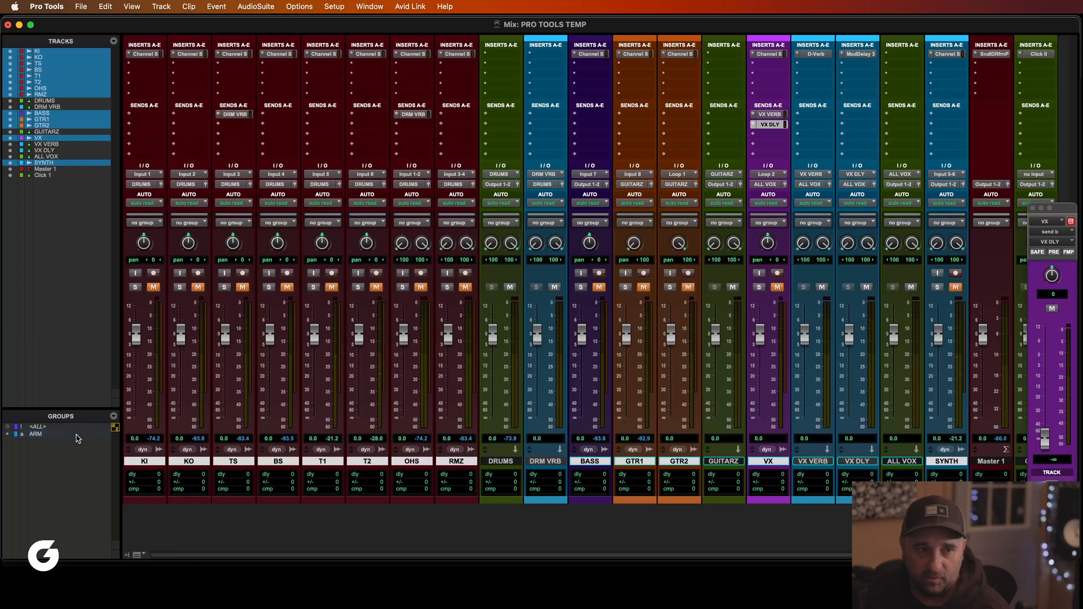
left_click(150, 462, "super")
left_click(150, 462, "alt")
left_click(150, 462, "alt")
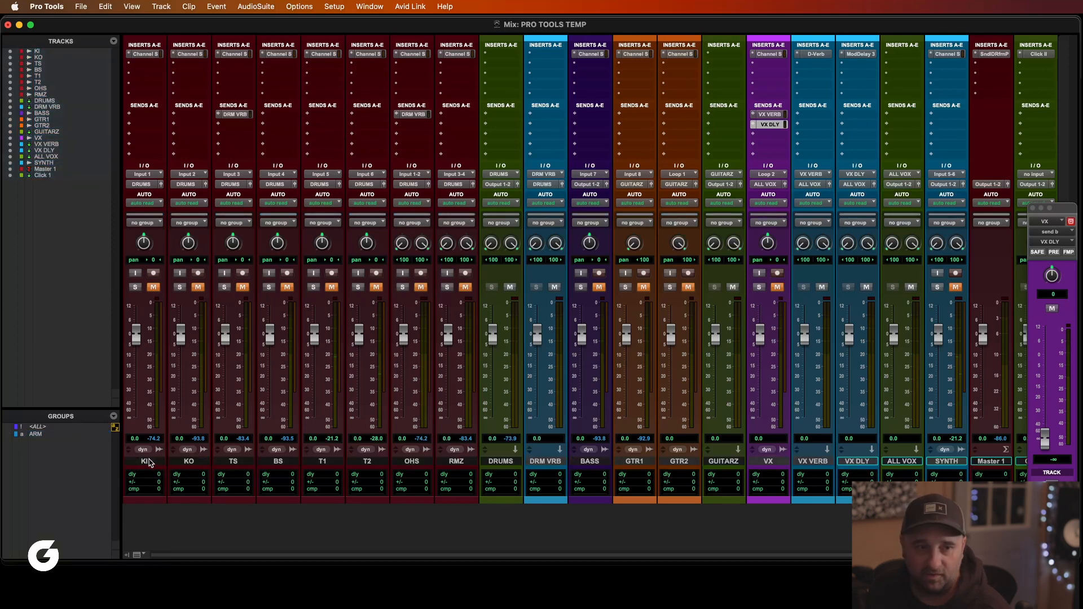
Create a Mix/Edit group named DRUMS from the eight drum mic tracks, KI to RMZ.
left_click(148, 462)
left_click(464, 462, "shift")
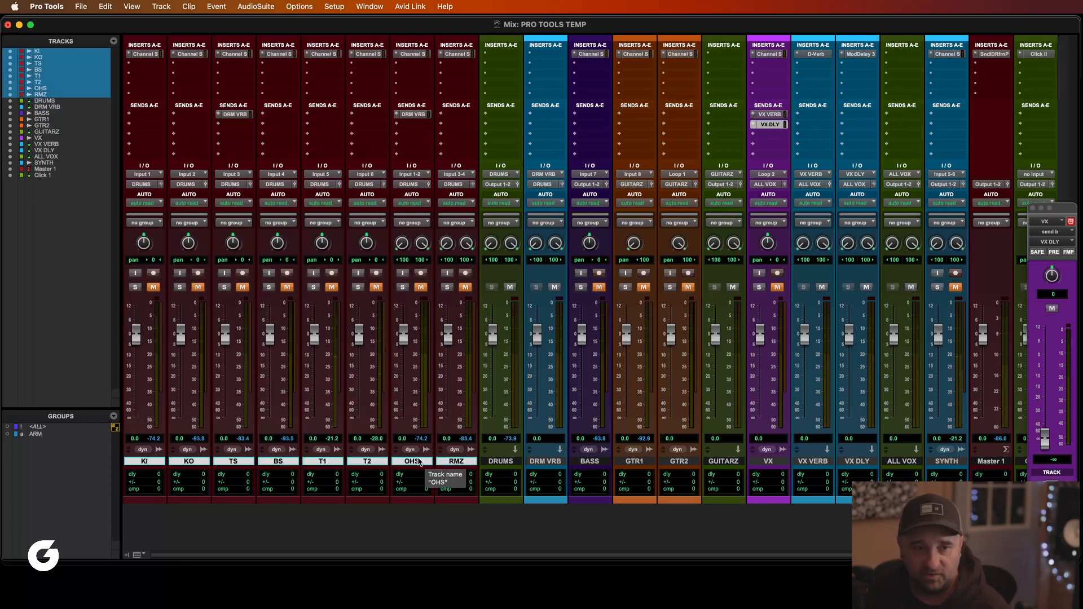
key("super+g")
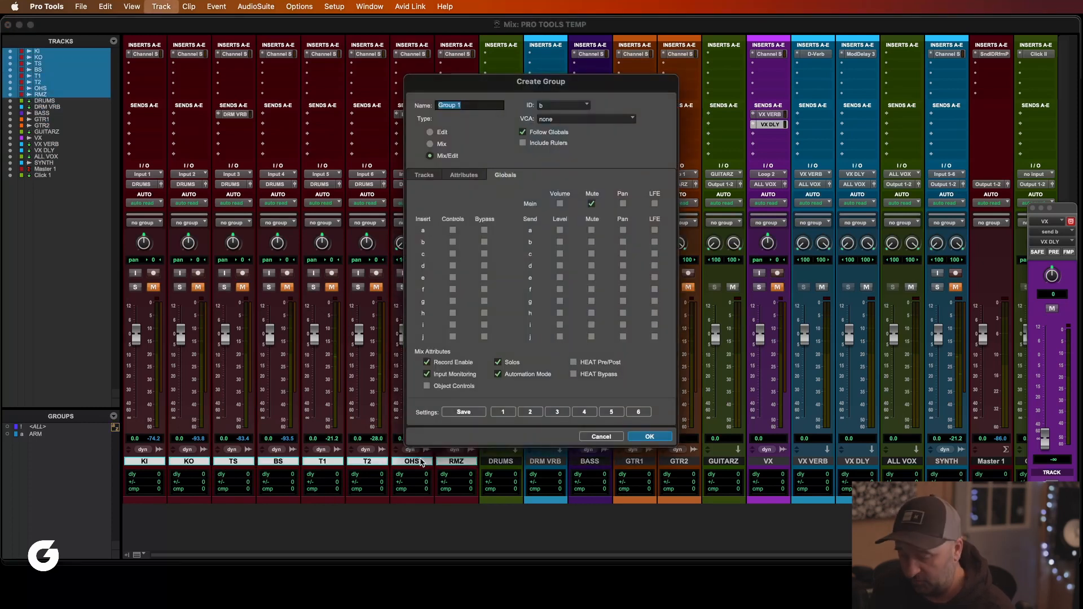
type("DRUMS")
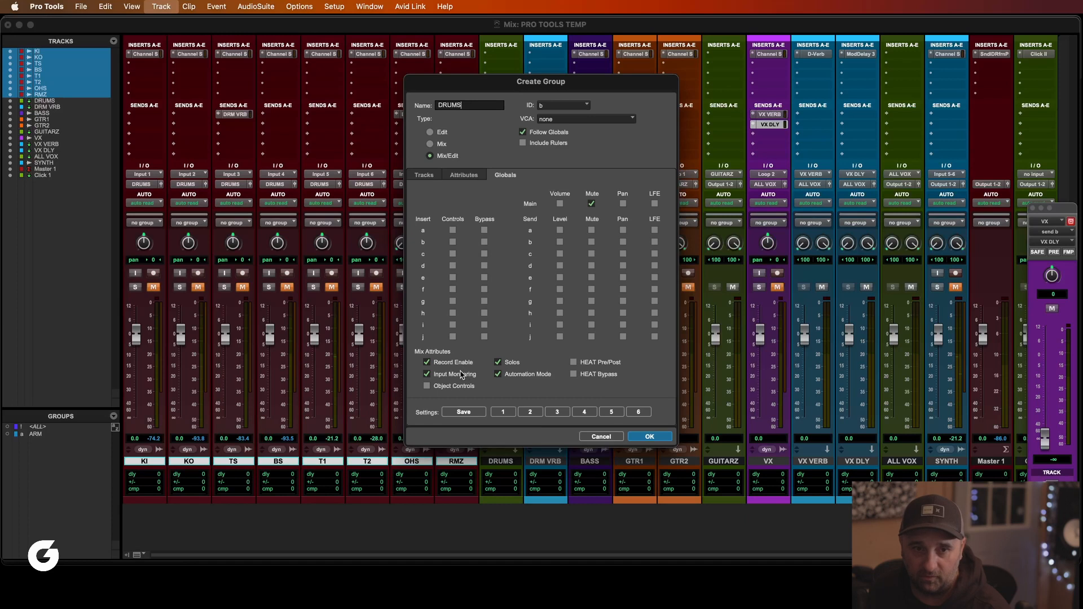
left_click(650, 436)
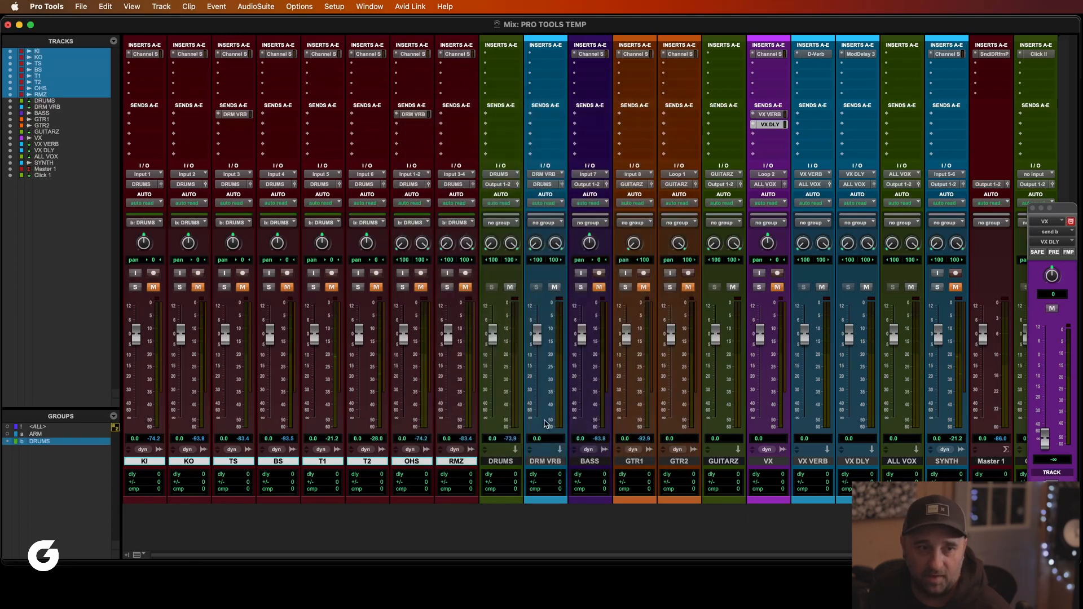
Test the DRUMS group by toggling mute and record-arm on its tracks, ending with them disarmed and unmuted.
left_click(36, 435)
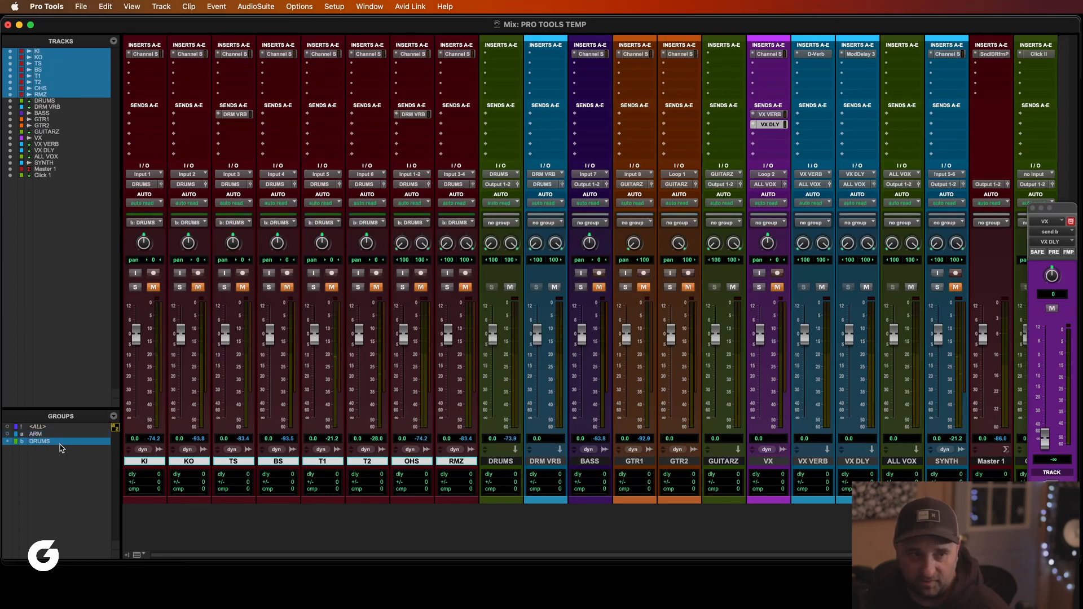
left_click(198, 288)
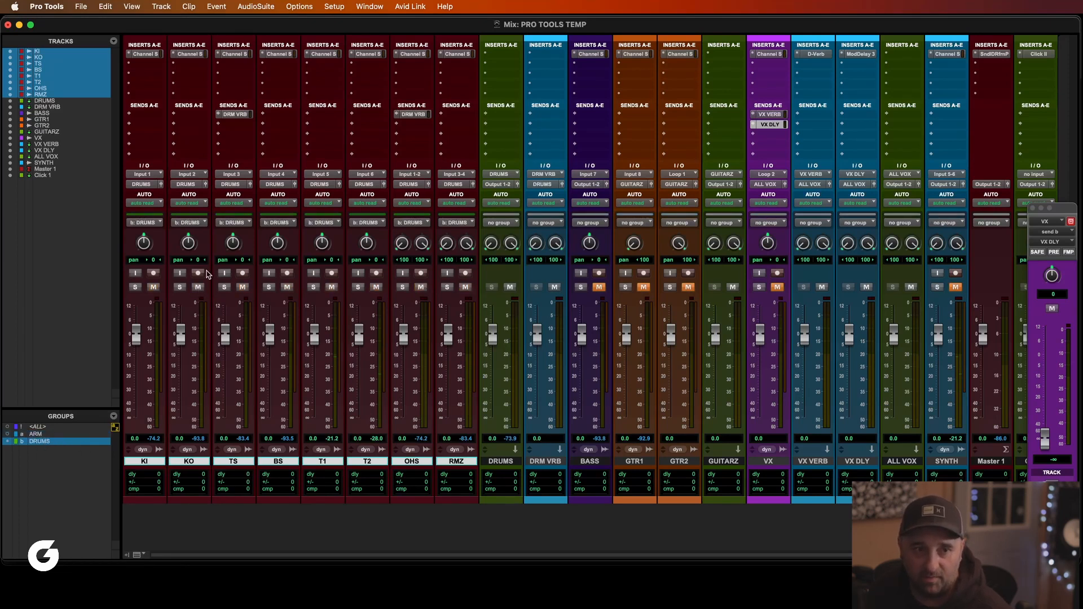
left_click(198, 287)
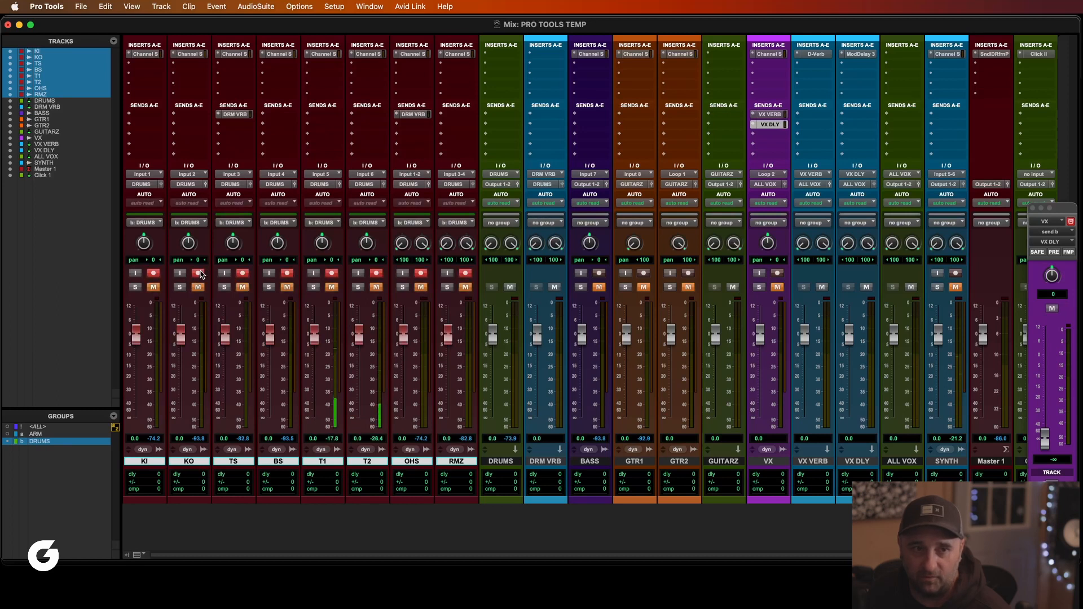
left_click(331, 274)
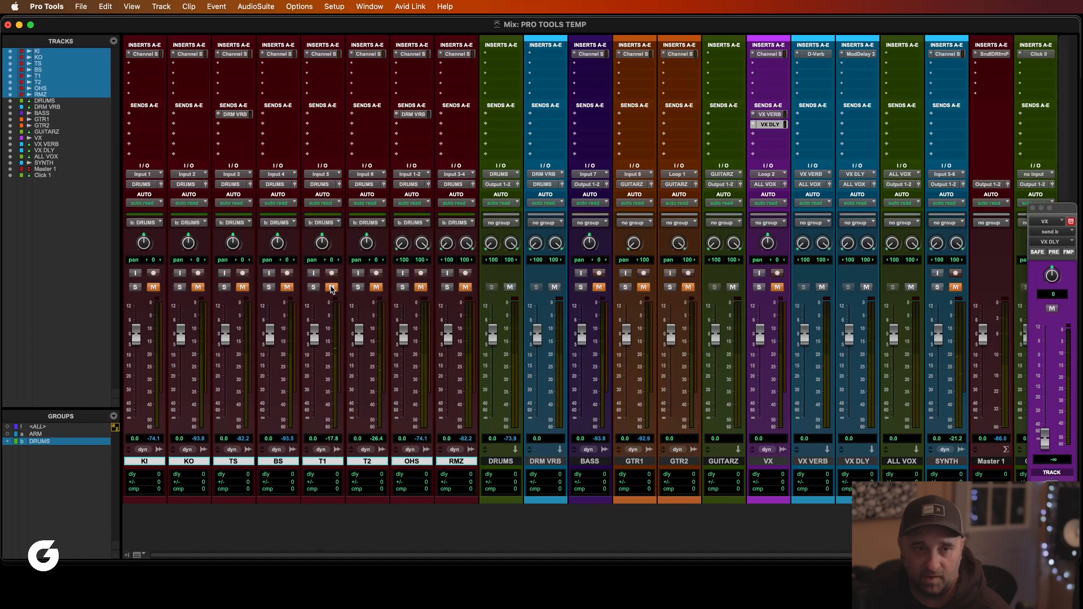
left_click(331, 288)
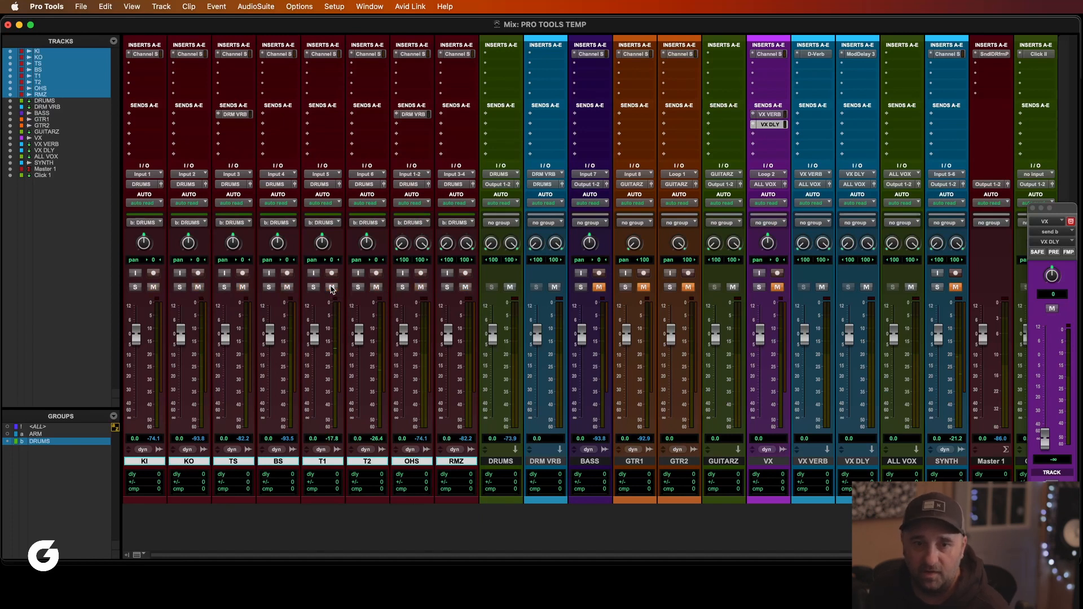
Create a Mix/Edit group named gtrs from the GTR1 and GTR2 tracks.
left_click(634, 462)
left_click(677, 462)
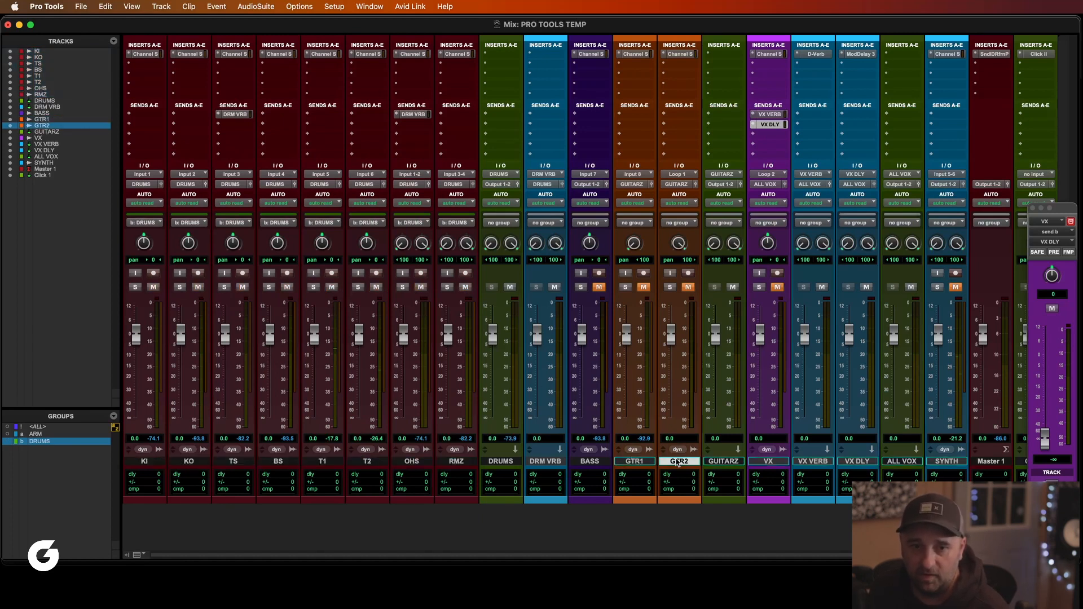
left_click(643, 462)
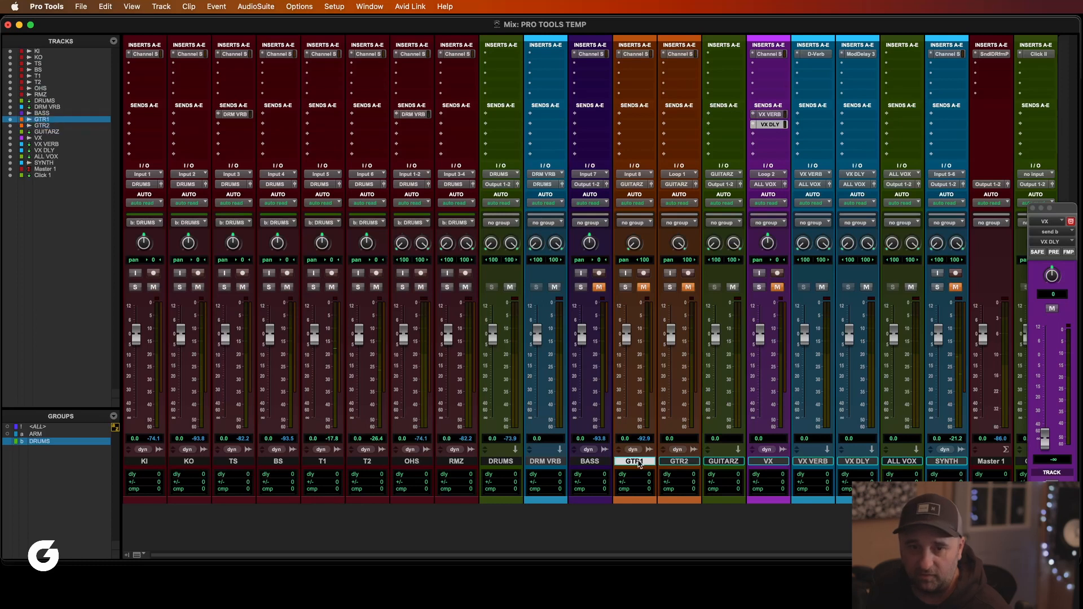
left_click(687, 464, "shift")
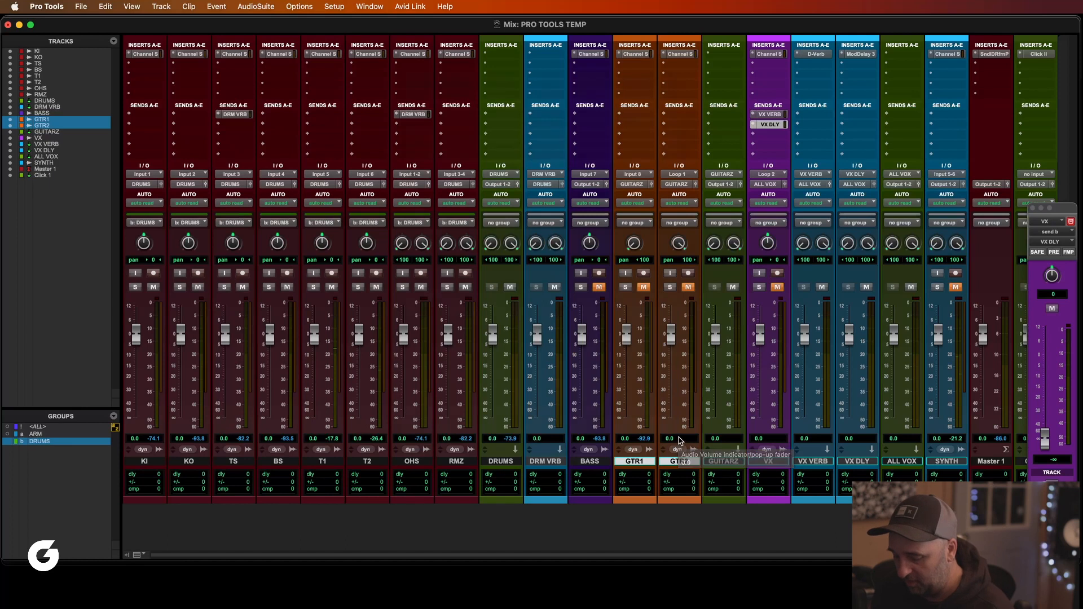
key("super+g")
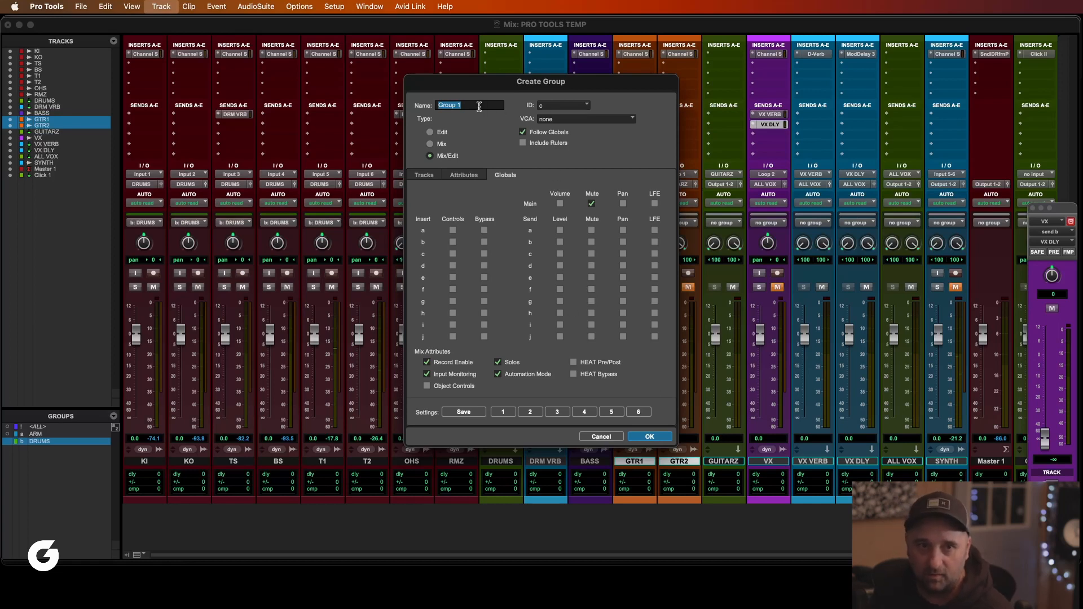
type("gtrs")
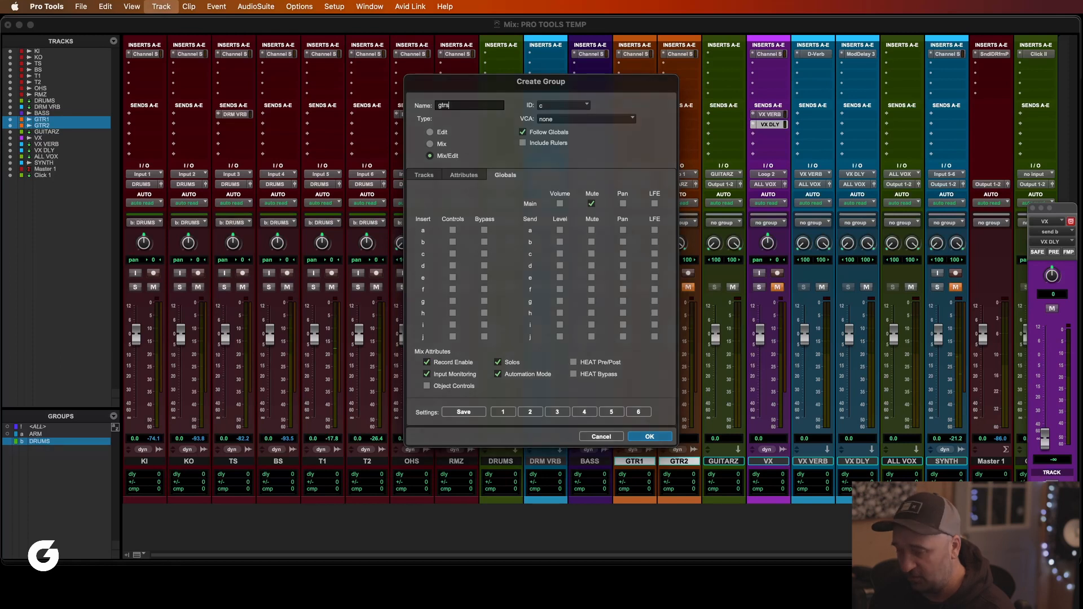
key("Return")
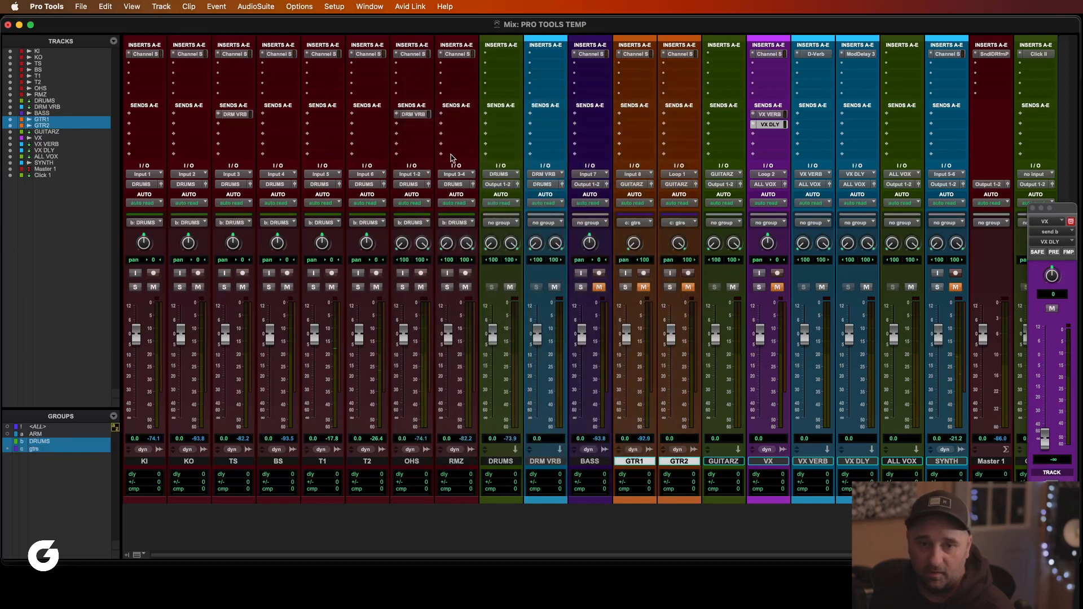
Deactivate the DRUMS group and test the gtrs group by repeatedly toggling mute on GTR1 and GTR2, ending unmuted.
left_click(100, 442)
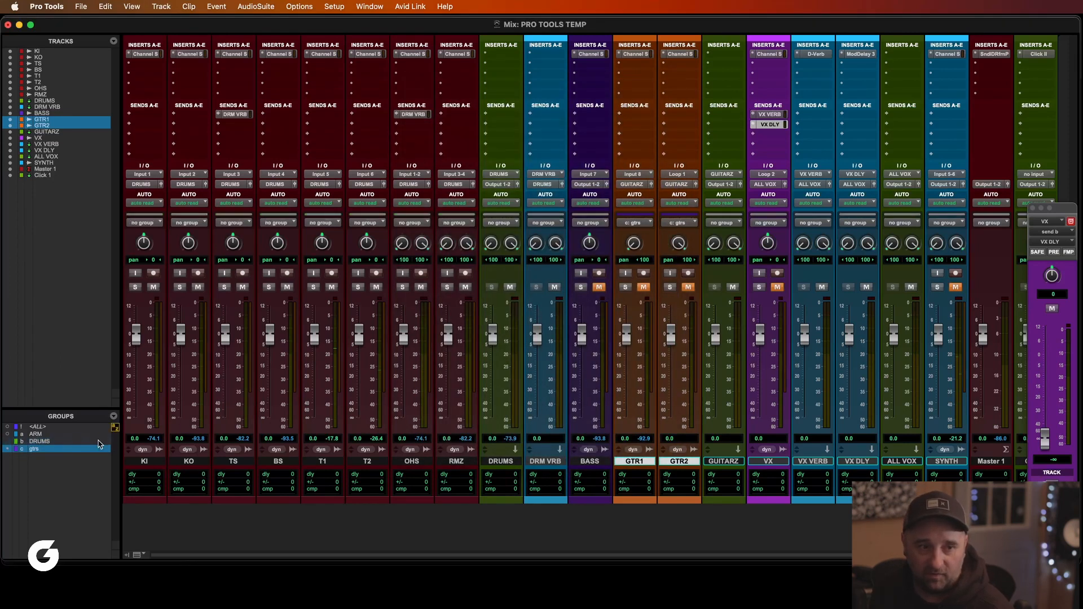
left_click(688, 288)
left_click(688, 288)
left_click(688, 288)
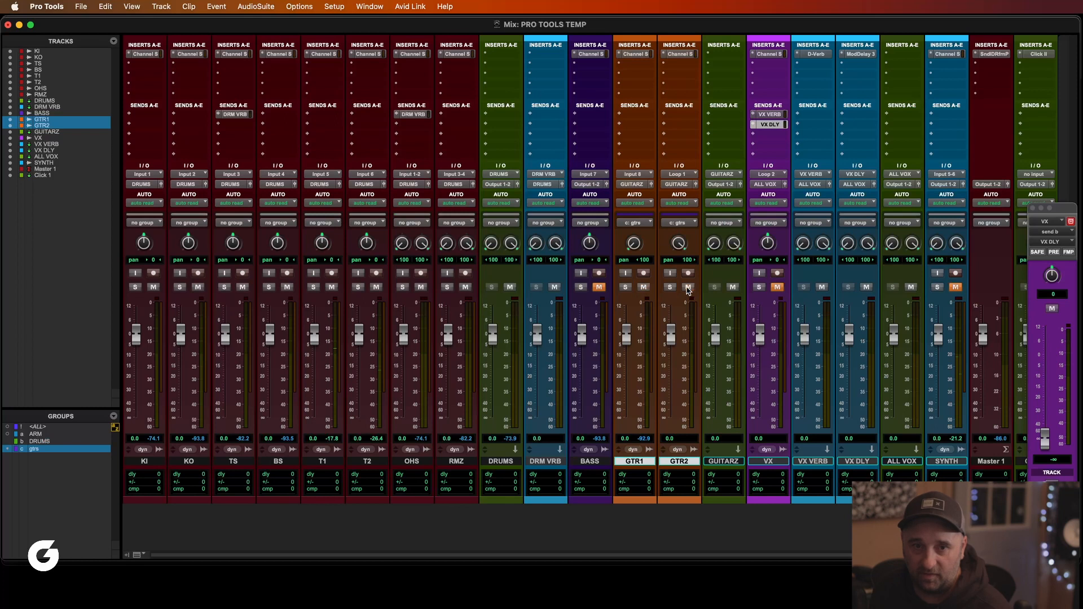
left_click(689, 288)
left_click(689, 288)
left_click(644, 288)
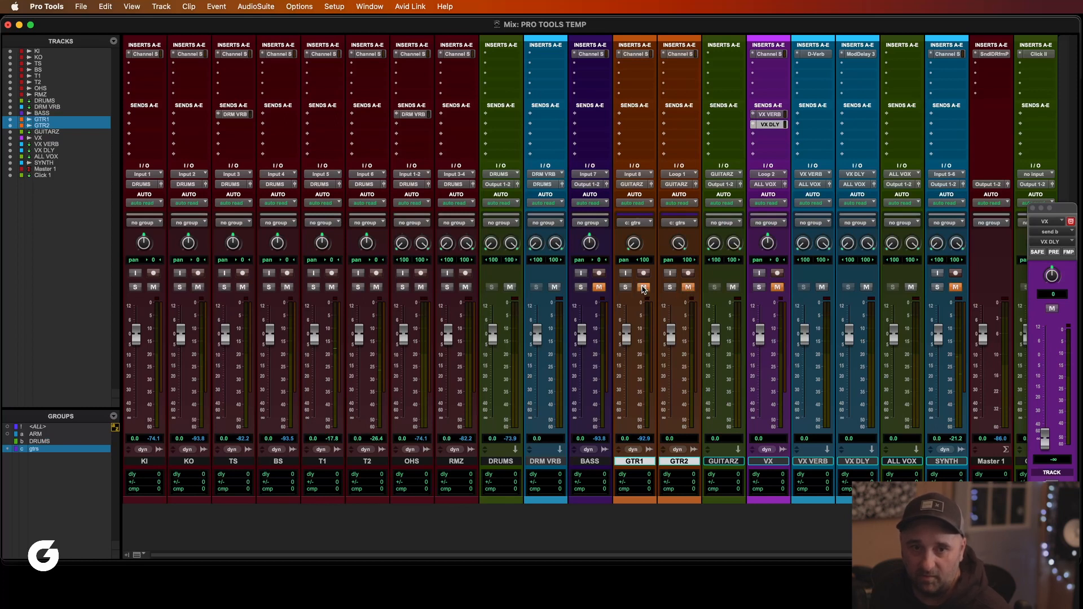
left_click(644, 288)
left_click(644, 288)
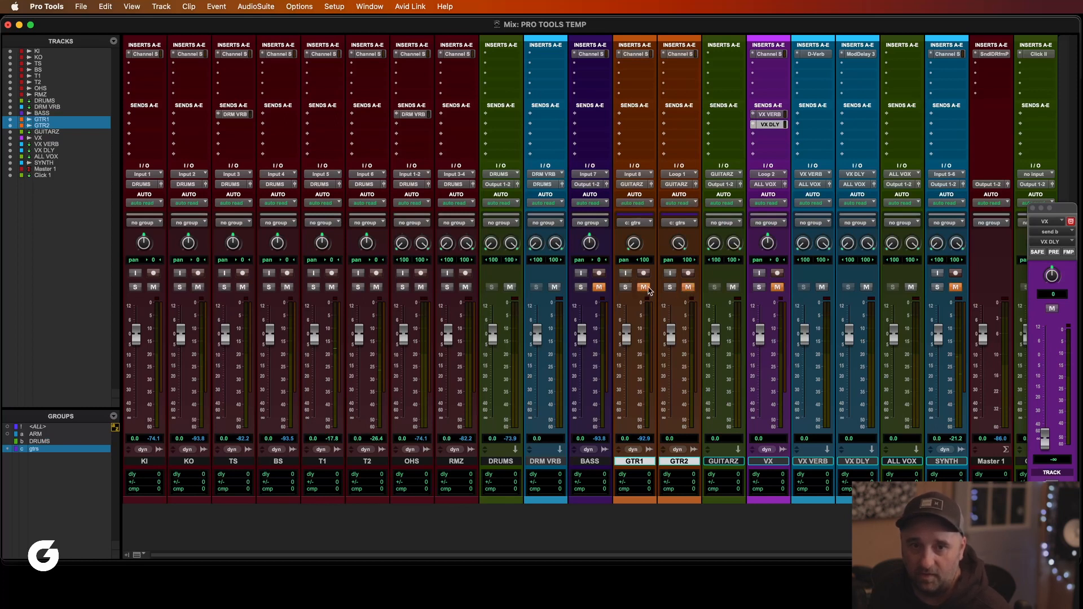
left_click(647, 288)
Insert the stereo SSL Native Channel Strip 2 in the first insert slot of the DRUMS bus.
scroll(661, 296, "right", 1)
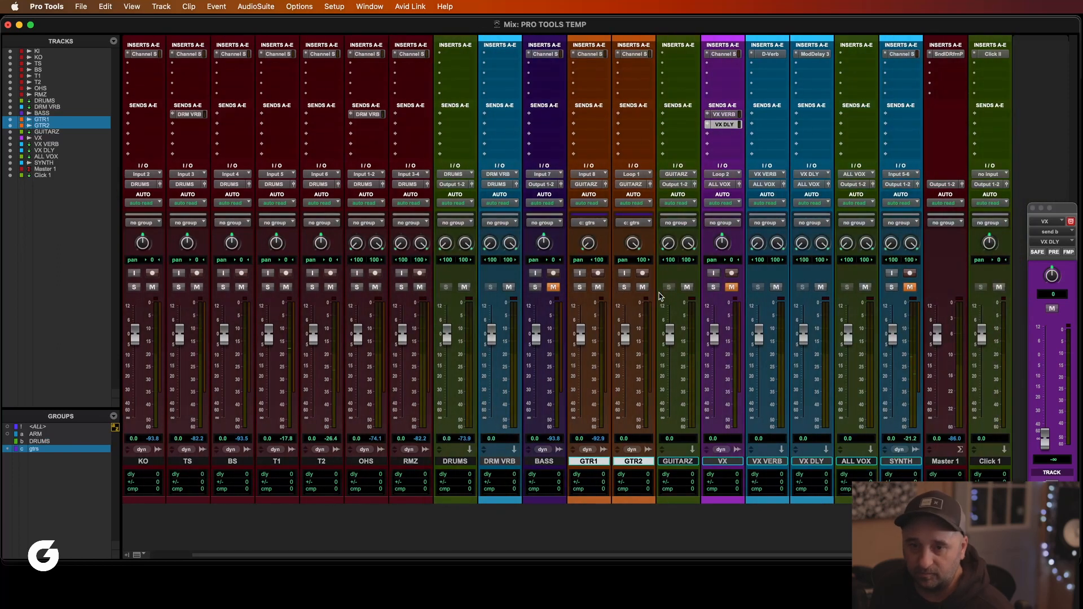
scroll(640, 285, "left", 1)
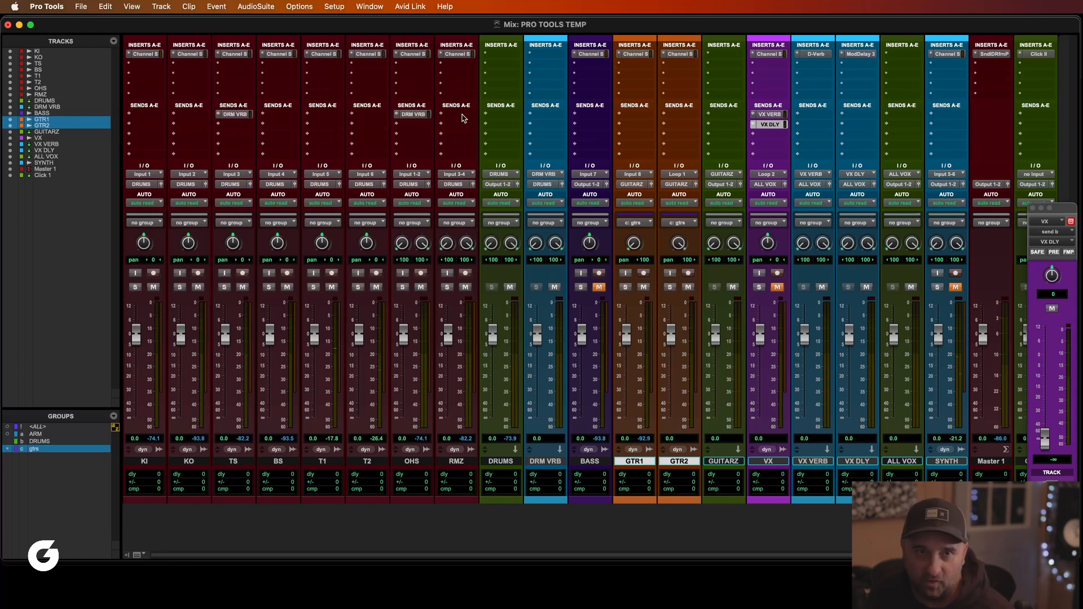
left_click(494, 55)
mouse_move(512, 59)
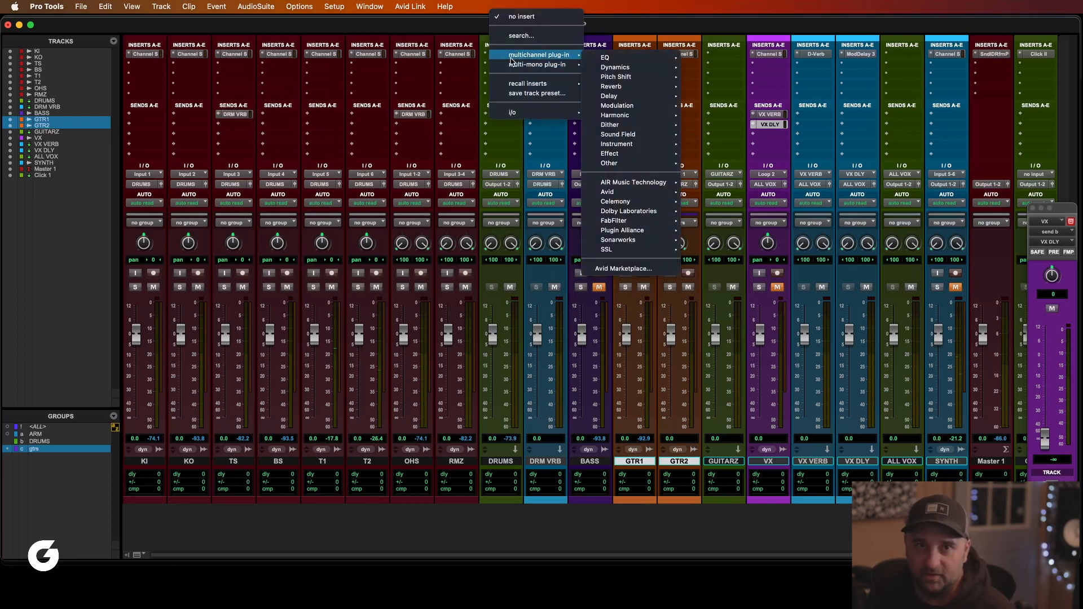
mouse_move(615, 67)
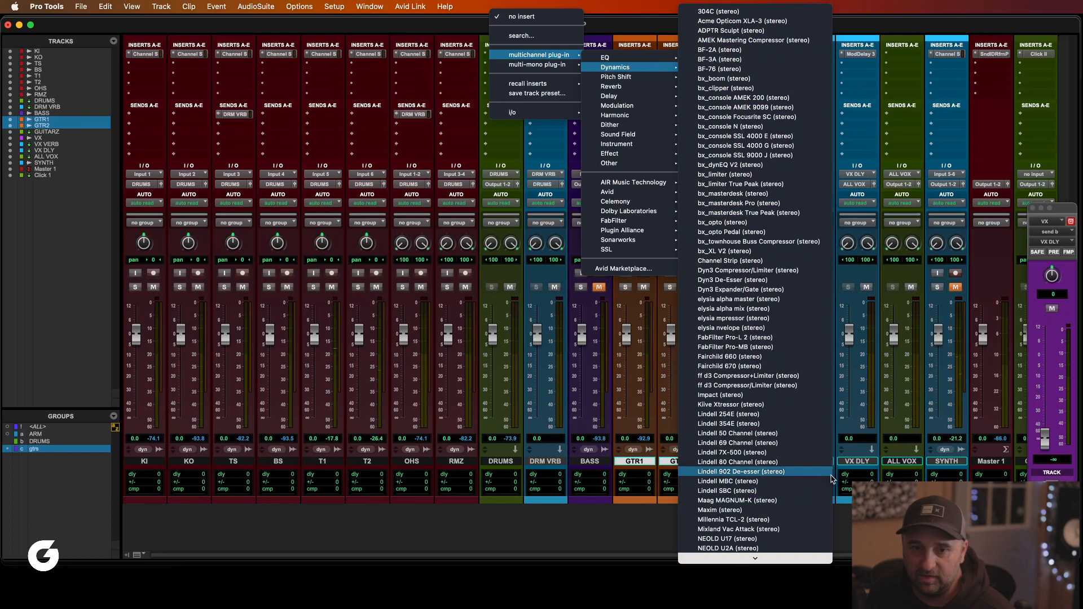
mouse_move(608, 252)
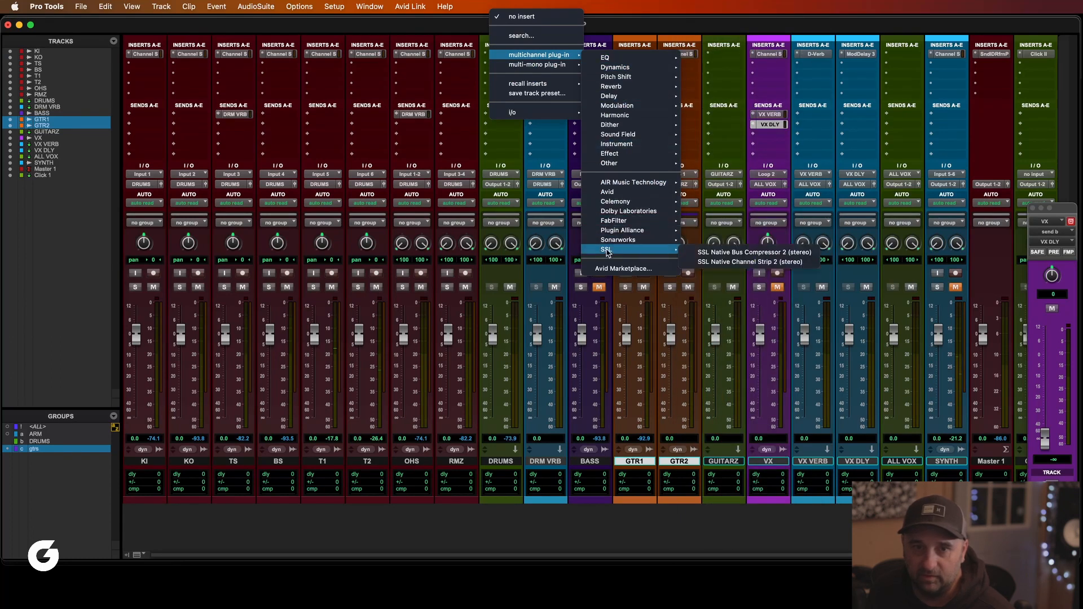
left_click(774, 264)
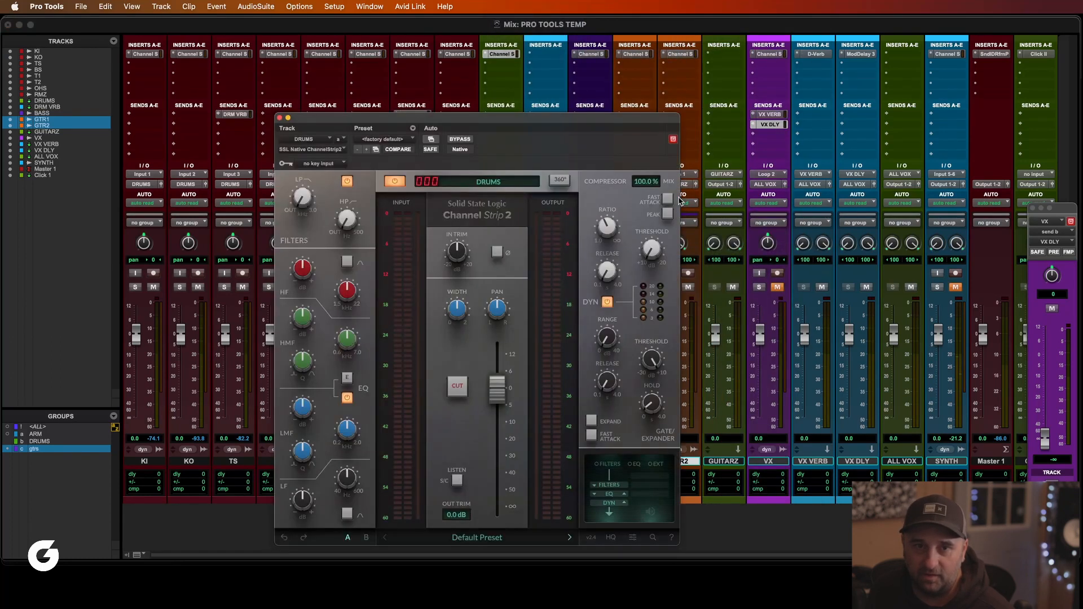
Place the stereo SSL Native Bus Compressor 2 in the DRUMS bus's first insert slot and adjust its threshold, attack, ratio and sidechain high-pass filter.
left_click(485, 56)
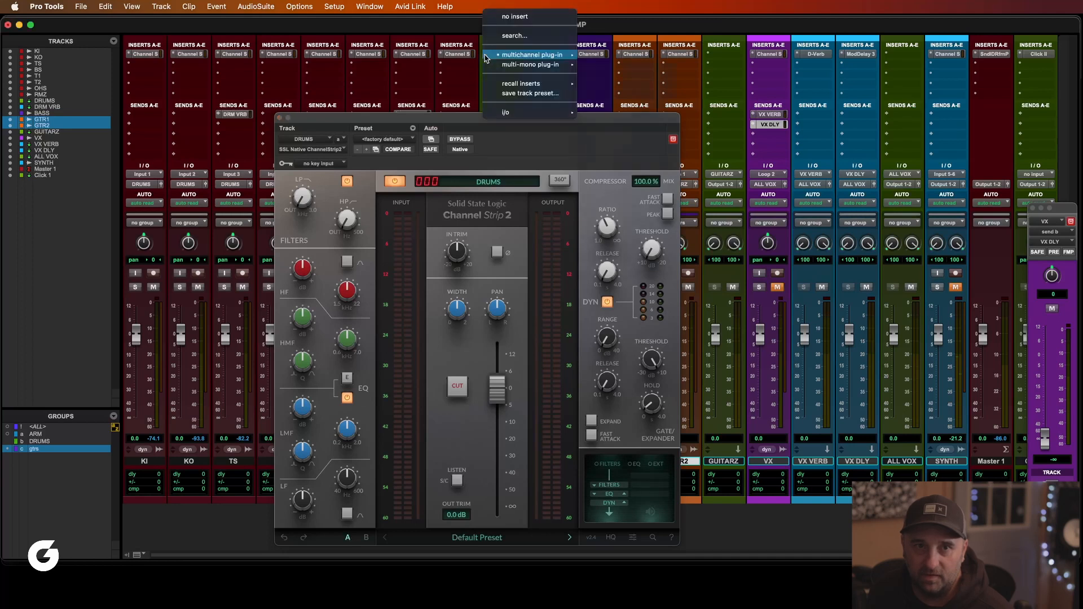
mouse_move(496, 56)
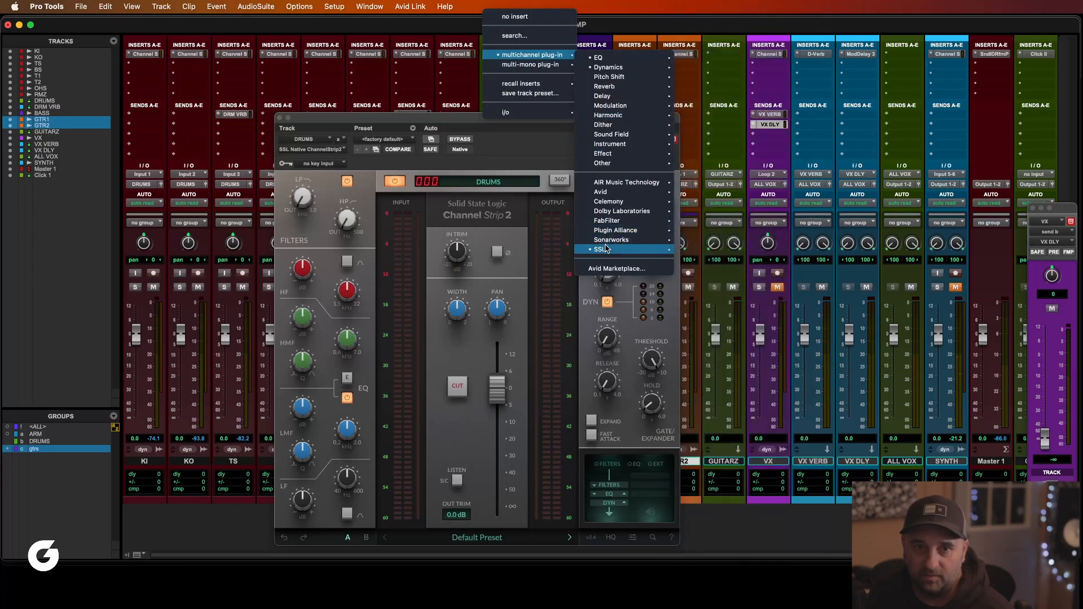
mouse_move(617, 251)
left_click(693, 251)
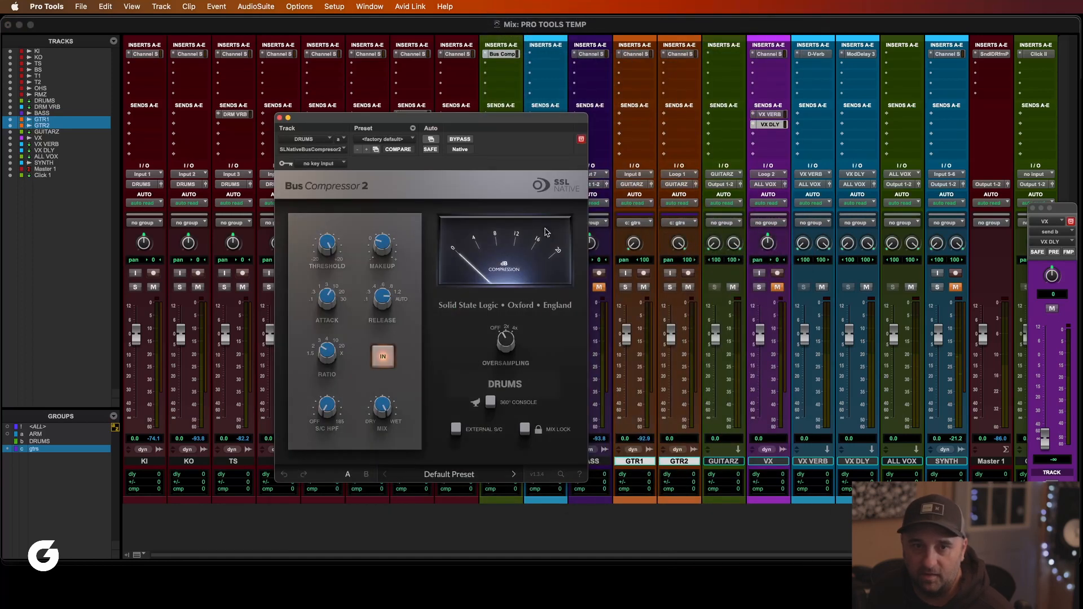
left_click_drag(333, 249, 336, 281)
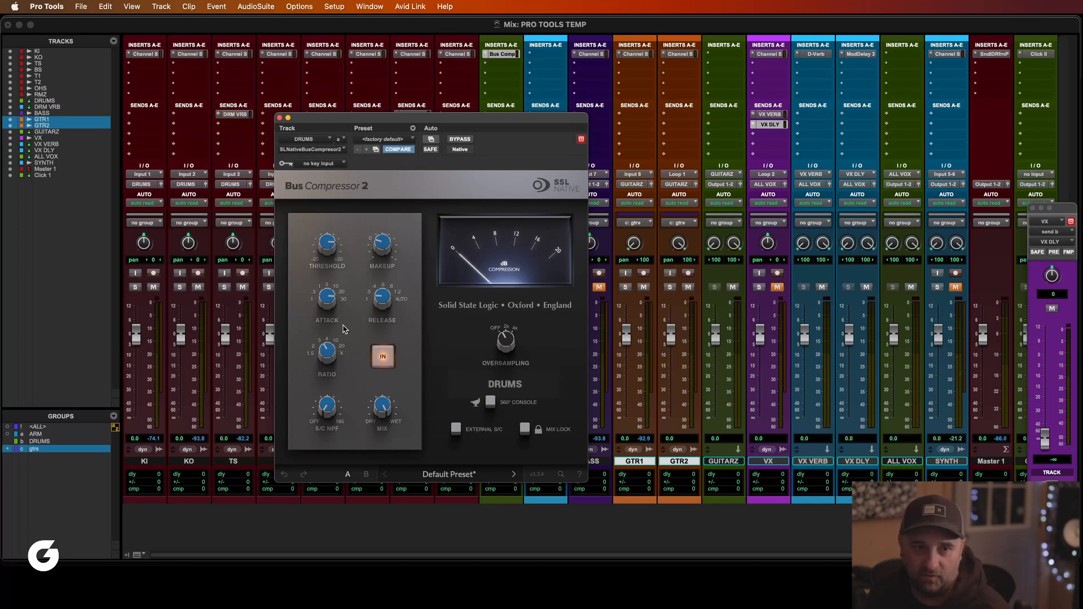
left_click_drag(332, 409, 334, 385)
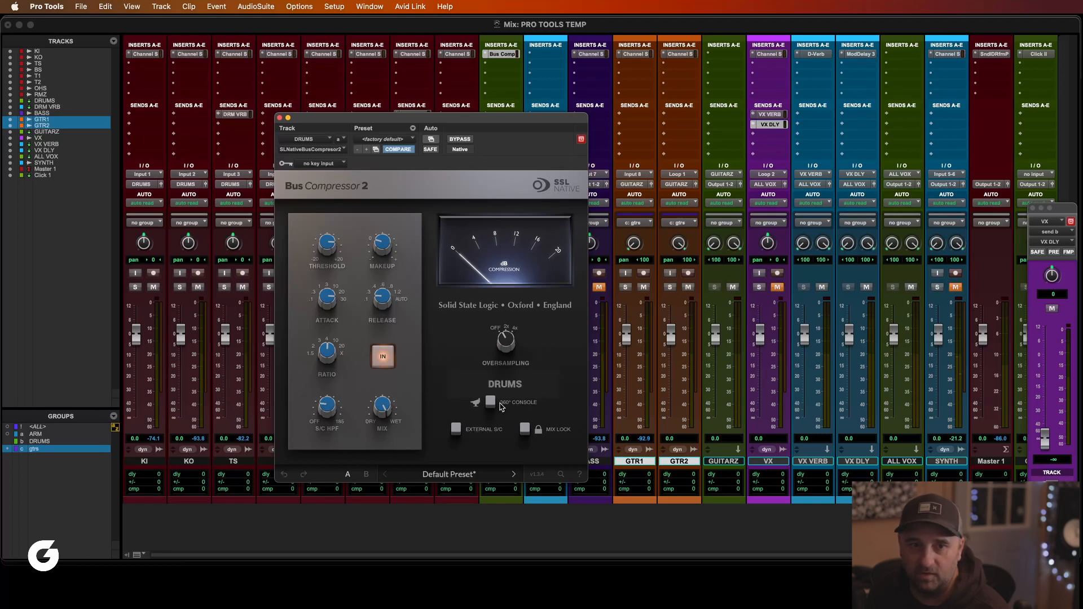
Close the bus compressor and insert the stereo D-Verb reverb in the first insert slot of the DRM VRB track.
left_click(279, 117)
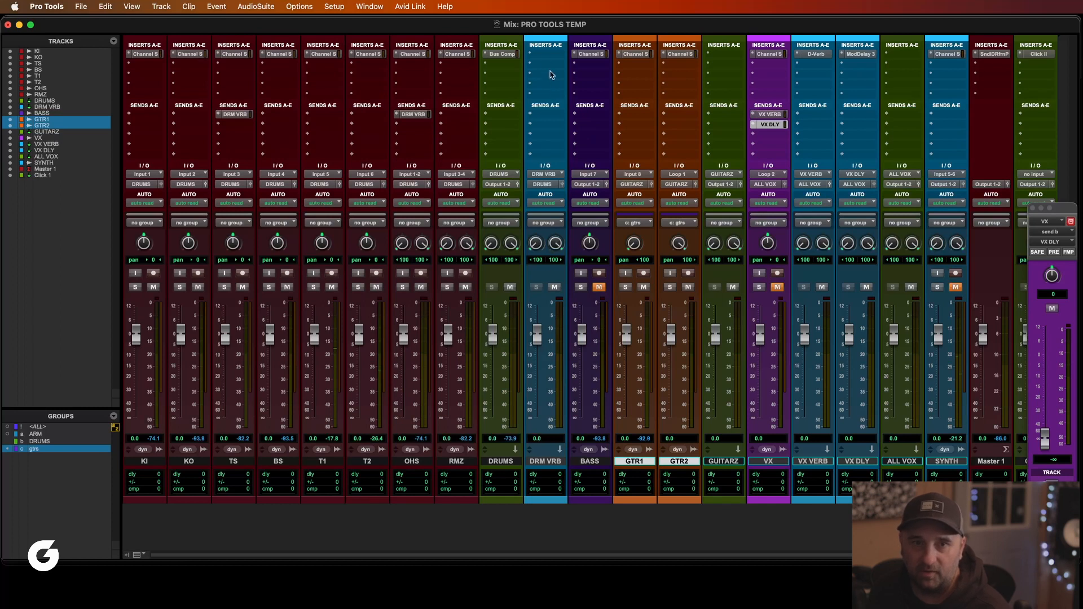
left_click(546, 55)
mouse_move(546, 56)
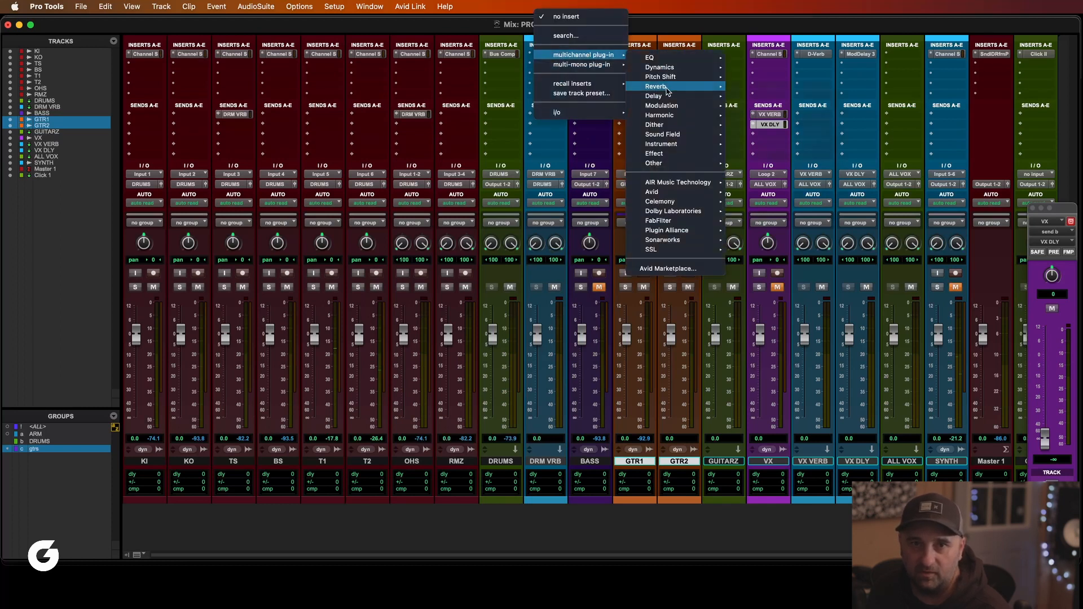
mouse_move(672, 86)
left_click(807, 128)
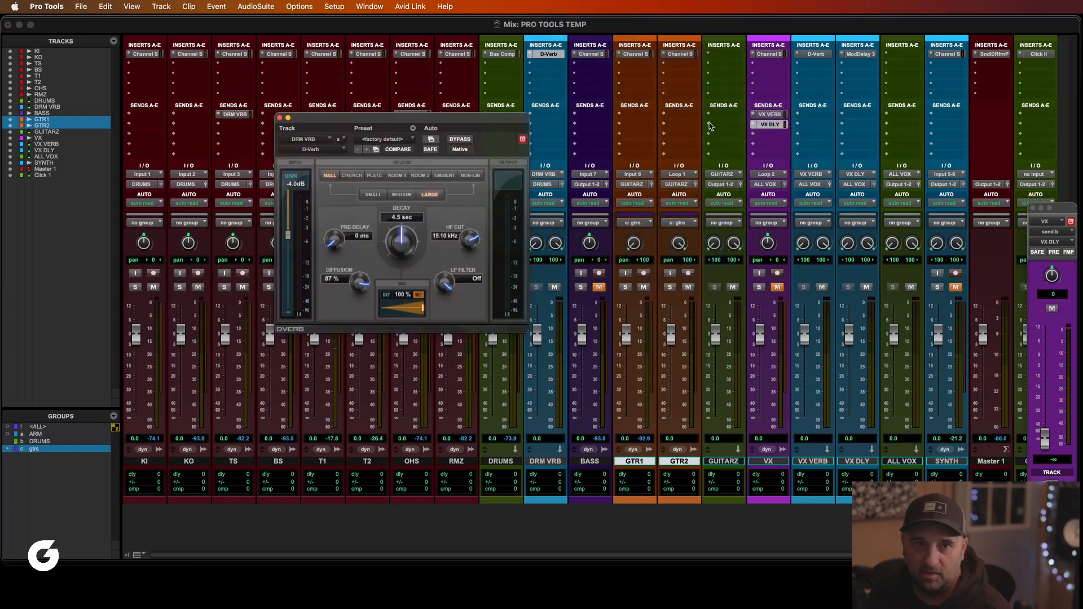
left_click_drag(432, 117, 572, 113)
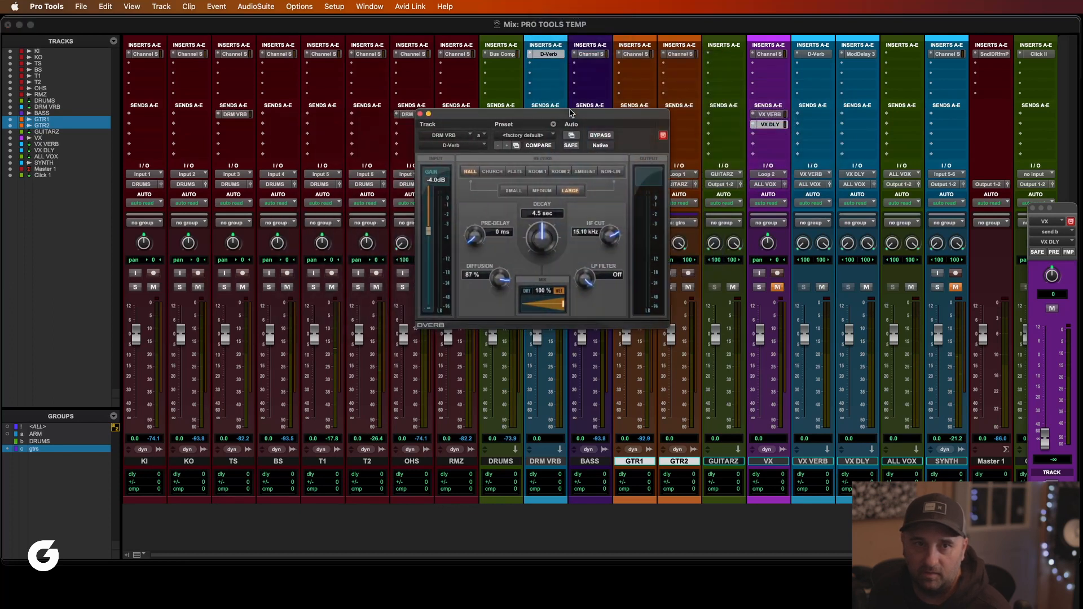
left_click(420, 114)
Add a stereo send to Output 9-10 in send slot E of the DRUMS bus and raise its level to about -8 dB.
scroll(528, 202, "right", 2)
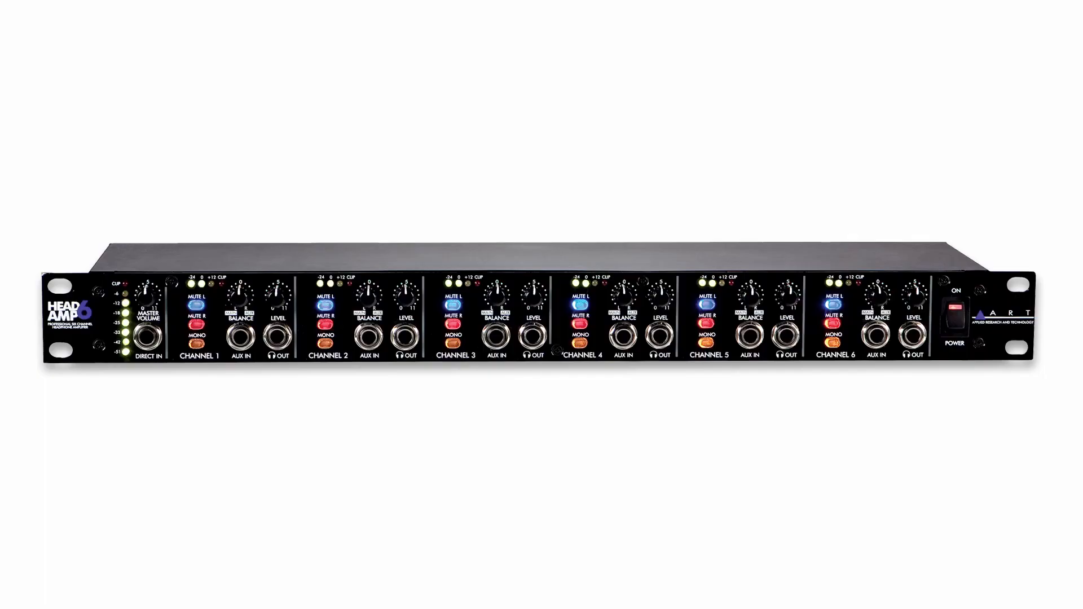
left_click(449, 114)
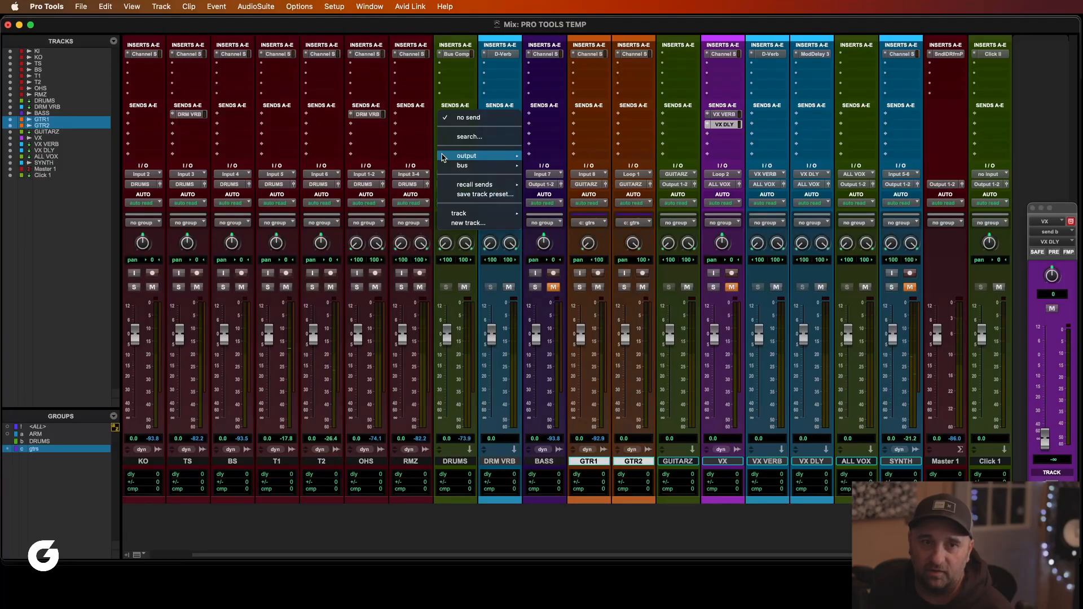
mouse_move(466, 161)
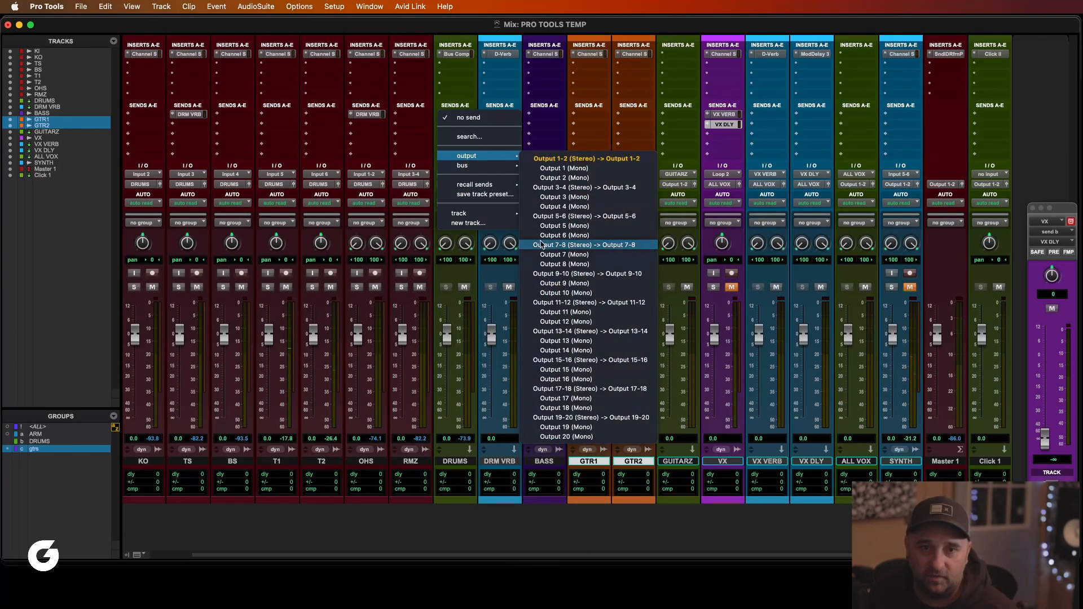
left_click(565, 275)
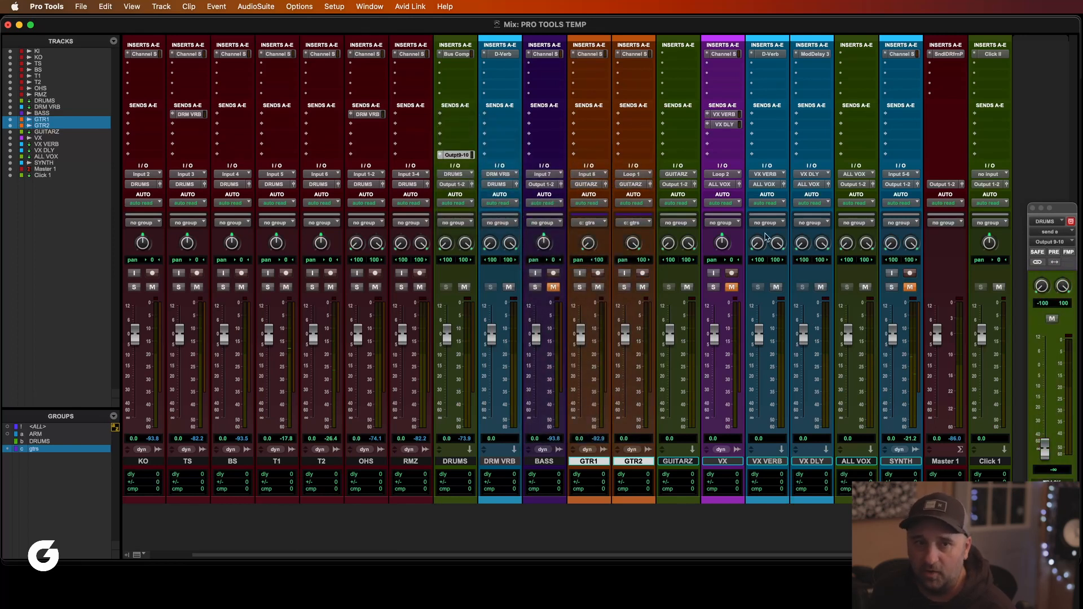
left_click_drag(1058, 211, 901, 192)
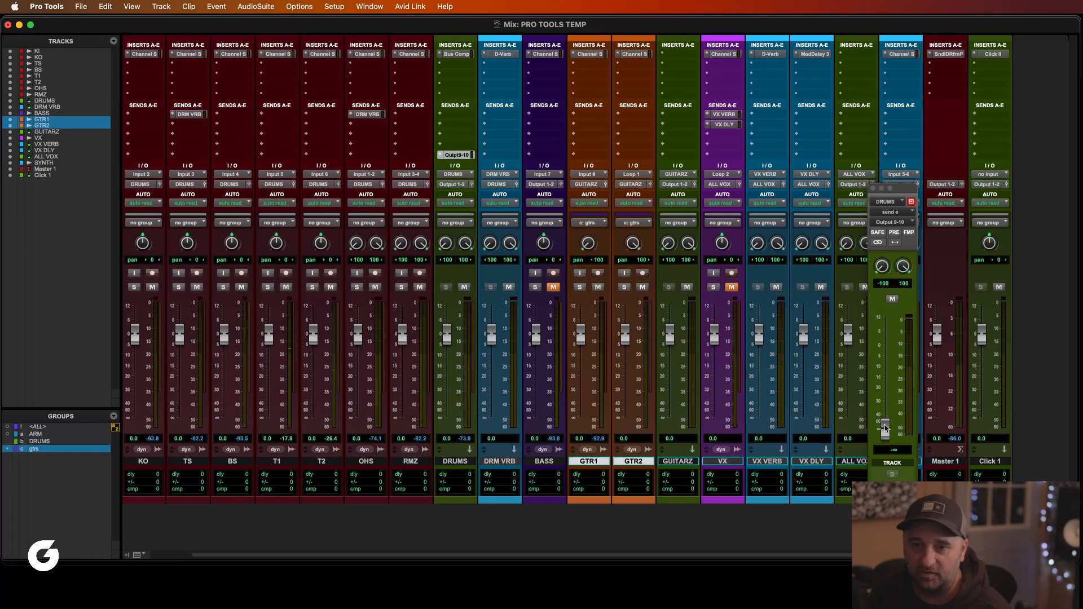
left_click_drag(886, 430, 892, 368)
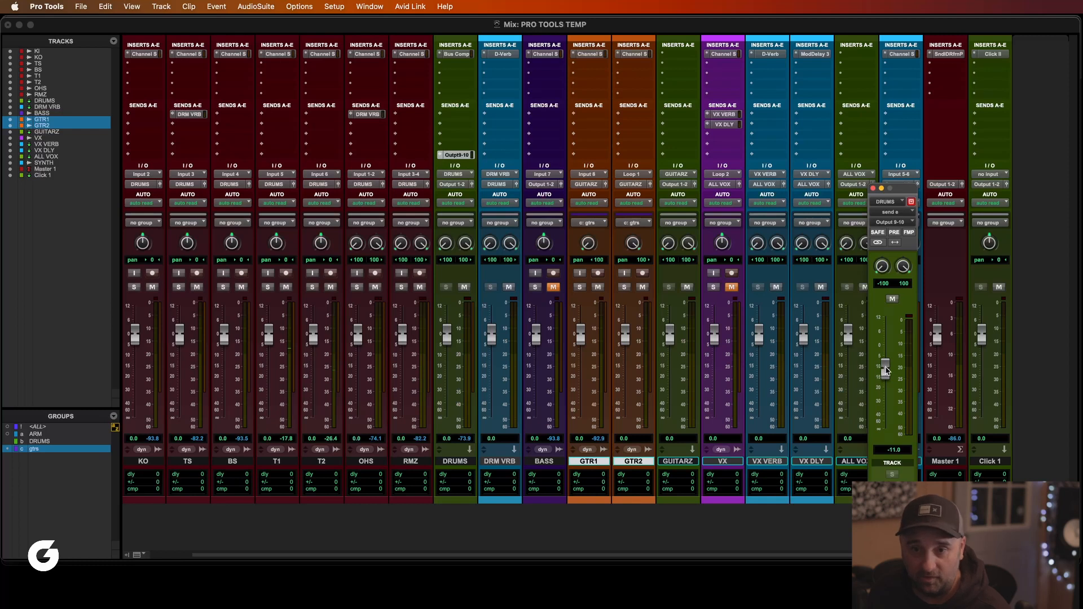
left_click_drag(885, 371, 887, 364)
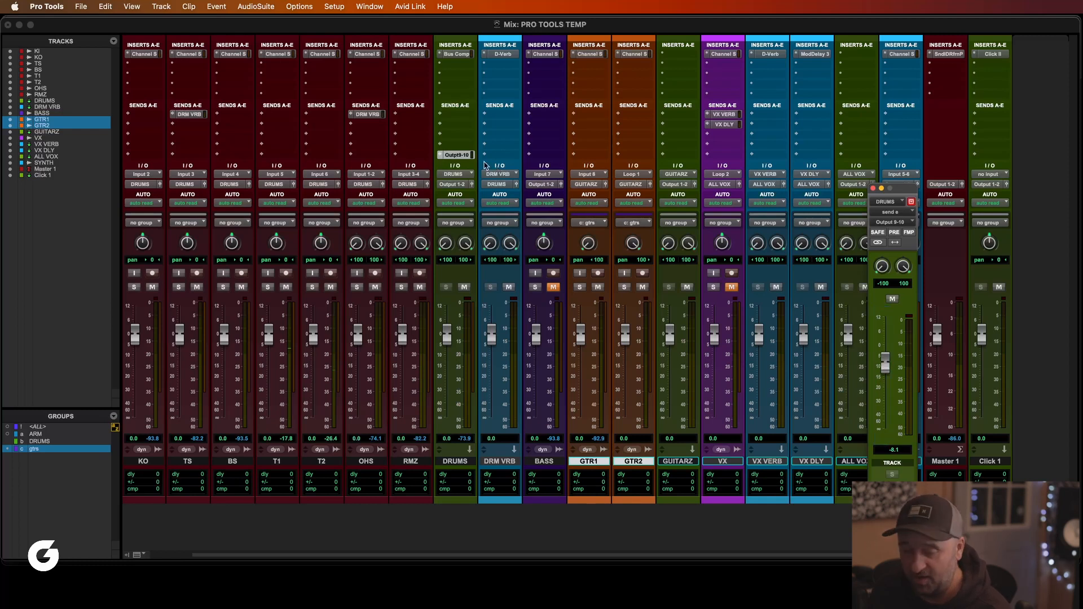
left_click_drag(459, 155, 683, 158)
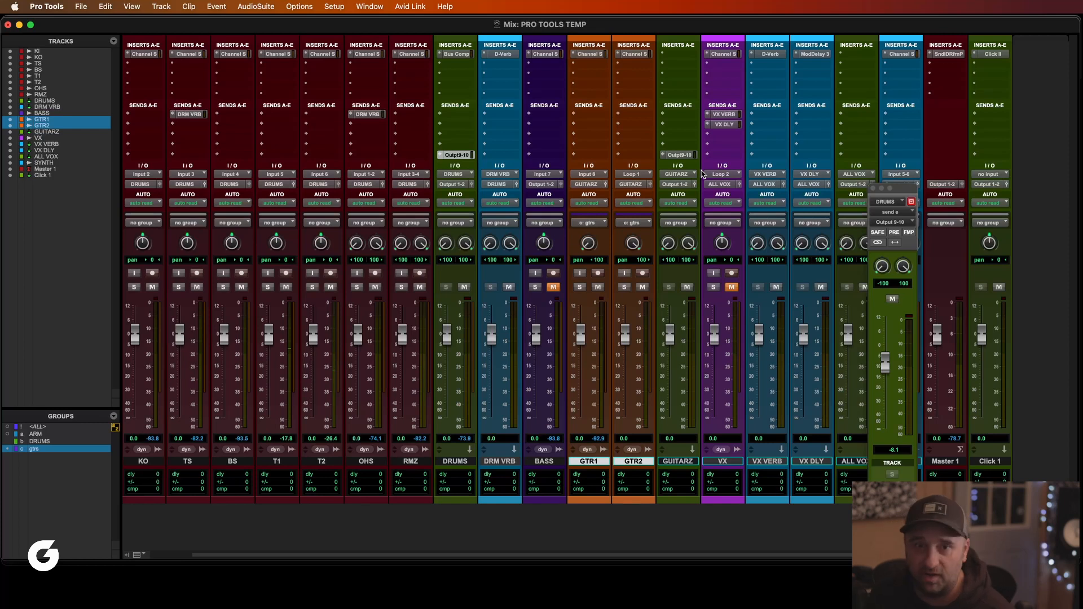
left_click(663, 156)
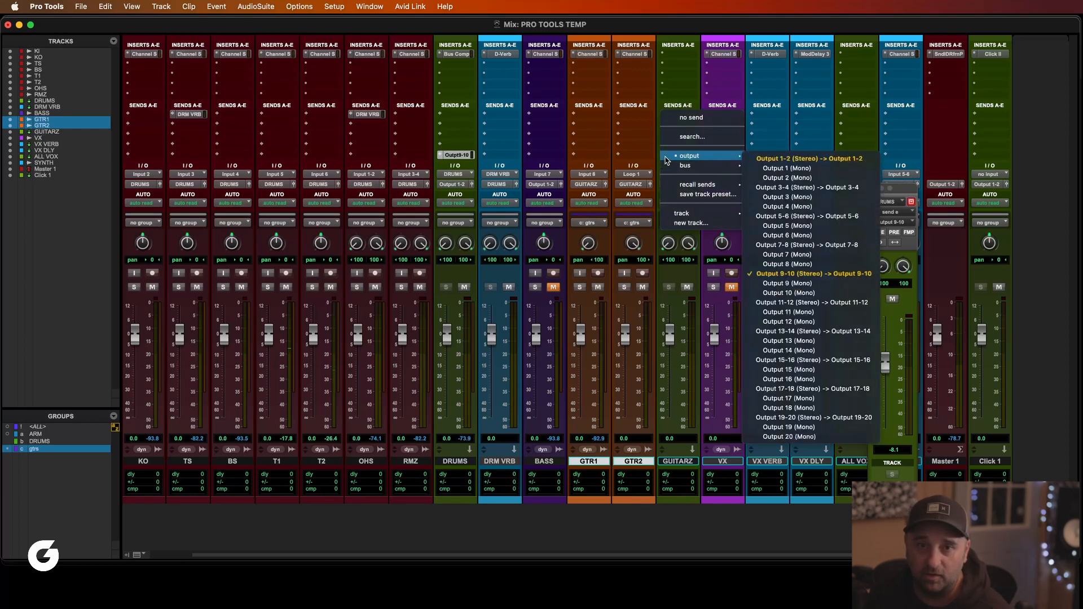
left_click(684, 118)
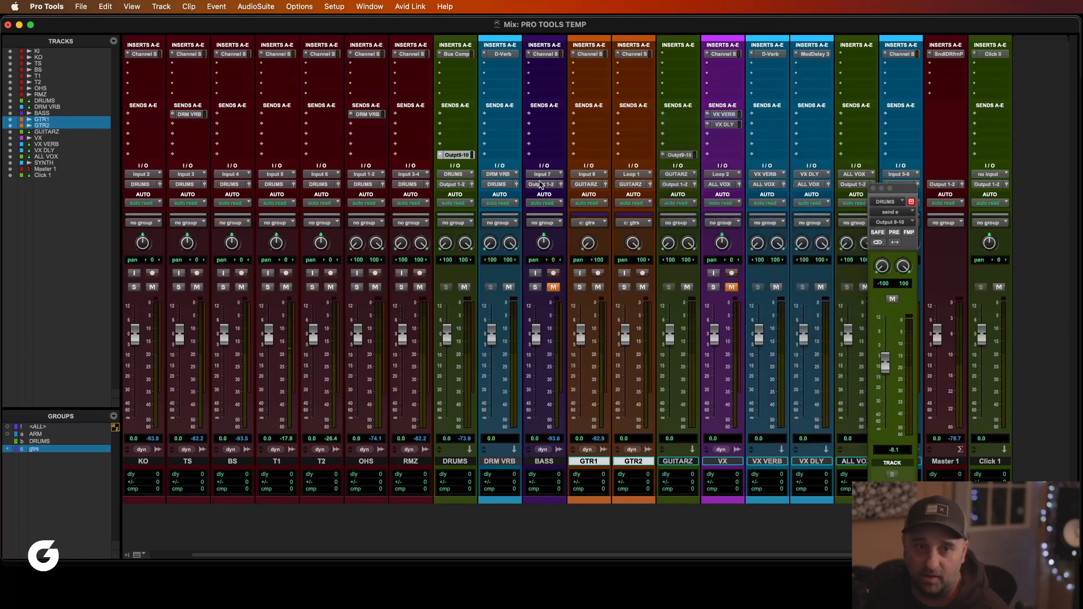
Make the DRUMS send pre-fader at 0.0 dB and test it by muting and unmuting the DRUMS bus.
left_click(464, 156)
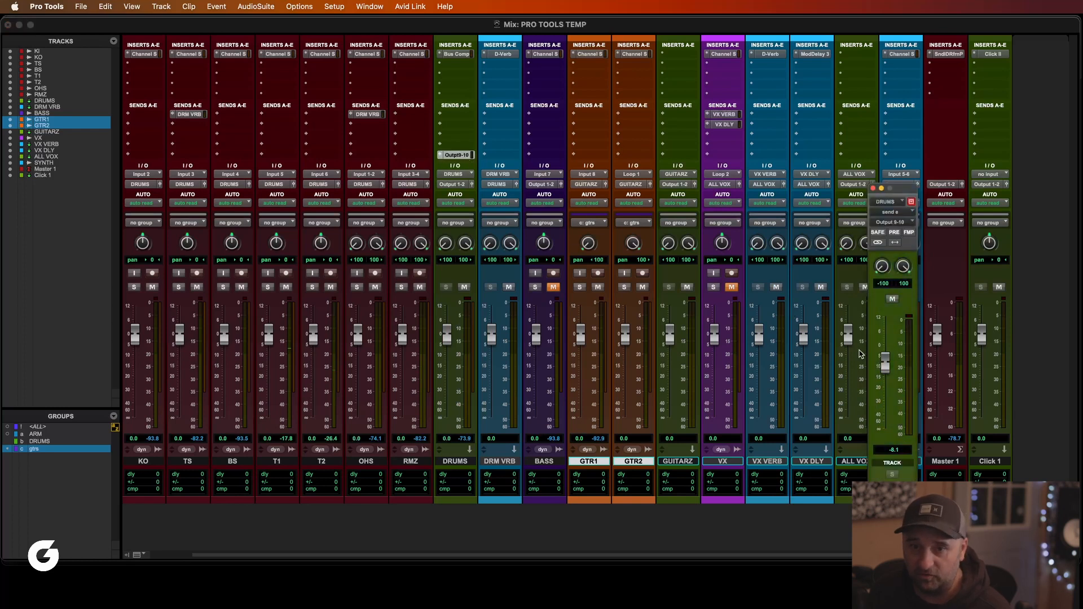
left_click_drag(887, 365, 887, 355)
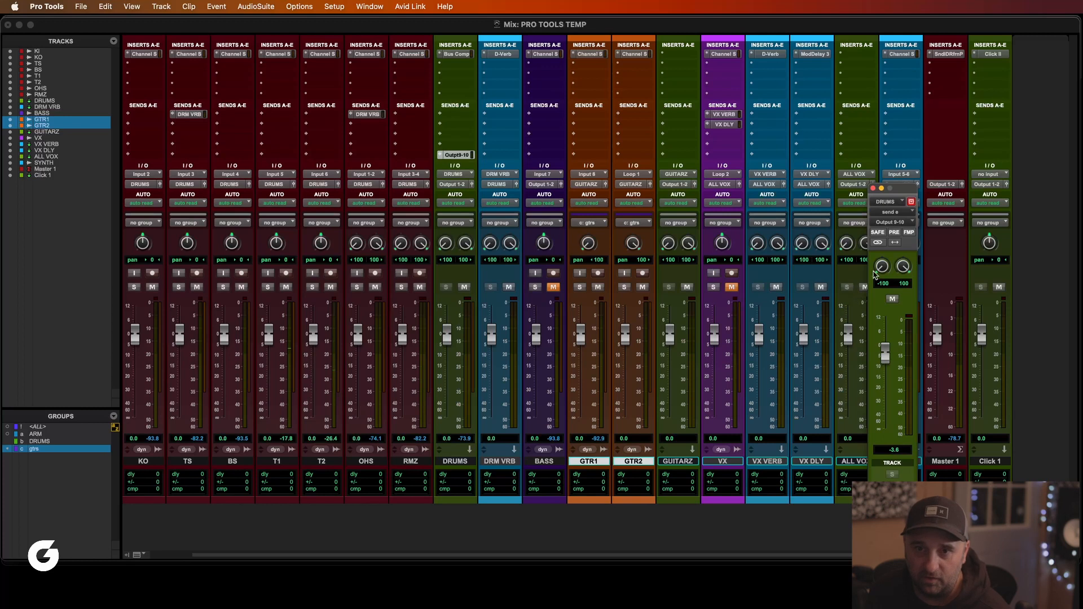
left_click(894, 233)
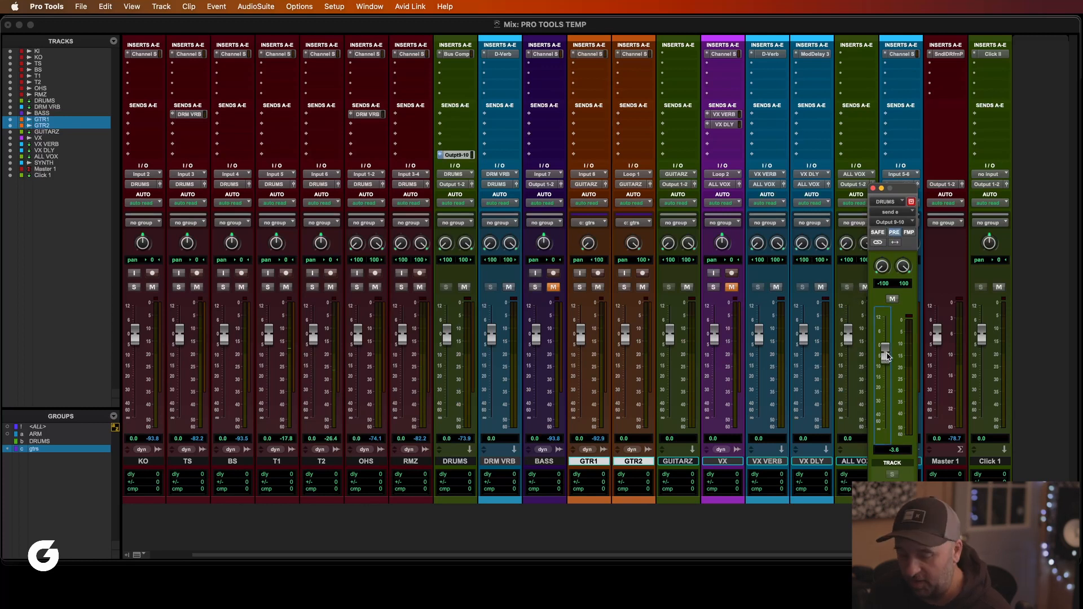
left_click(887, 356, "alt")
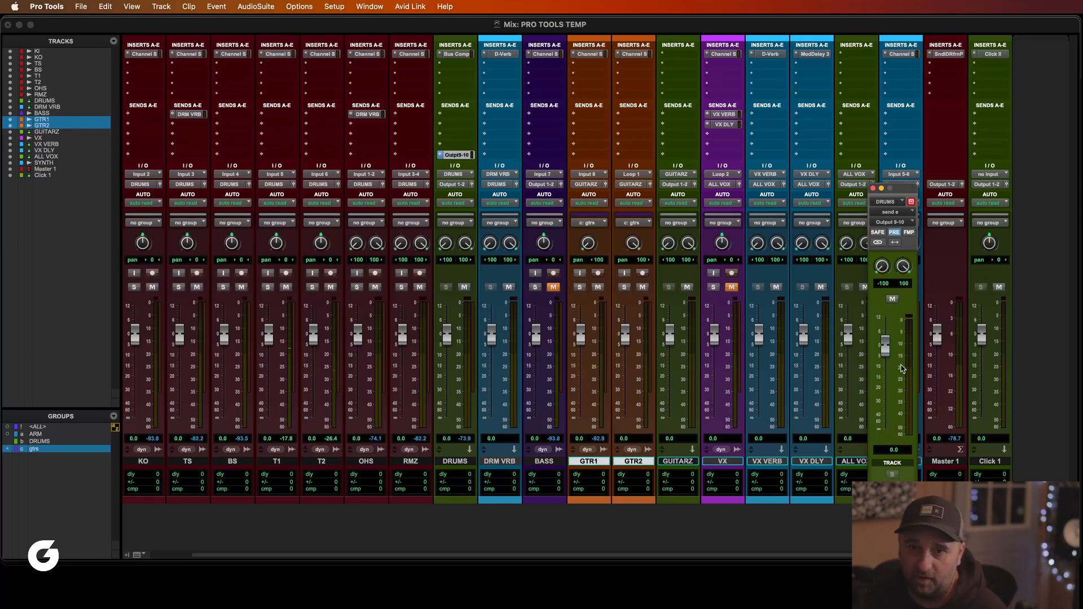
left_click(466, 289)
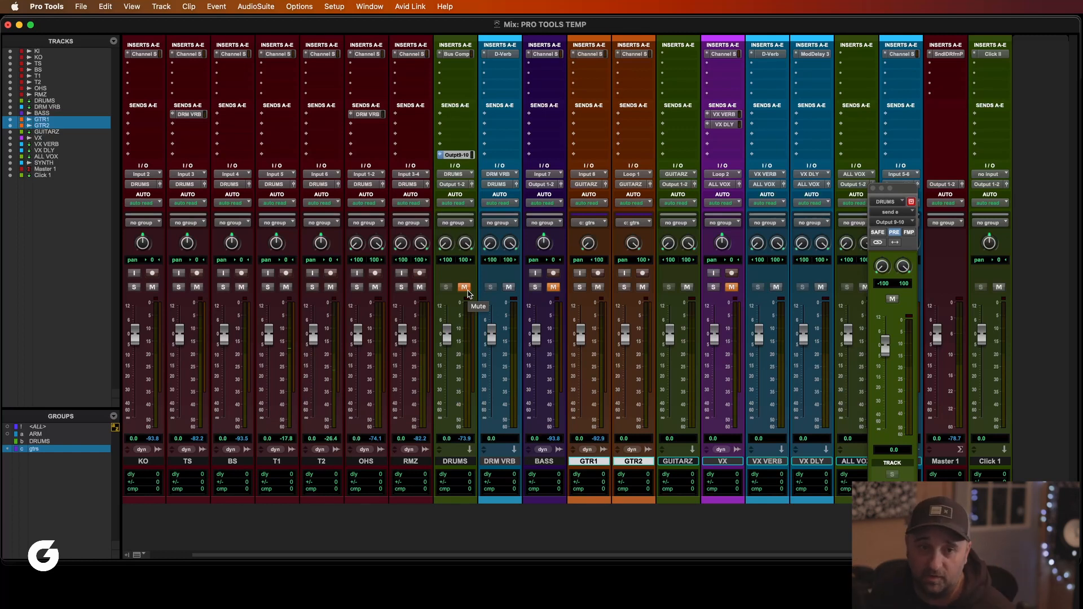
left_click(466, 289)
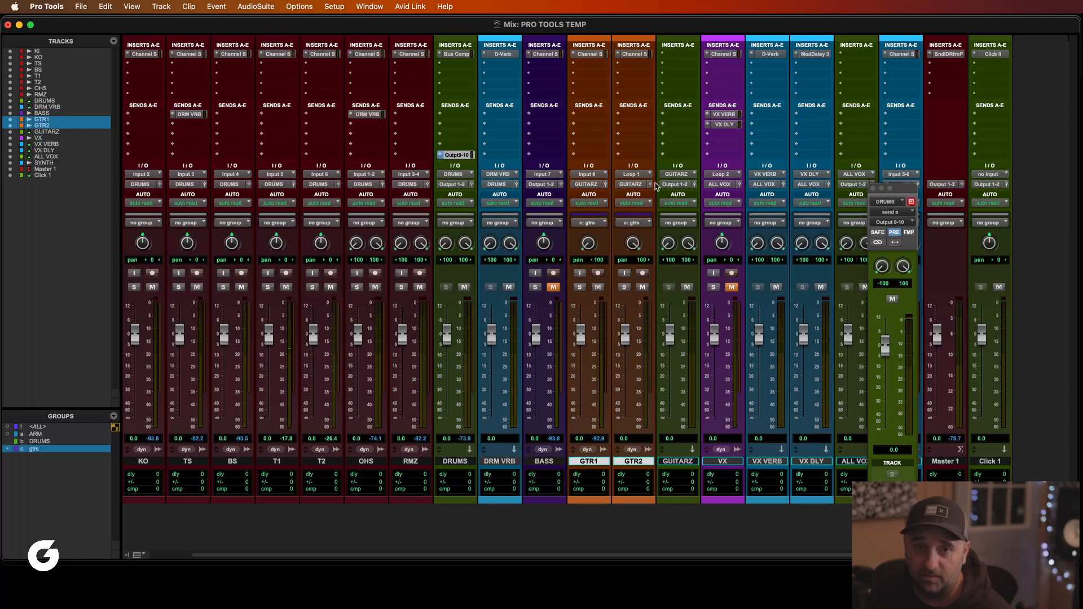
Add a pre-fader stereo send to Output 11-12 in slot E of the GUITARZ bus at 0.0 dB, and mute the bus.
left_click(669, 158)
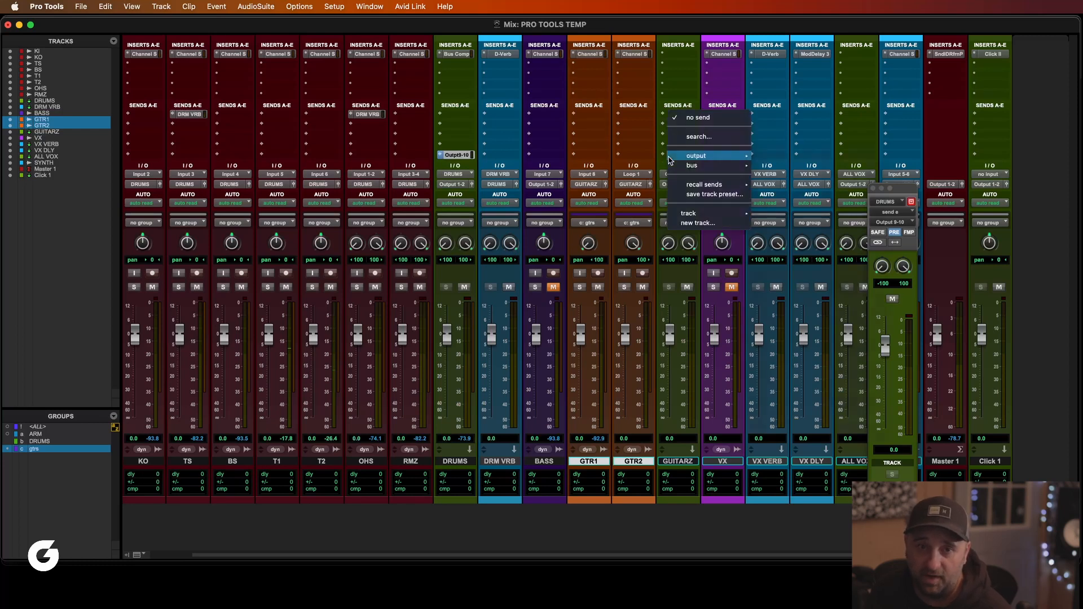
mouse_move(670, 160)
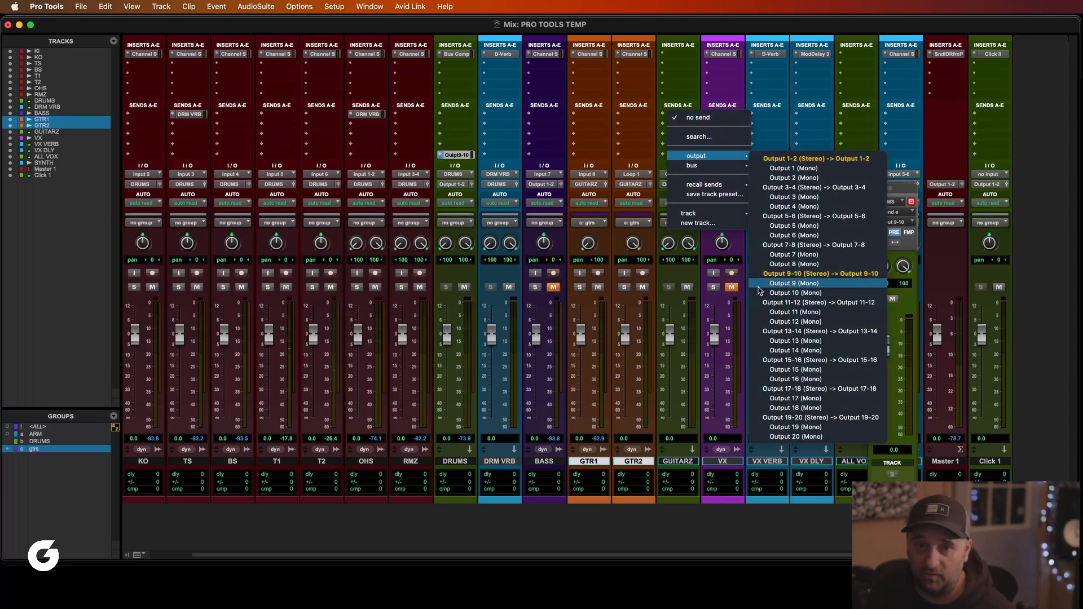
left_click(835, 302)
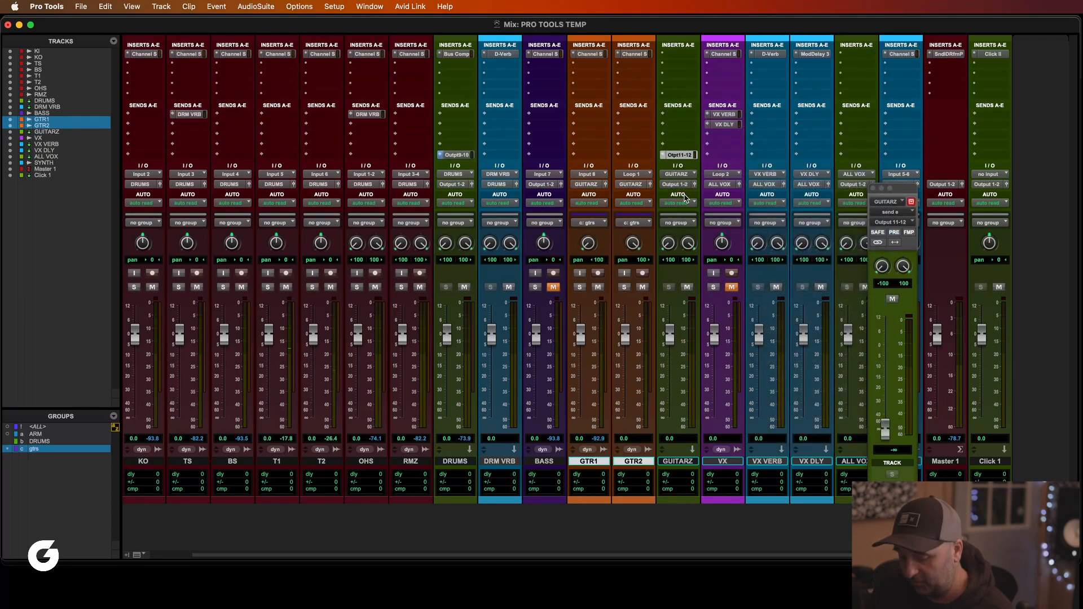
left_click(684, 156)
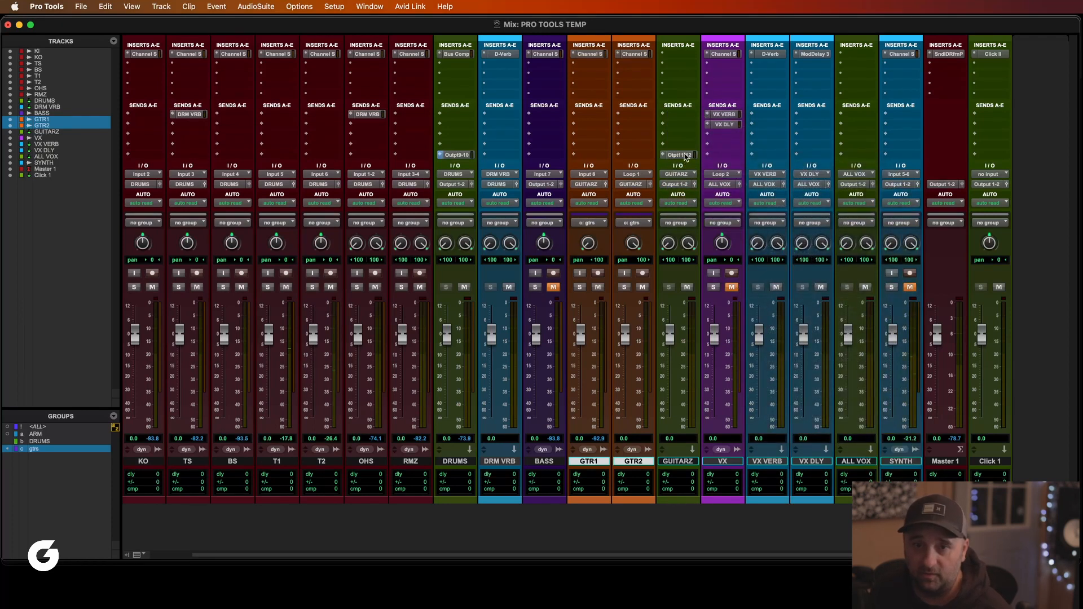
left_click(685, 156)
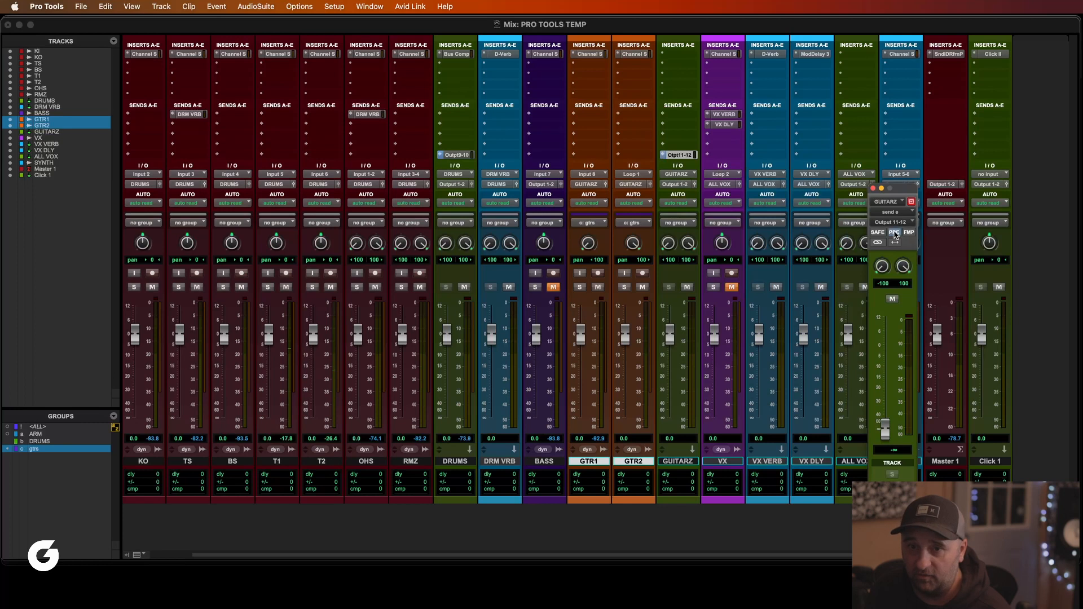
left_click(885, 428, "alt")
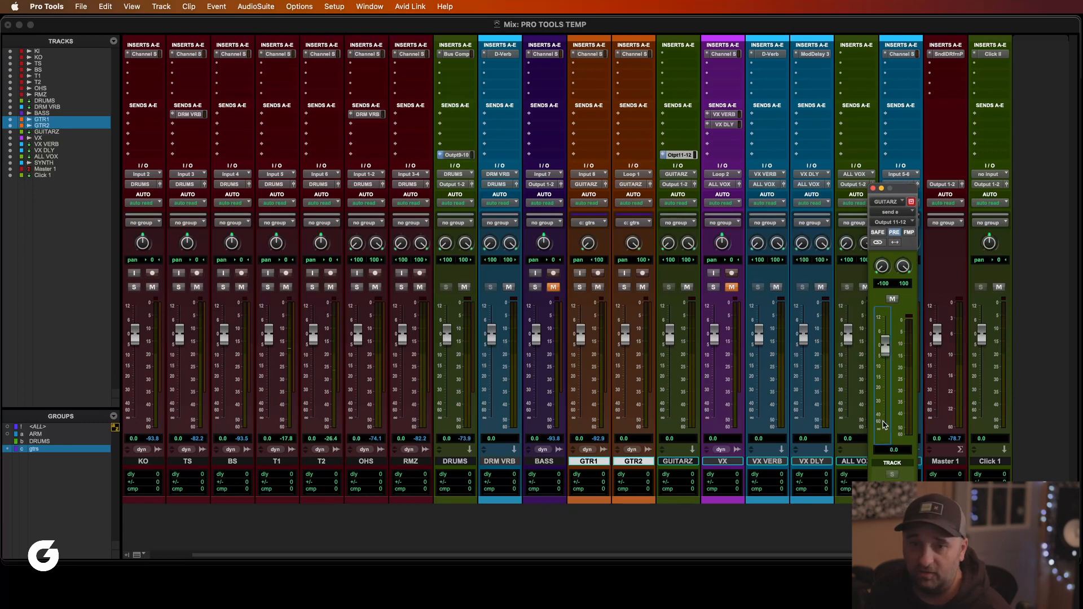
left_click(688, 288)
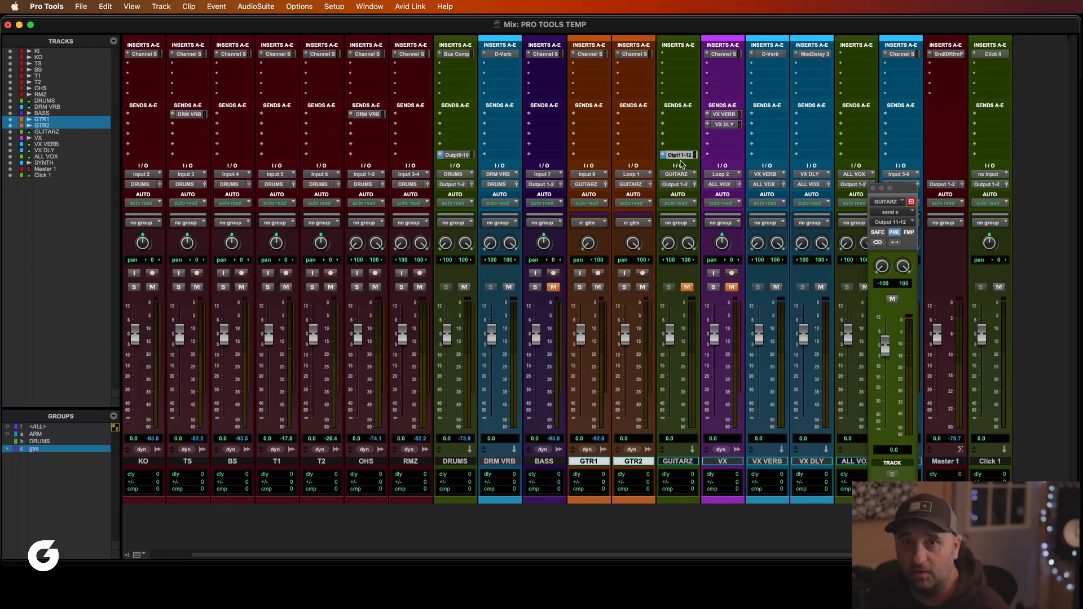
left_click(873, 189)
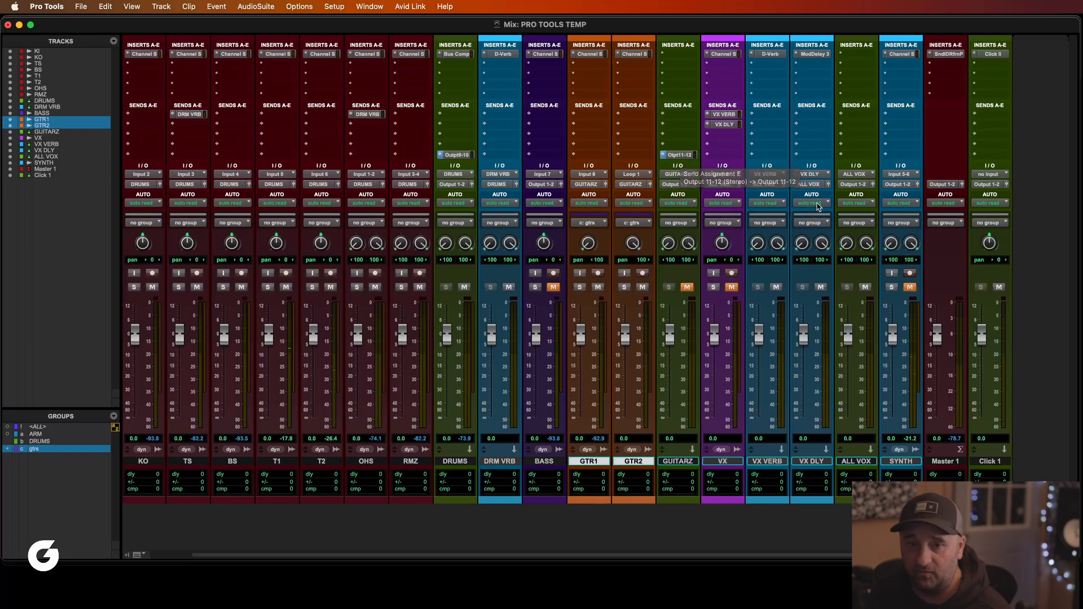
Add a stereo send to Output 13-14 in send slot E of the ALL VOX bus and set its level to 0.0 dB.
left_click(856, 152)
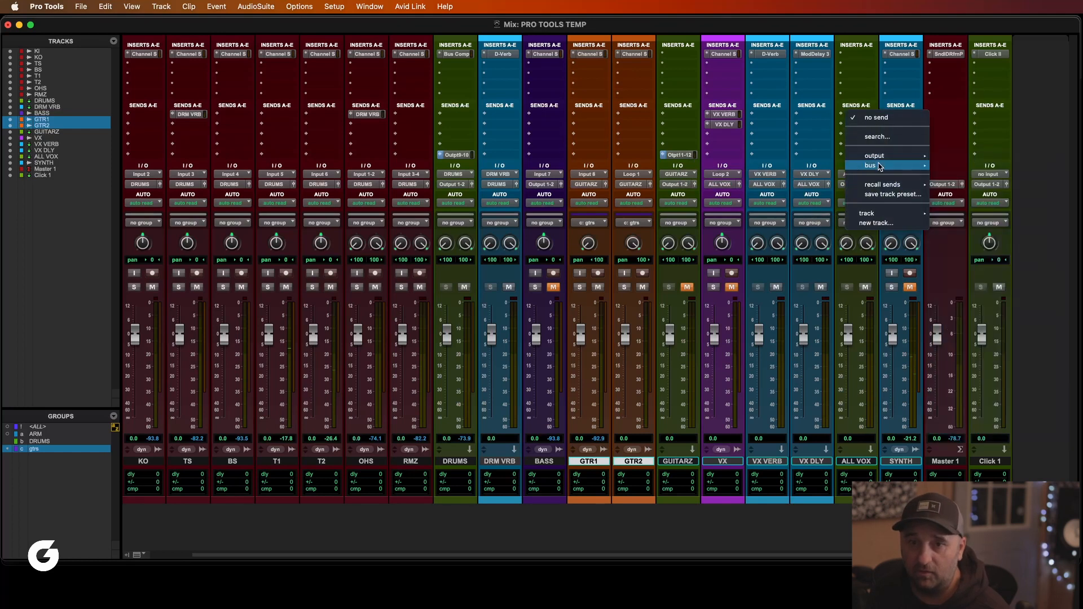
mouse_move(880, 158)
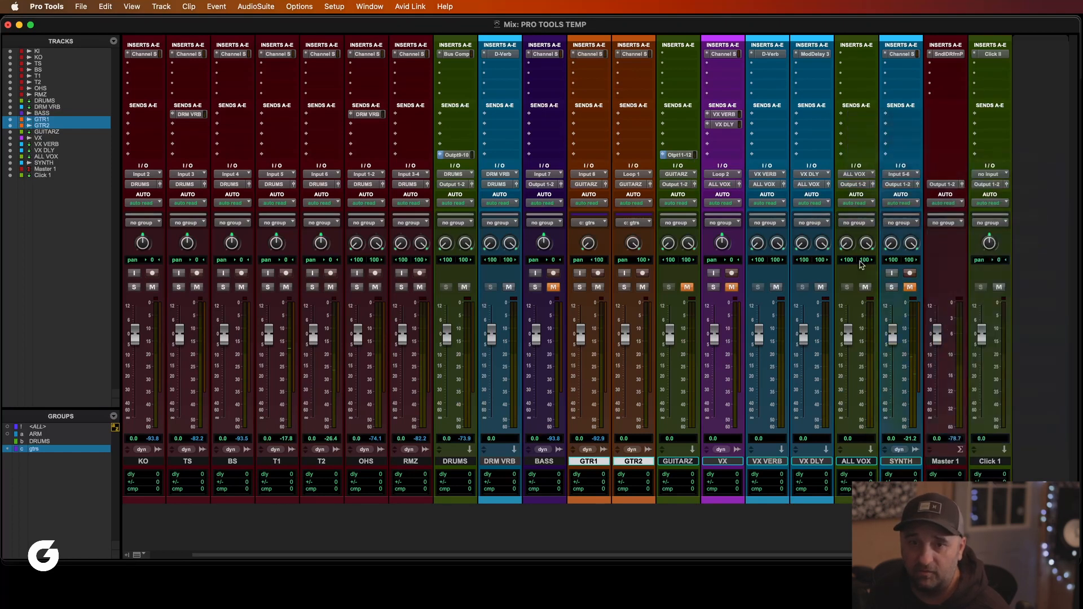
left_click(998, 332)
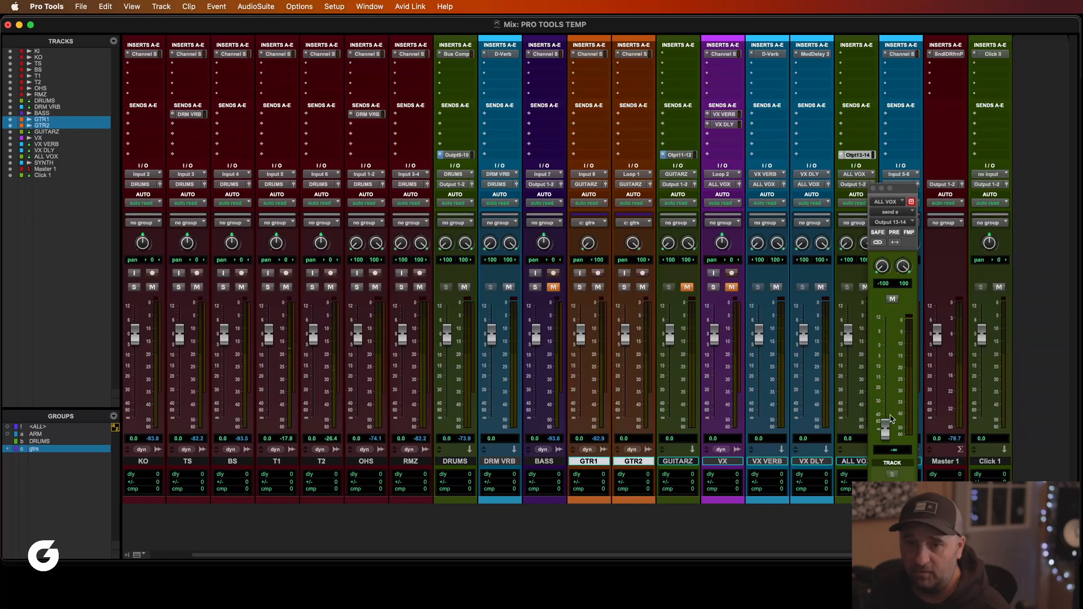
left_click(885, 429, "alt")
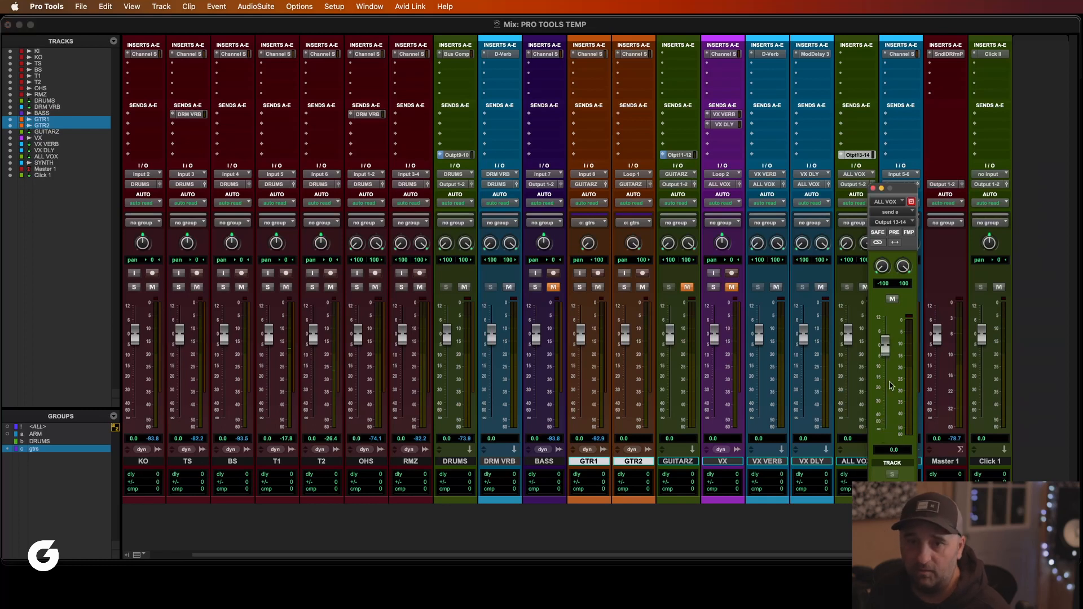
left_click(874, 189)
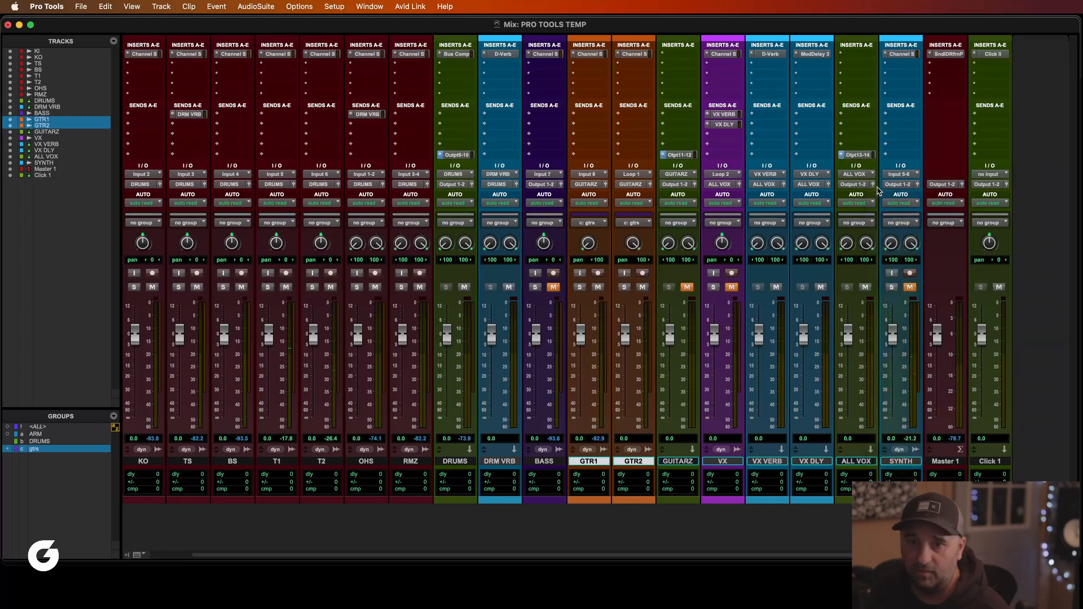
Add a pre-fader stereo send to Output 15-16 in slot E of the SYNTH track at 0.0 dB.
left_click(893, 154)
mouse_move(919, 156)
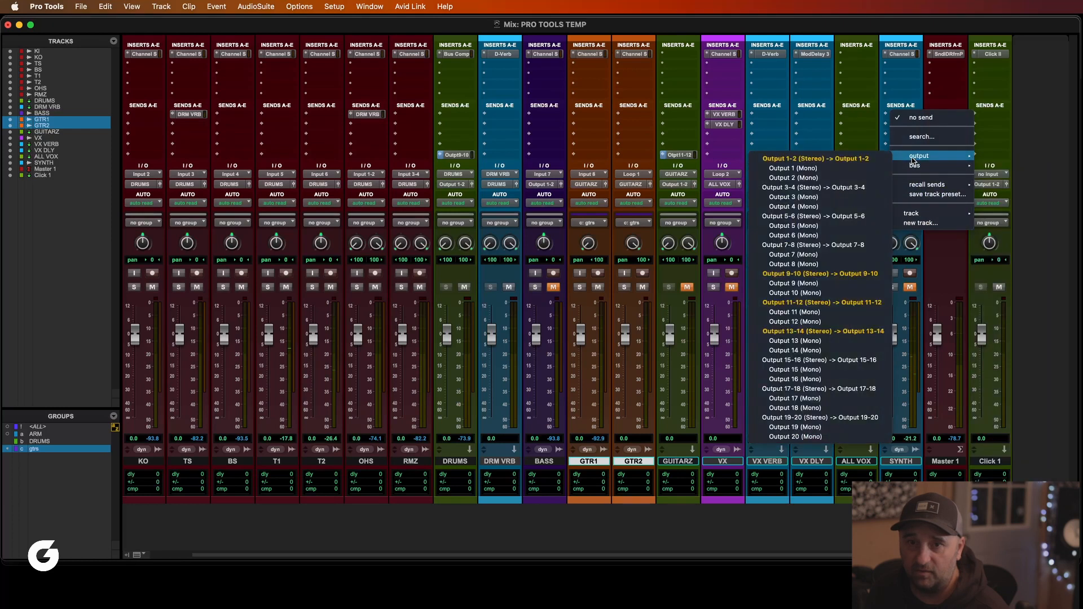
left_click(828, 360)
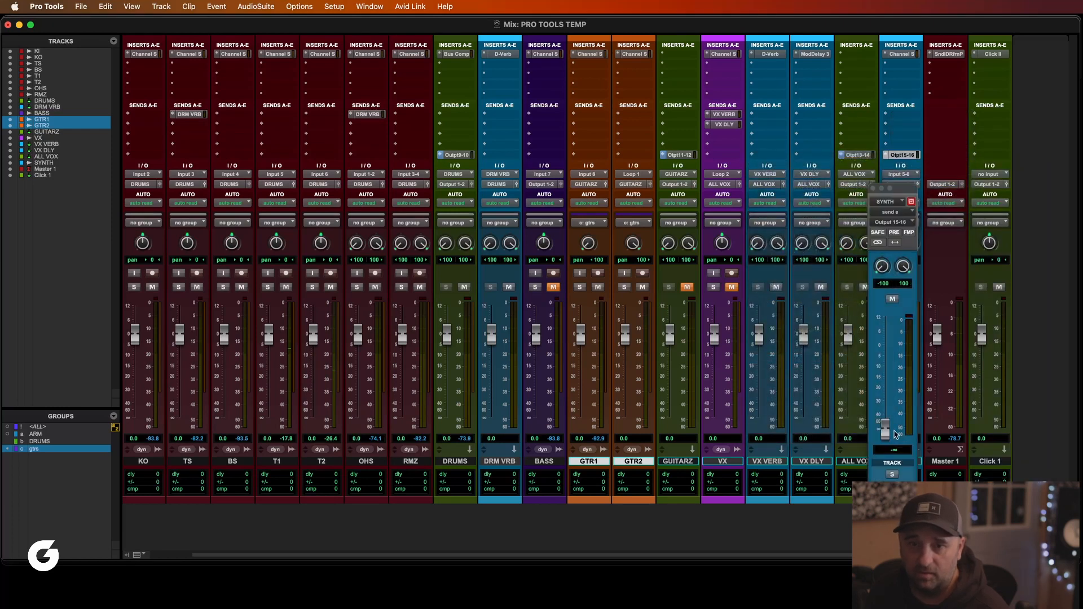
left_click(895, 232)
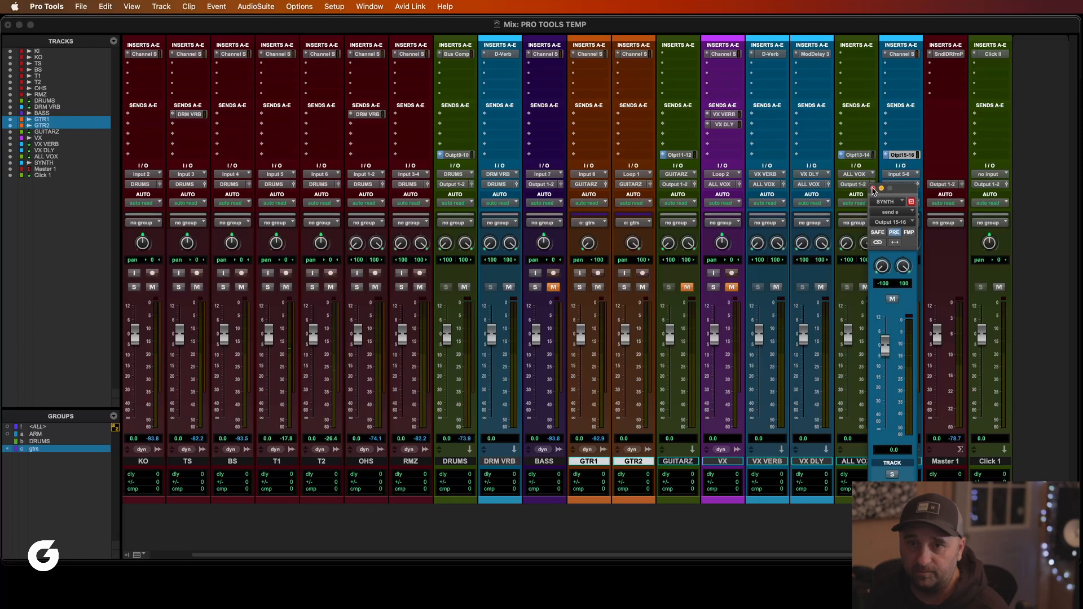
left_click(874, 188)
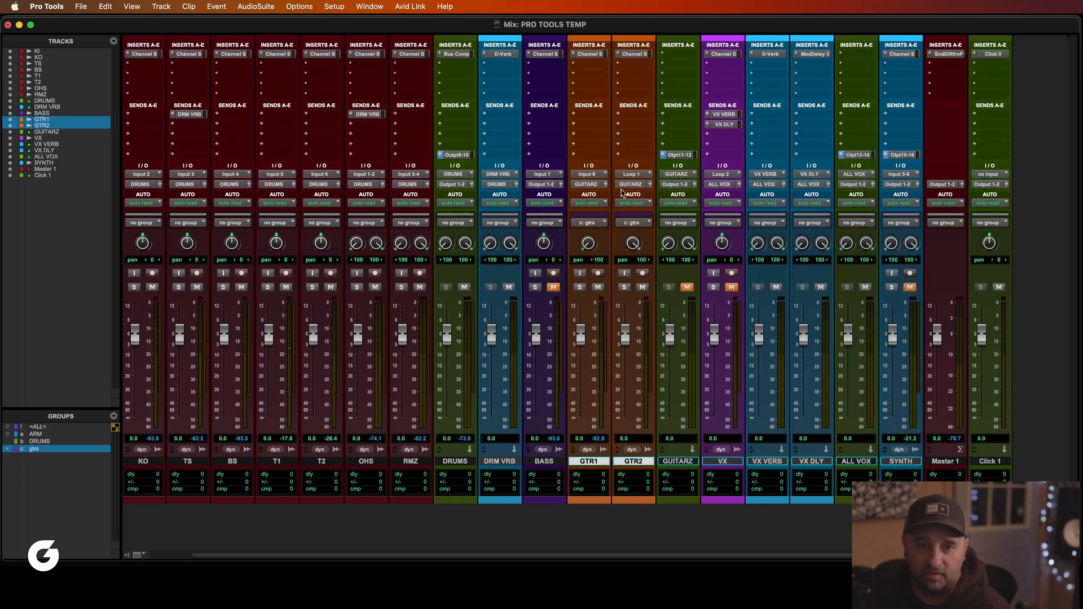
Add a pre-fader mono send to Output 17 in slot E of the BASS track at 0.0 dB.
left_click(546, 158)
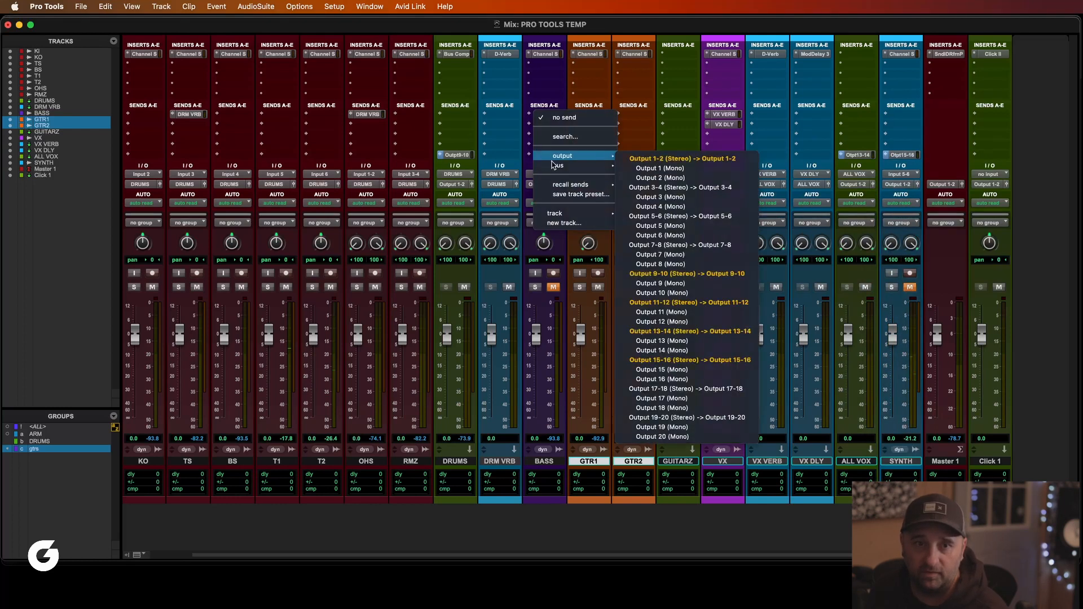
mouse_move(556, 166)
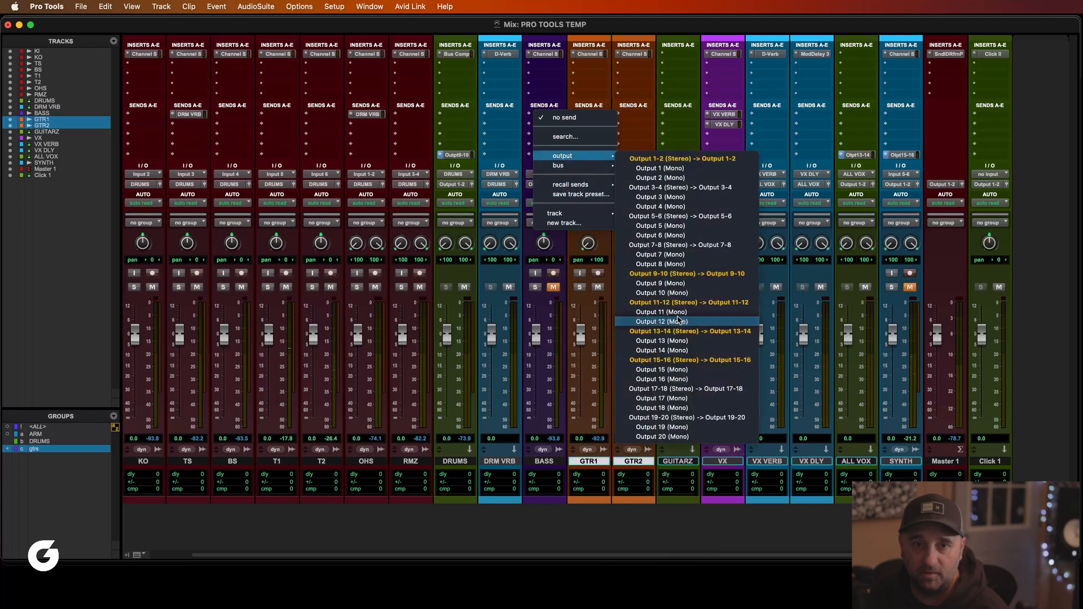
left_click(686, 398)
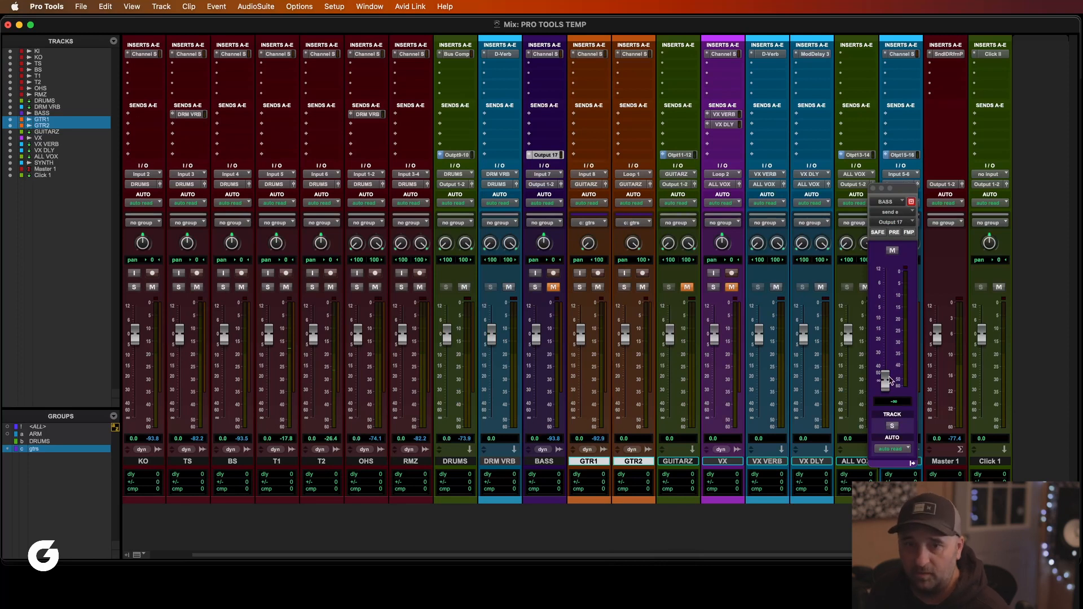
left_click(888, 380, "alt")
left_click(899, 236)
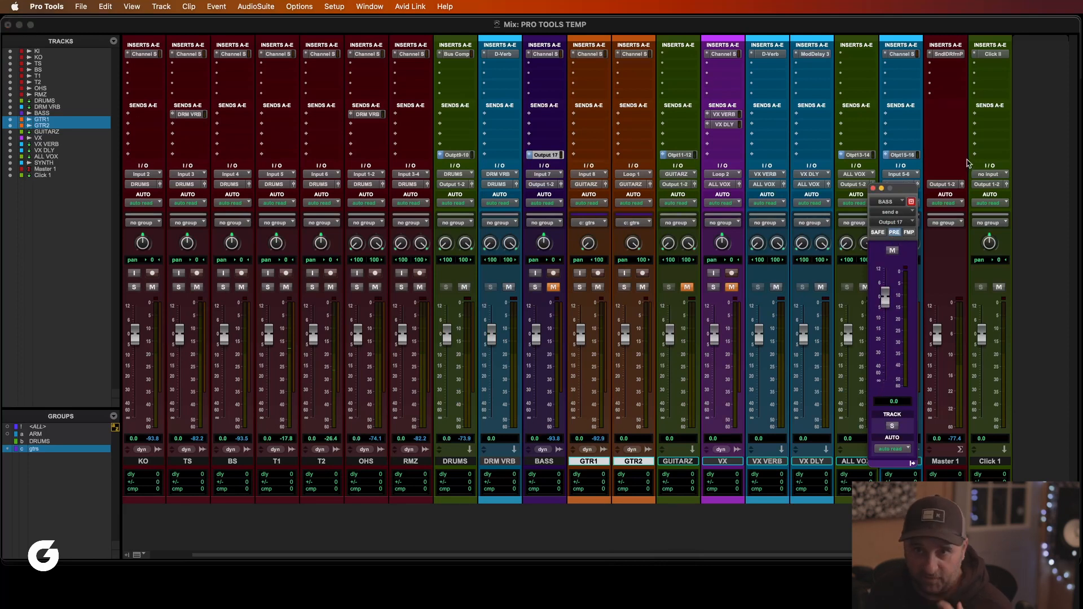
left_click(873, 189)
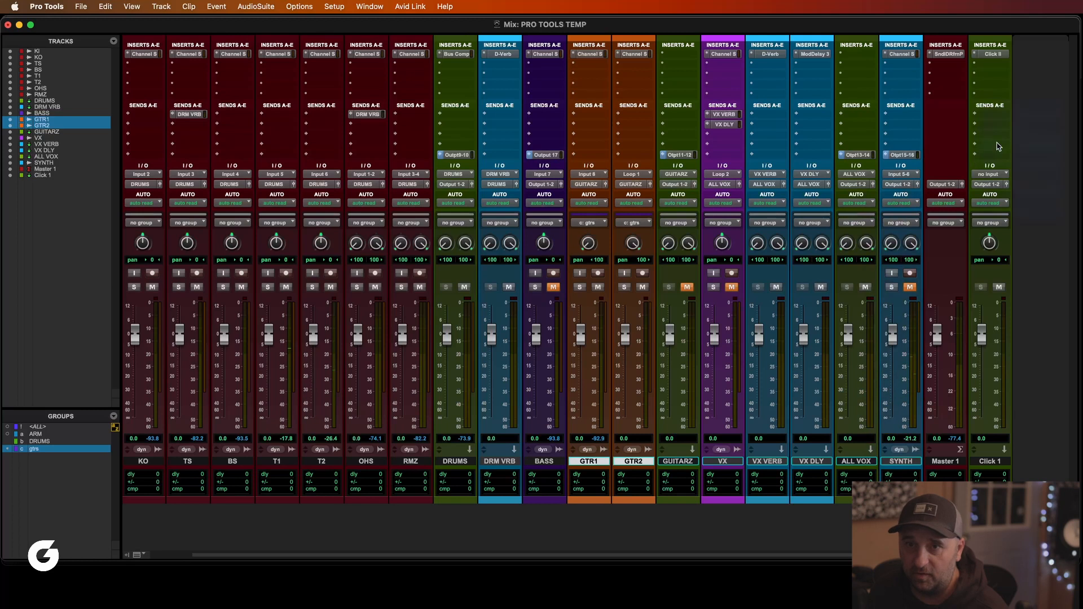
Add a pre-fader mono send to Output 18 in slot E of the Click 1 track at 0.0 dB, and mute the track.
left_click(975, 114)
left_click(1061, 86)
left_click(975, 114)
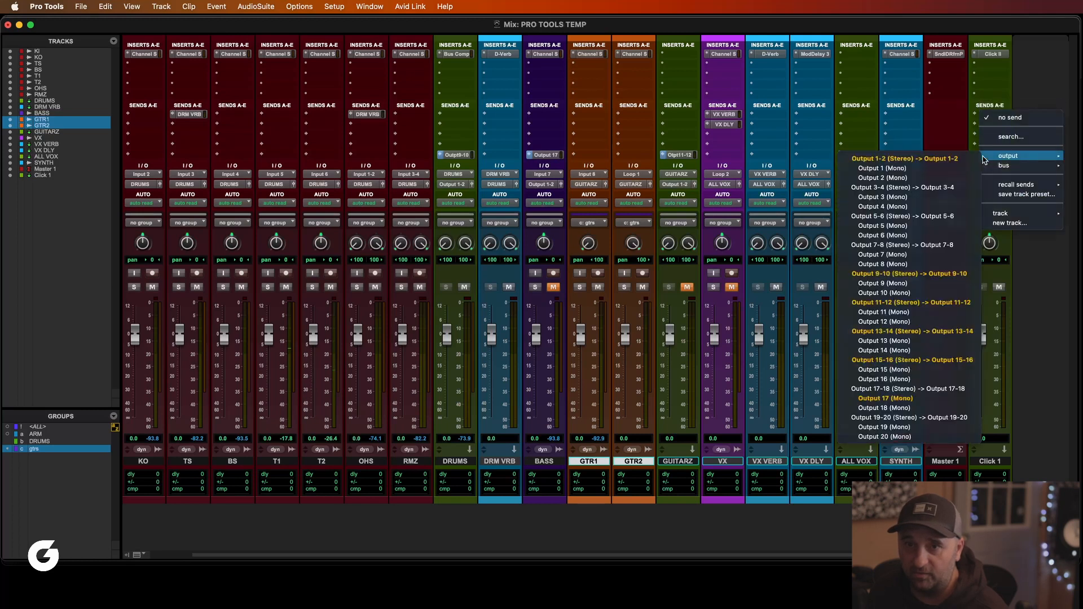
mouse_move(1004, 166)
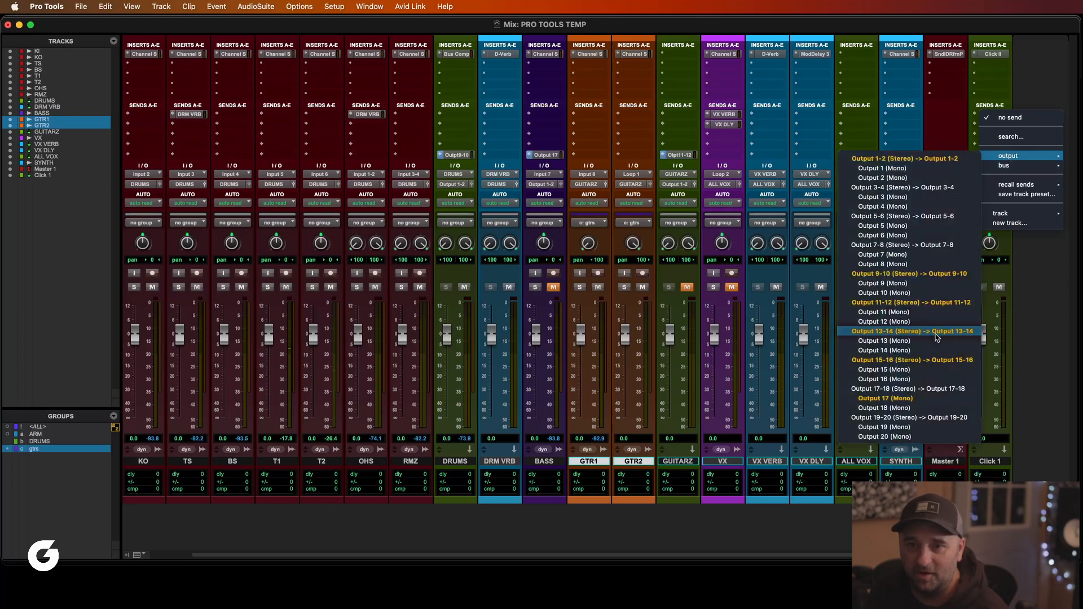
left_click(915, 408)
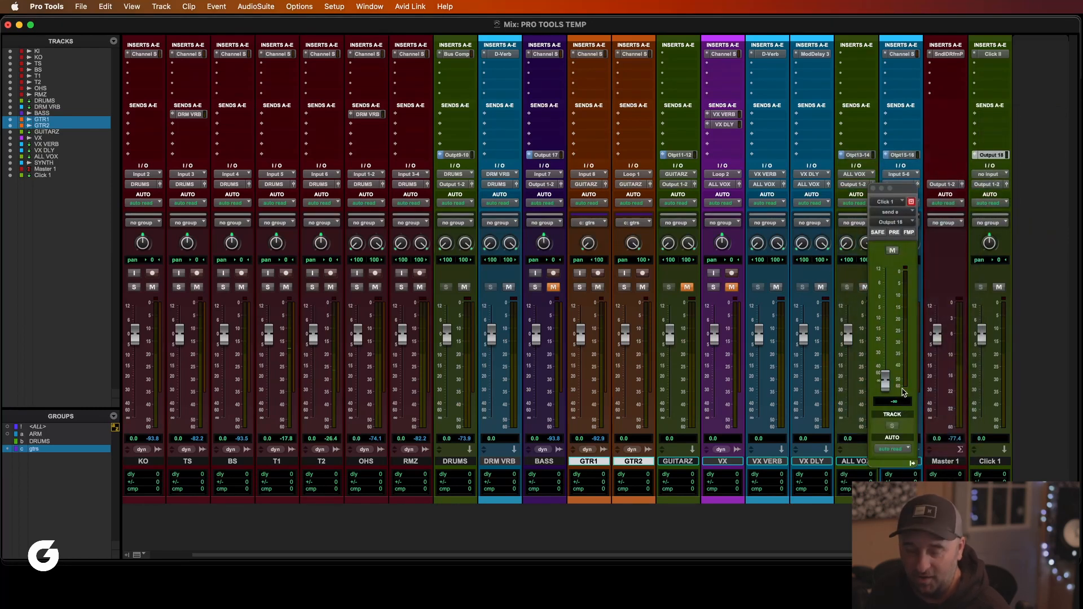
left_click(895, 385)
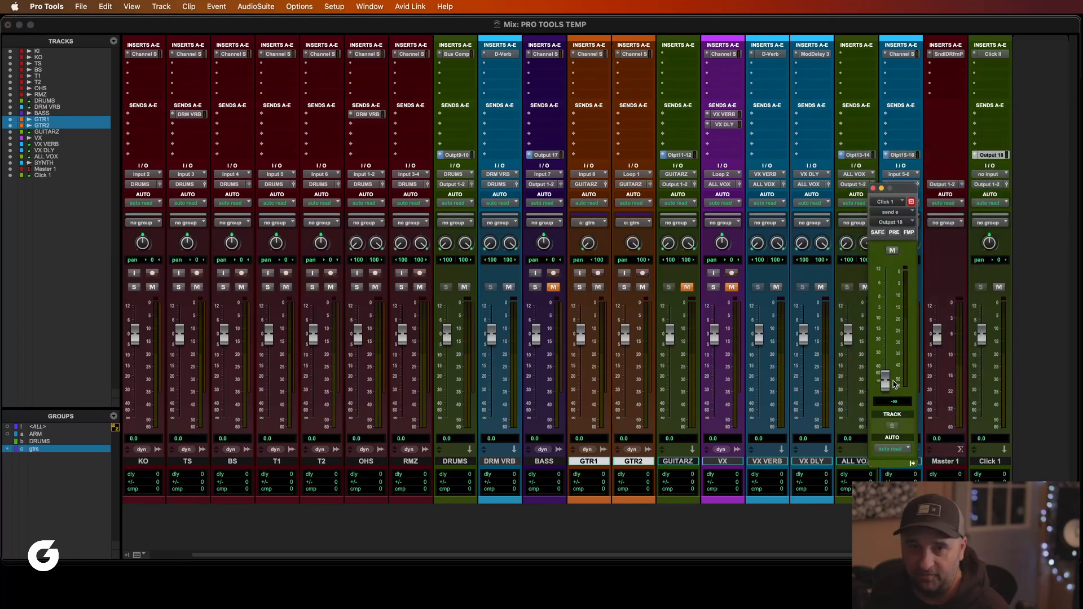
left_click(885, 379, "alt")
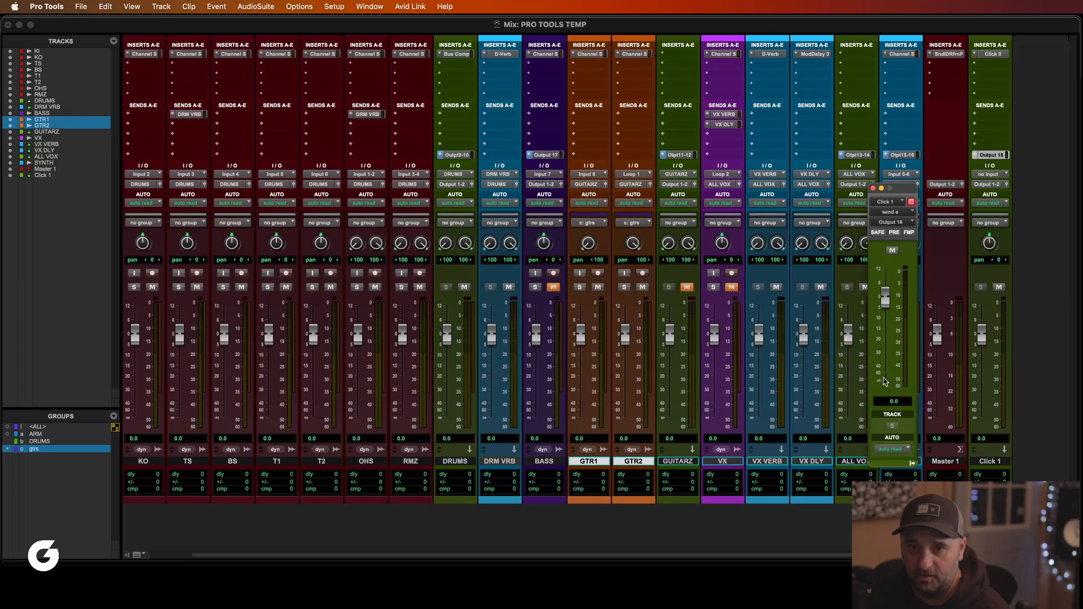
left_click(895, 232)
left_click(1003, 288)
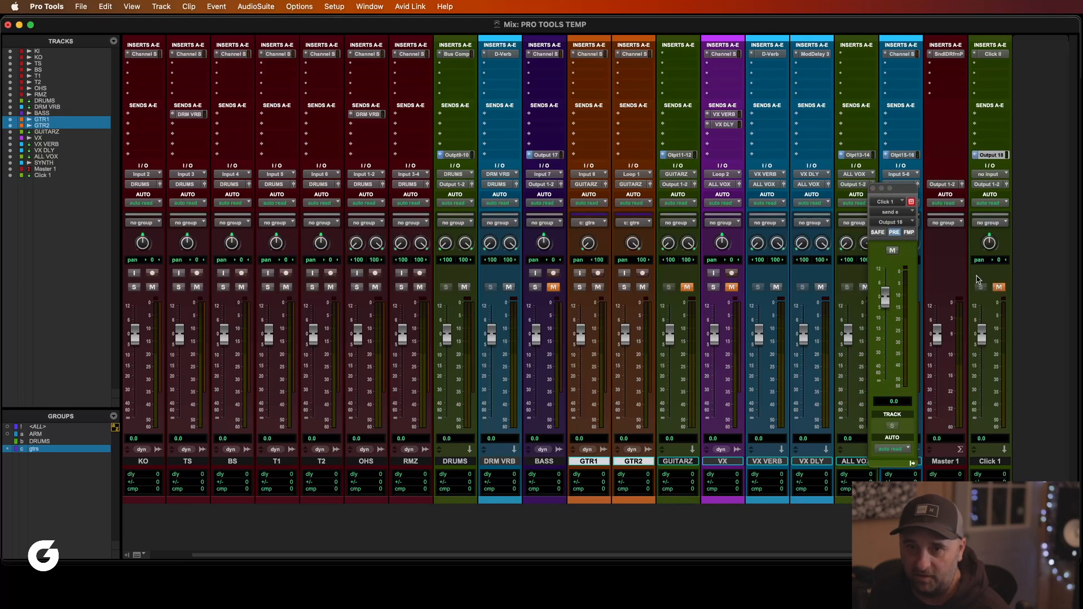
left_click(874, 188)
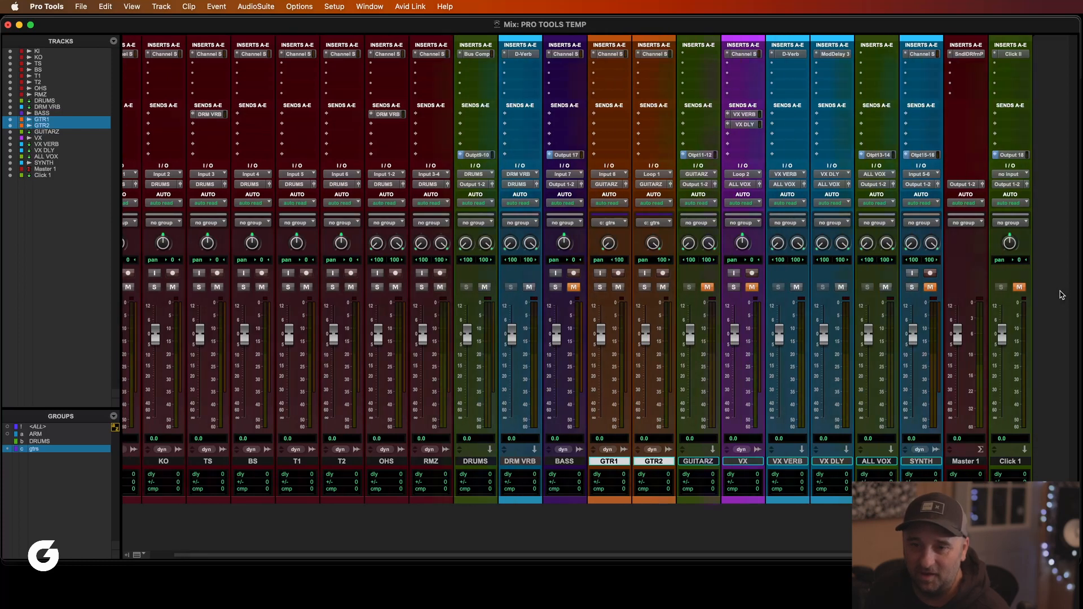
Create one new mono Aux Input track directly after the Click 1 track.
left_click(986, 463)
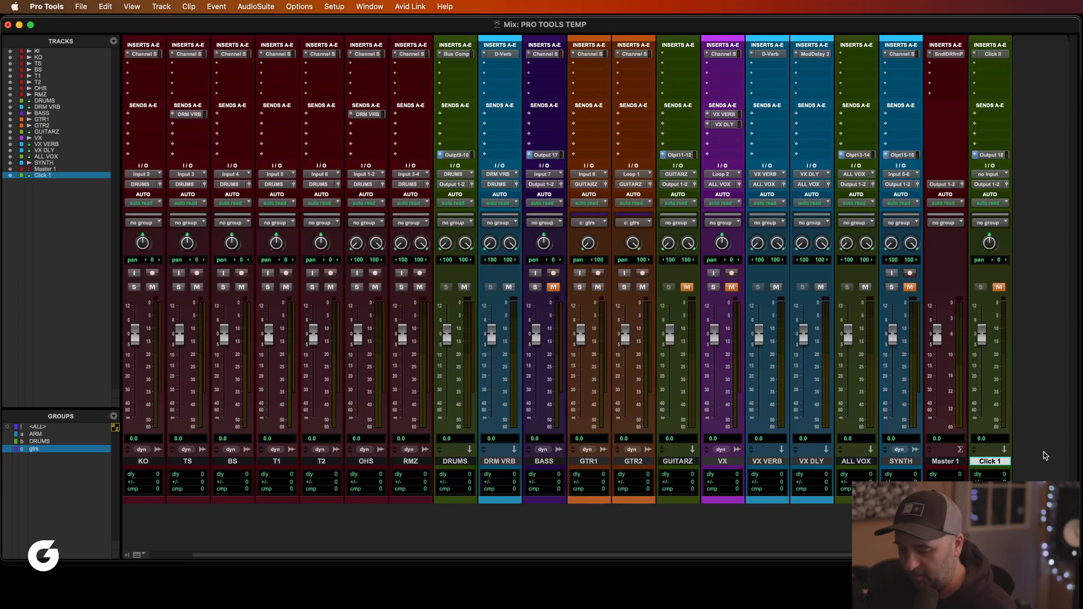
key("super+shift+n")
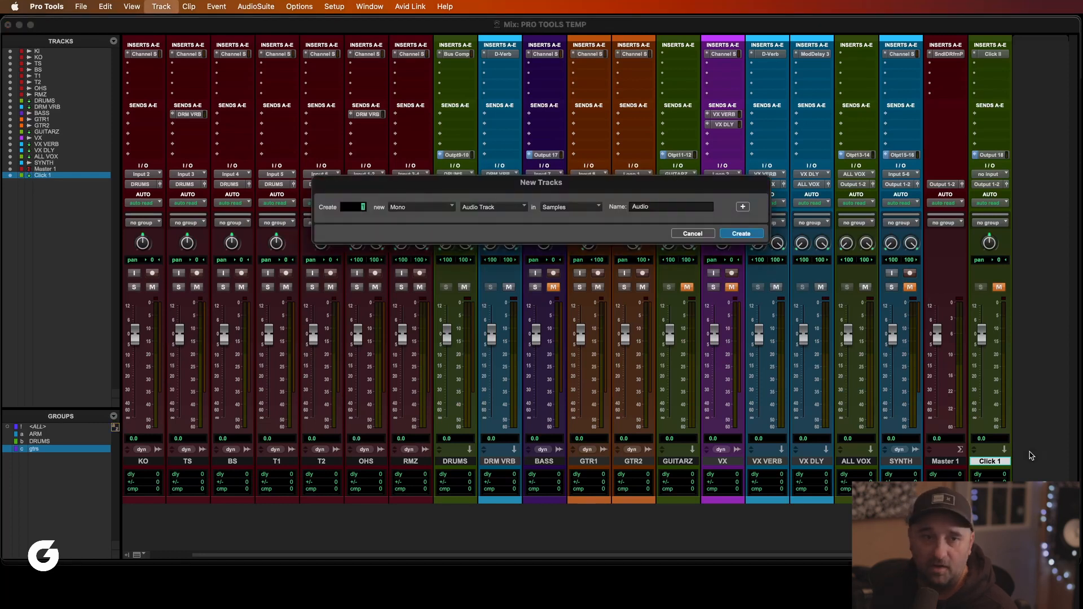
left_click(506, 216)
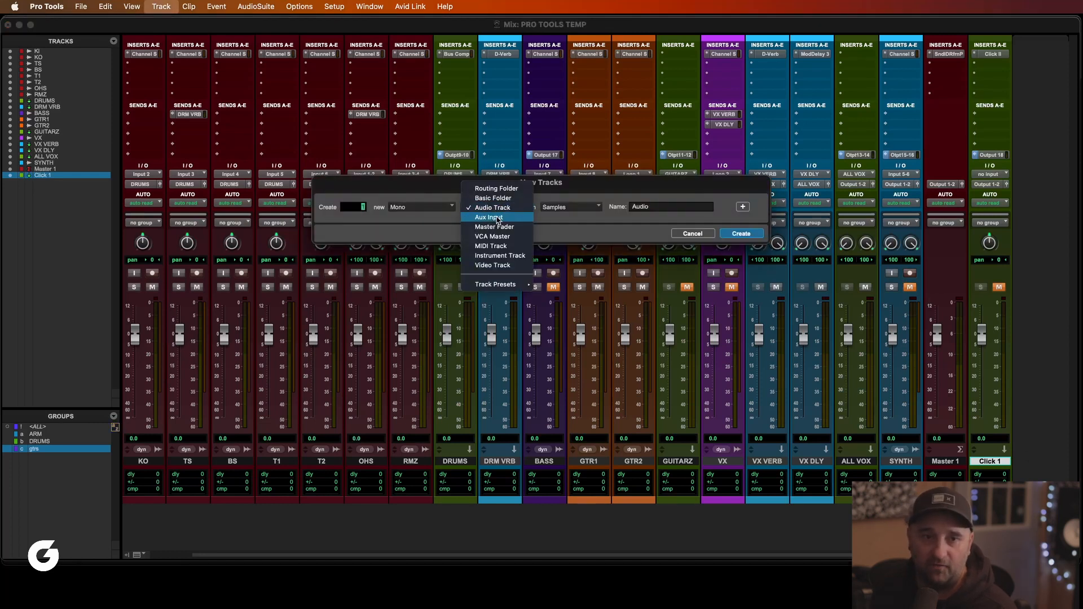
left_click(497, 219)
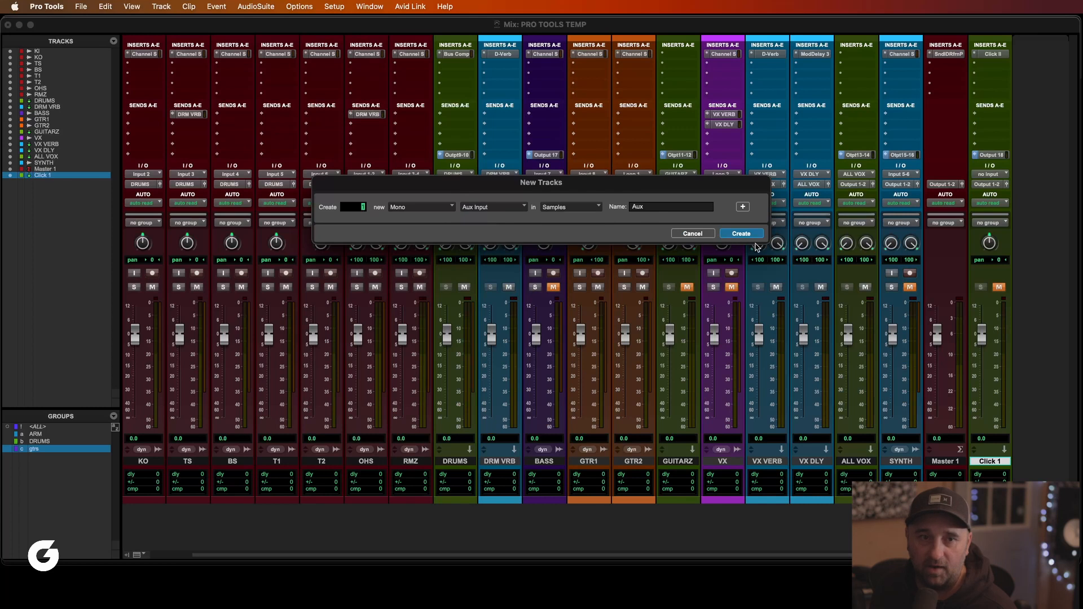
left_click(741, 234)
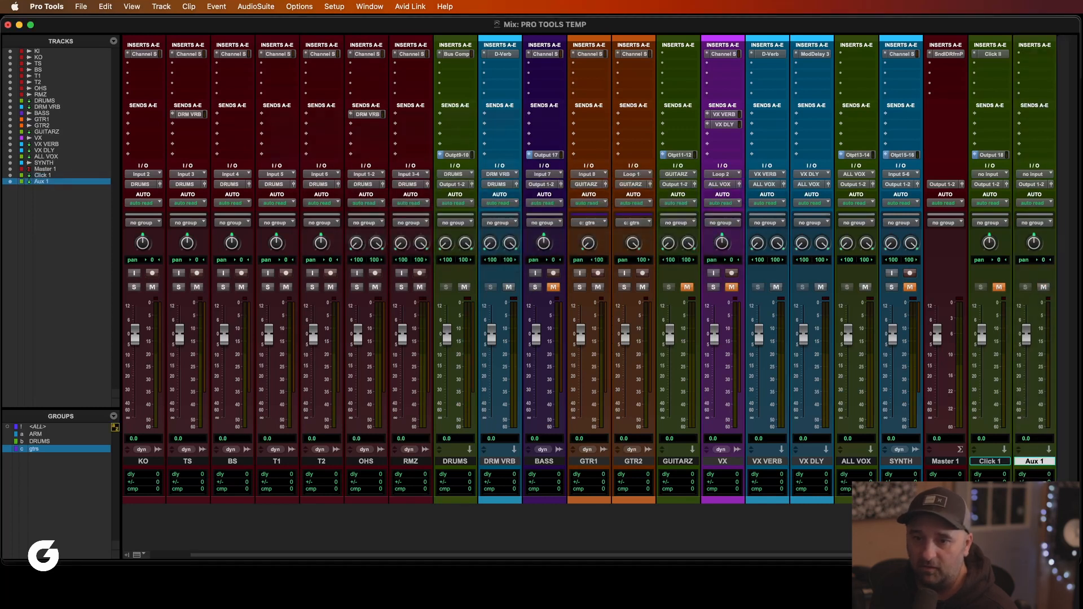
Color the new aux track yellow in the Color Palette.
double_click(1035, 500)
left_click(414, 146)
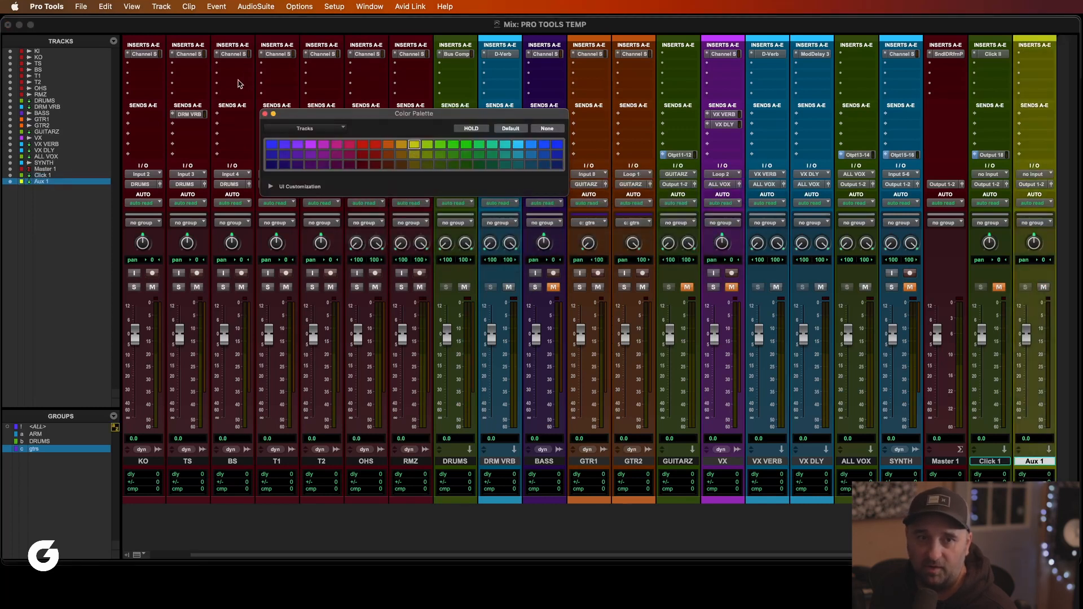
left_click(265, 114)
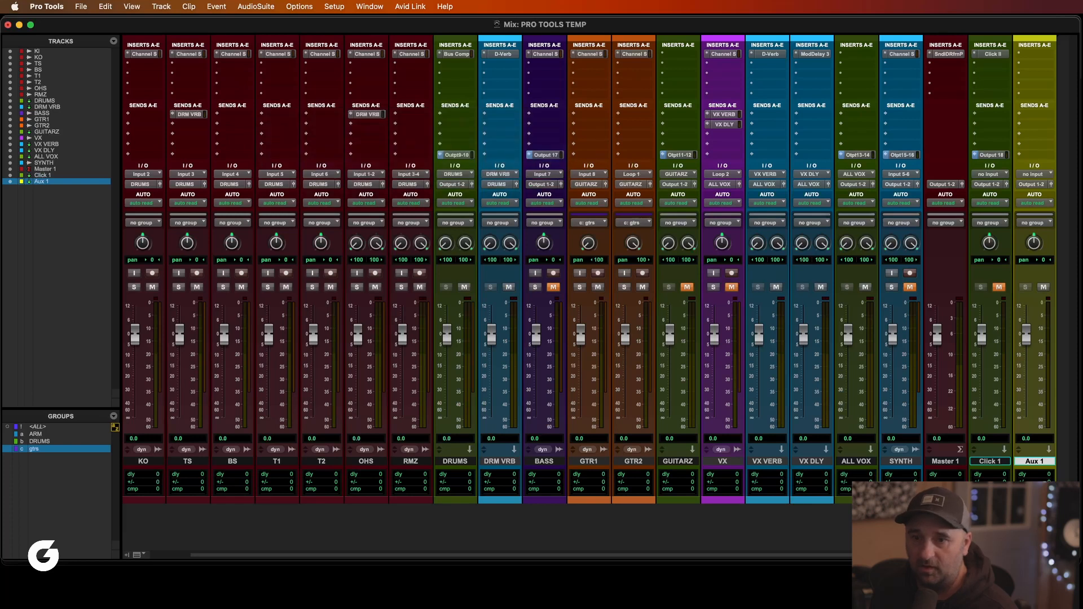
Rename the yellow aux track as tb.
double_click(1040, 466)
type("tb")
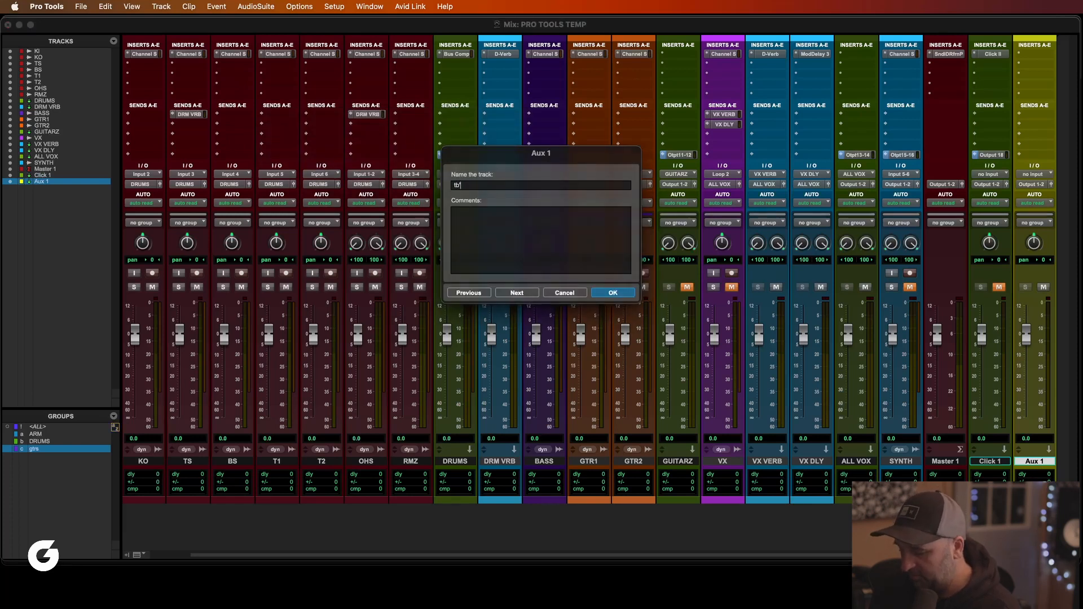
type("'")
key("Return")
double_click(1041, 464)
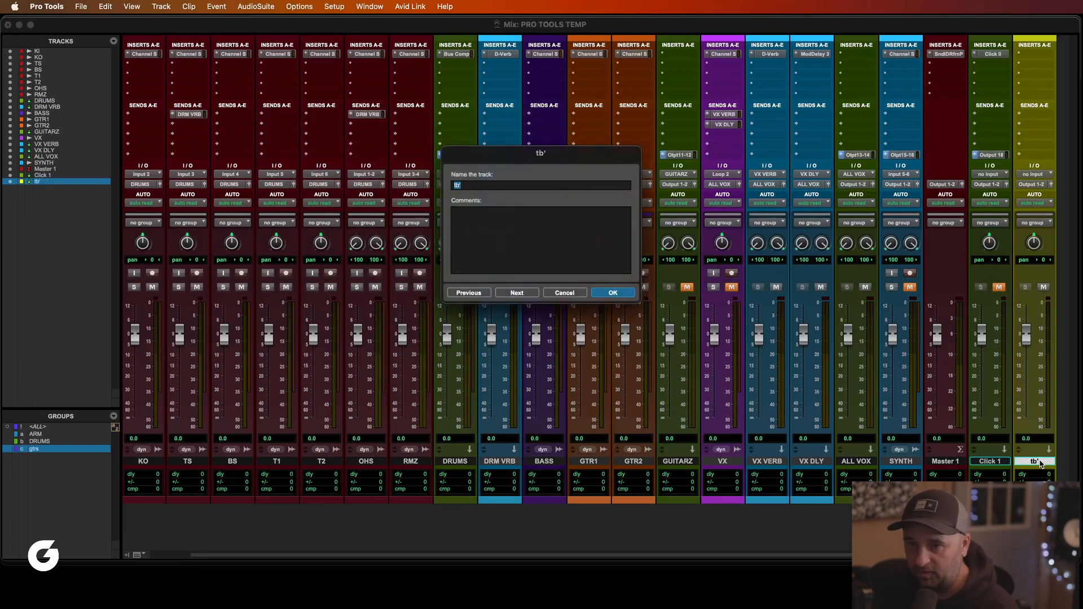
type("tb")
key("Return")
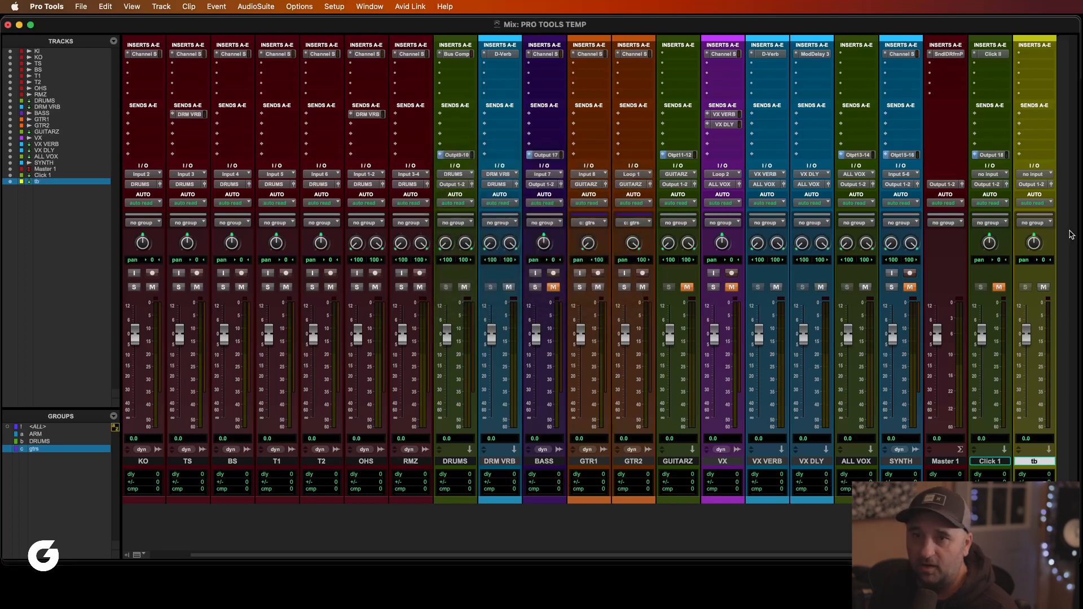
Add a pre-fader mono send to Output 19 in slot E of the tb track at 0.0 dB, and mute the track.
left_click(1026, 156)
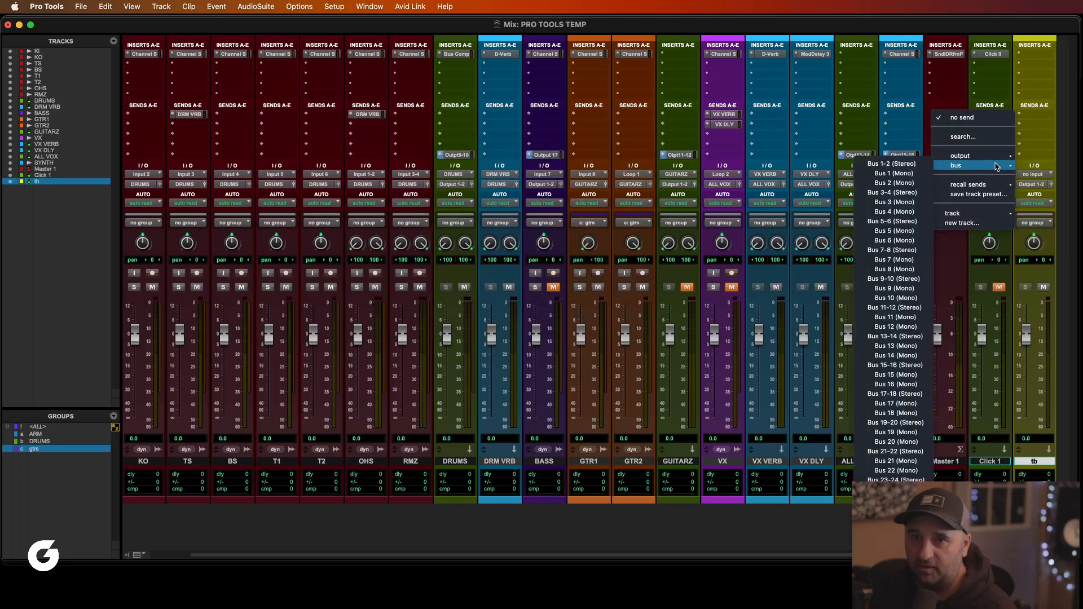
mouse_move(996, 162)
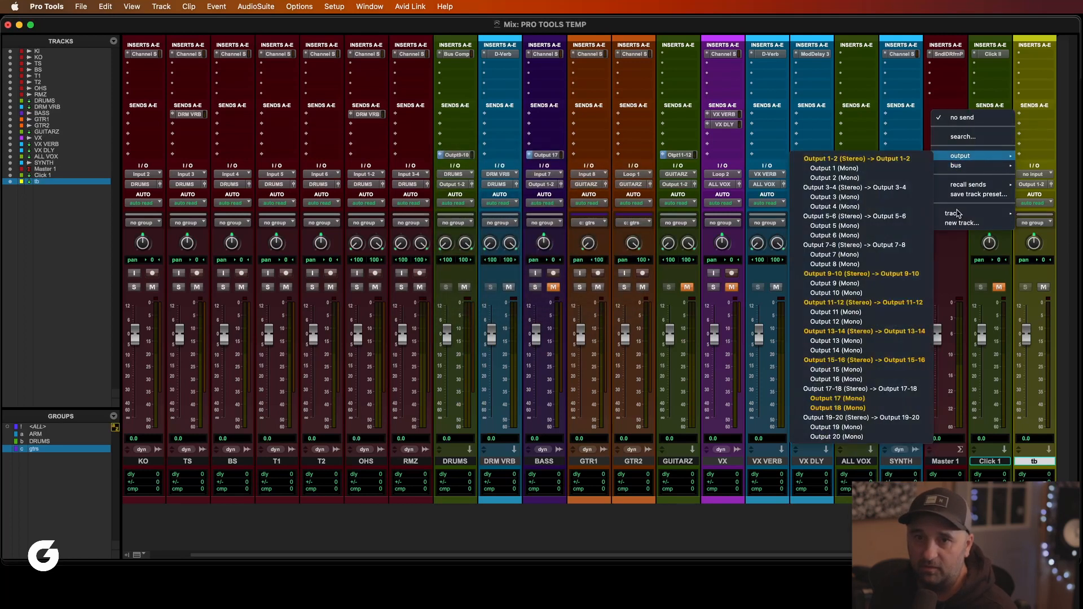
left_click(886, 427)
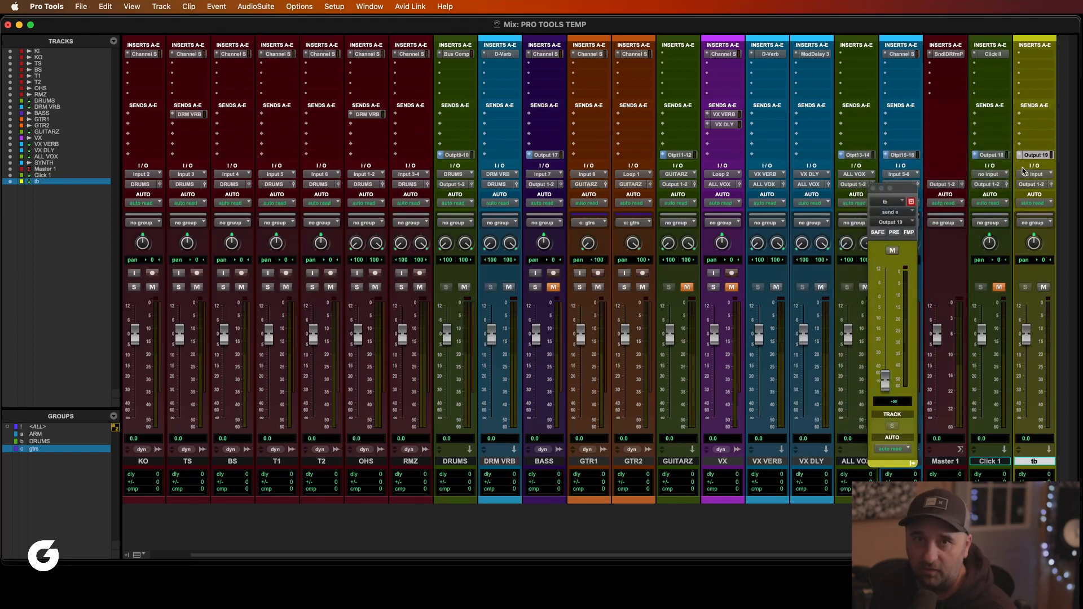
left_click(887, 381, "alt")
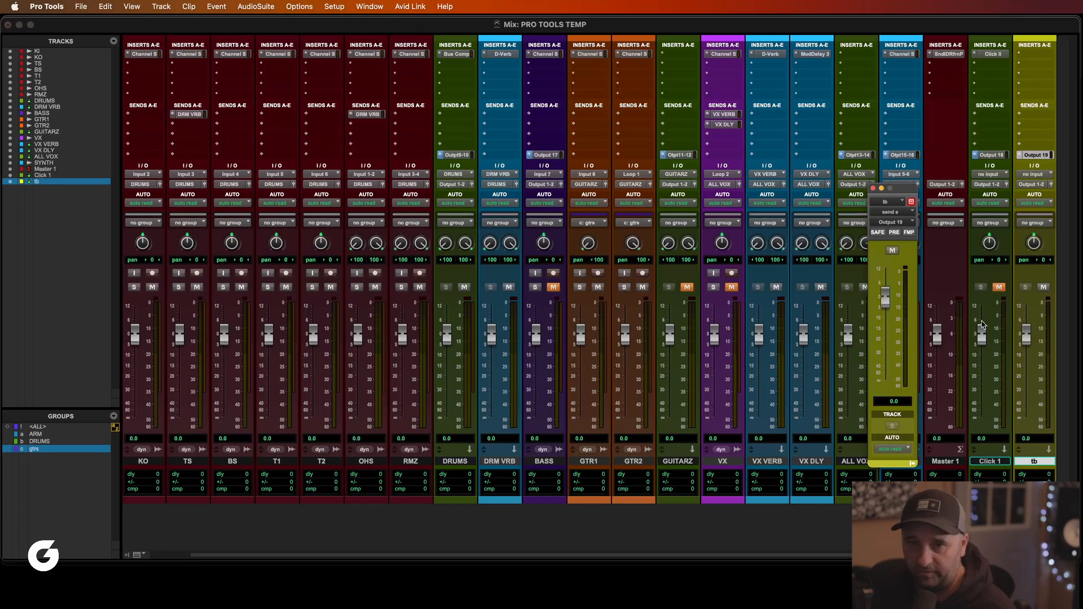
left_click(1043, 287)
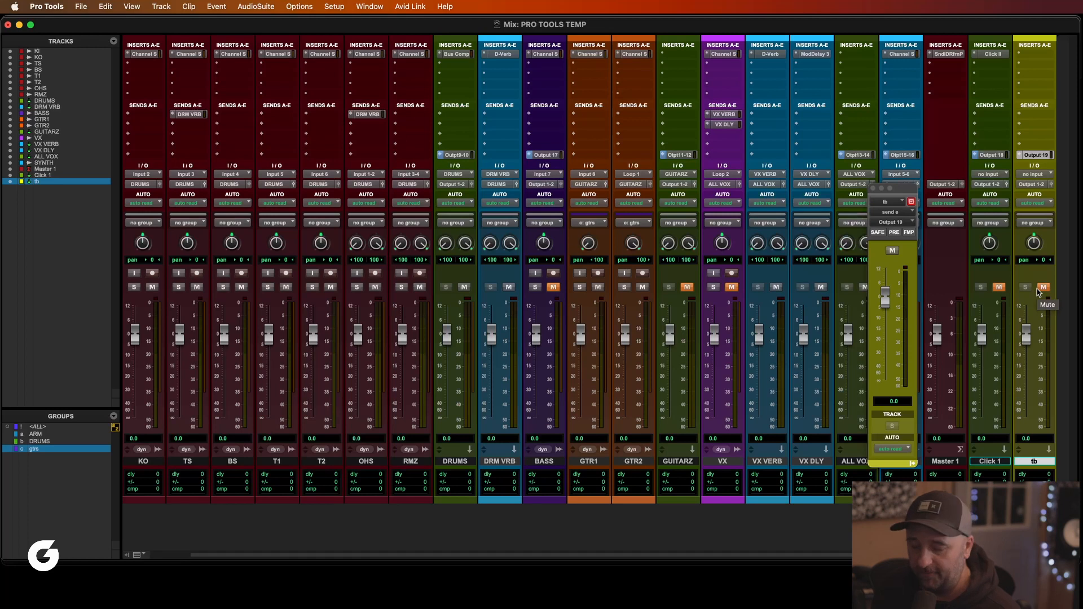
left_click(896, 233)
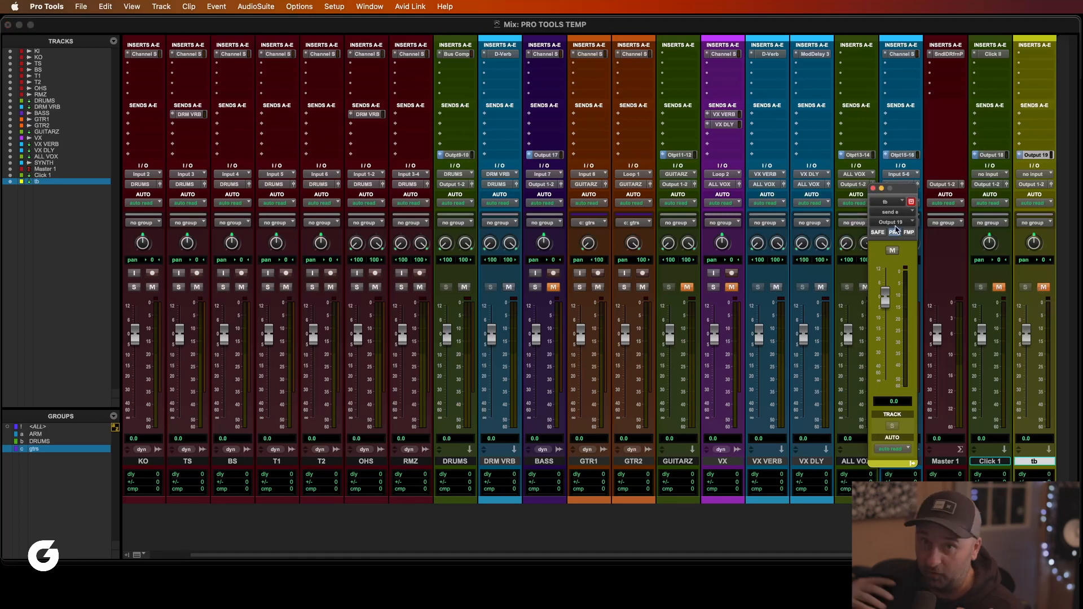
left_click(875, 191)
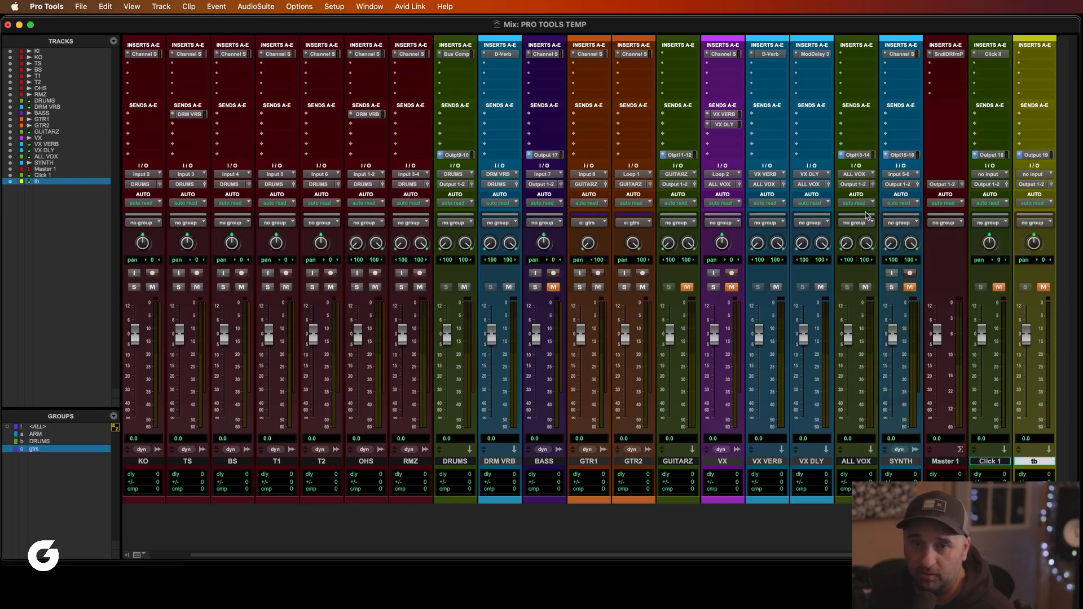
Insert the mono Purple Audio MC 77 dynamics plug-in in insert slot B of the VX track.
scroll(869, 258, "left", 2)
scroll(869, 258, "right", 2)
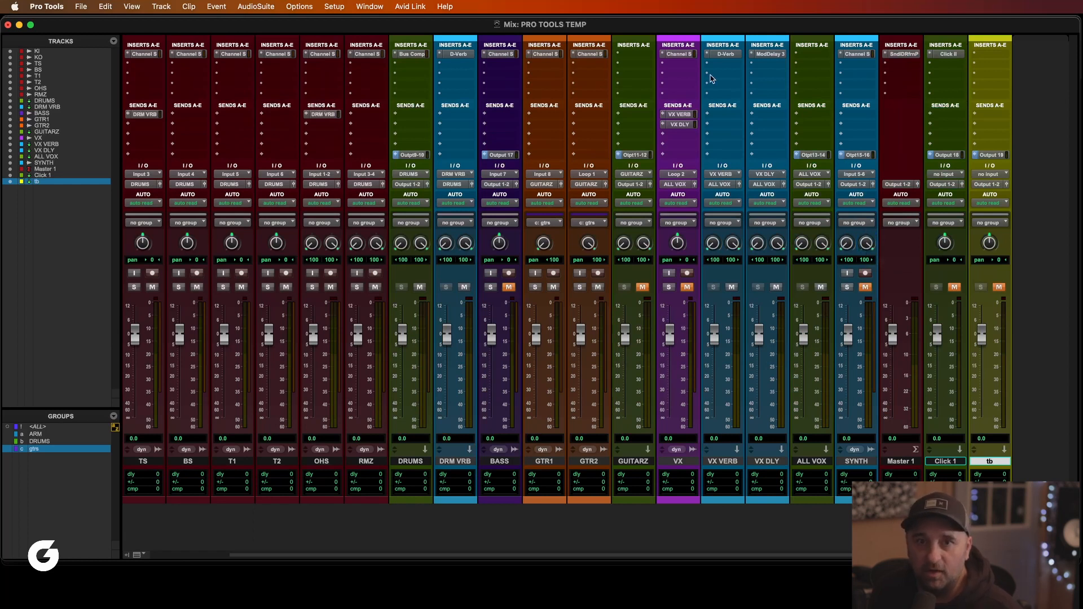
left_click(682, 66)
mouse_move(684, 66)
mouse_move(818, 78)
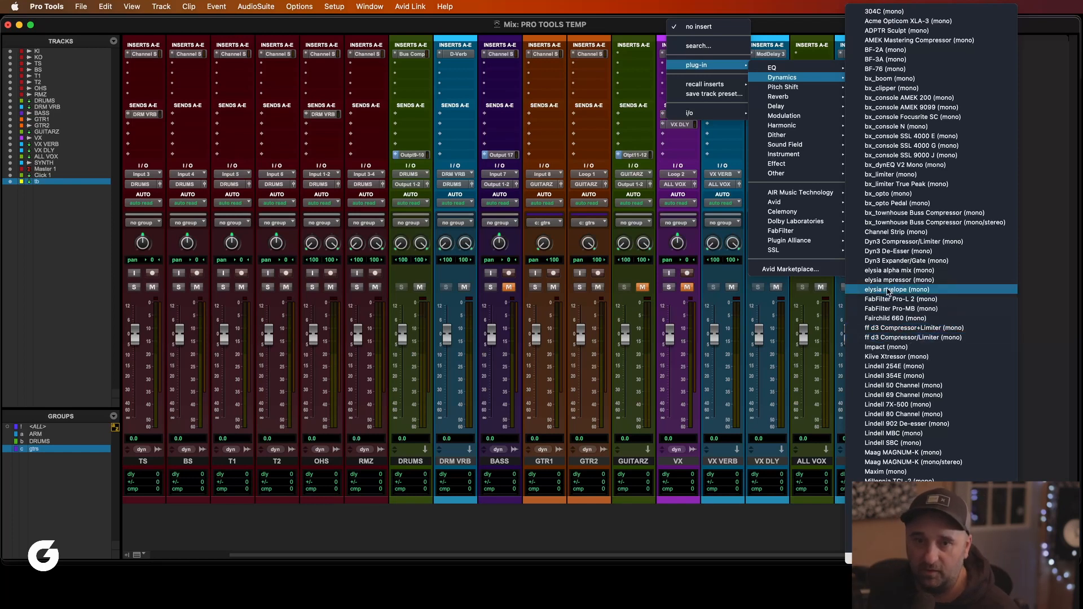
mouse_move(813, 81)
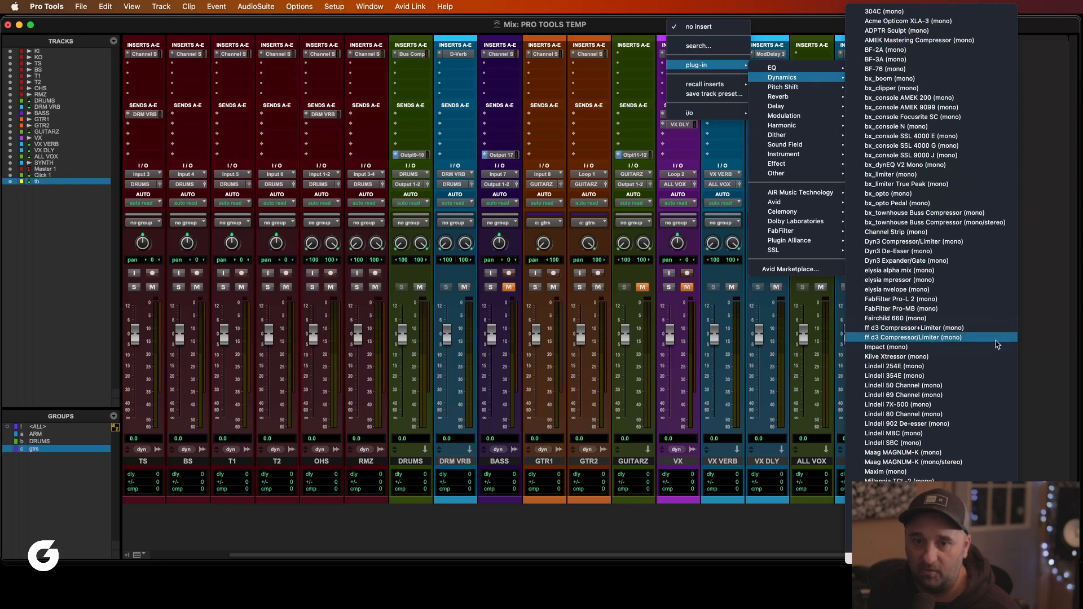
scroll(985, 350, "down", 5)
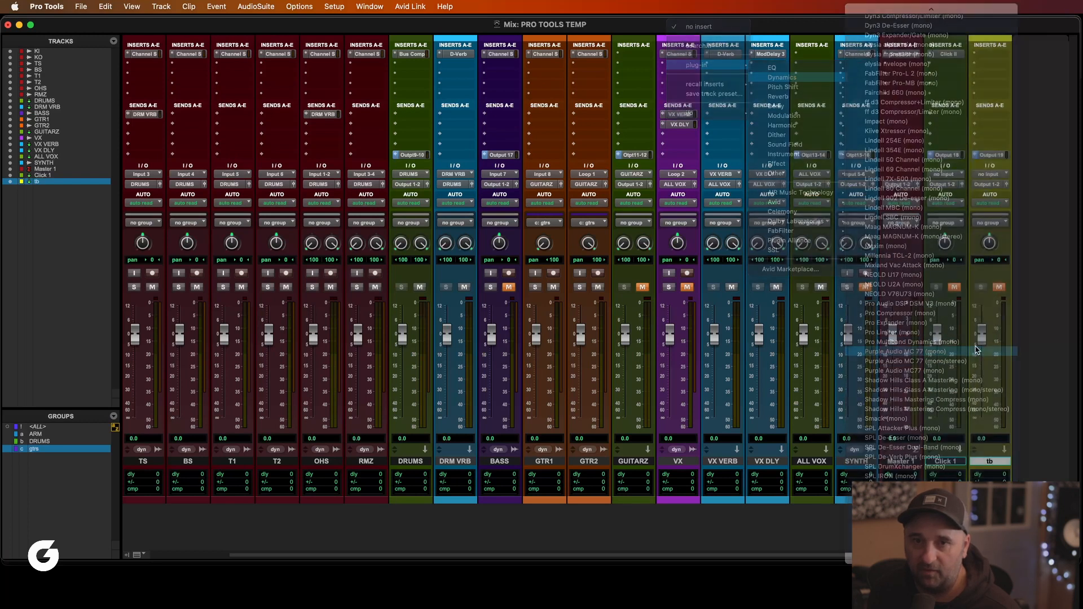
left_click(985, 353)
Turn up the Release on the VX track's MC77 limiting amplifier and close the plug-in window.
left_click_drag(874, 141, 785, 161)
left_click_drag(653, 182, 659, 163)
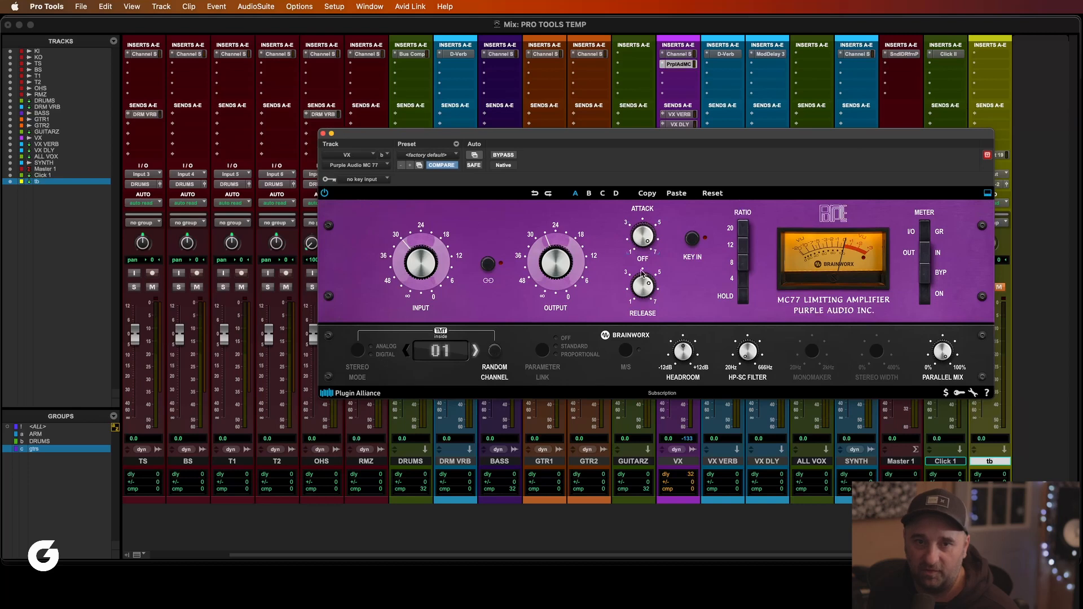
mouse_move(645, 287)
left_mouse_down()
mouse_move(653, 260)
mouse_move(634, 271)
left_mouse_up()
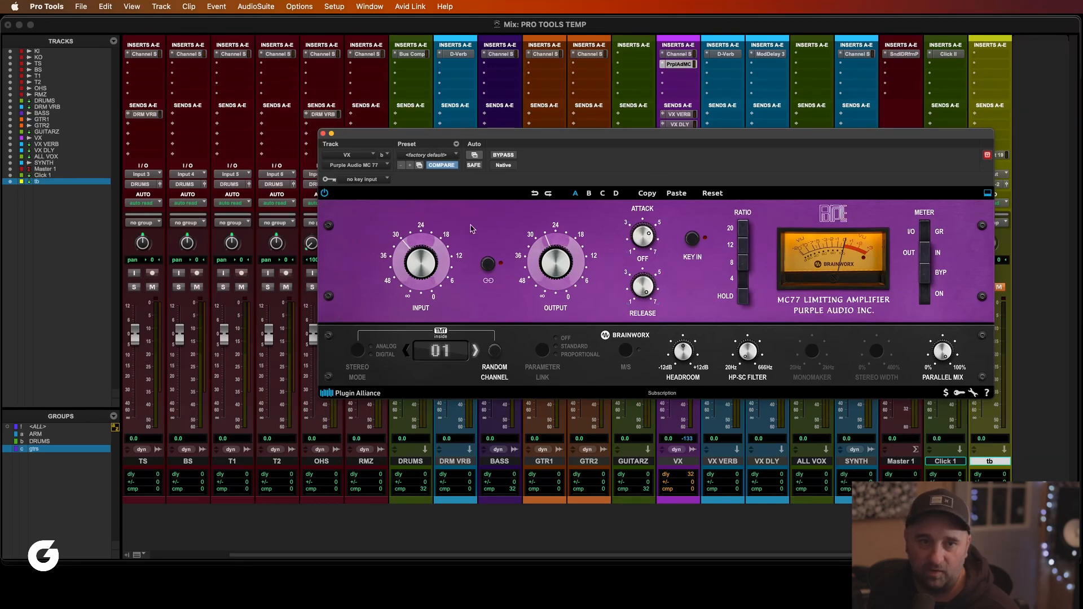
left_click(324, 134)
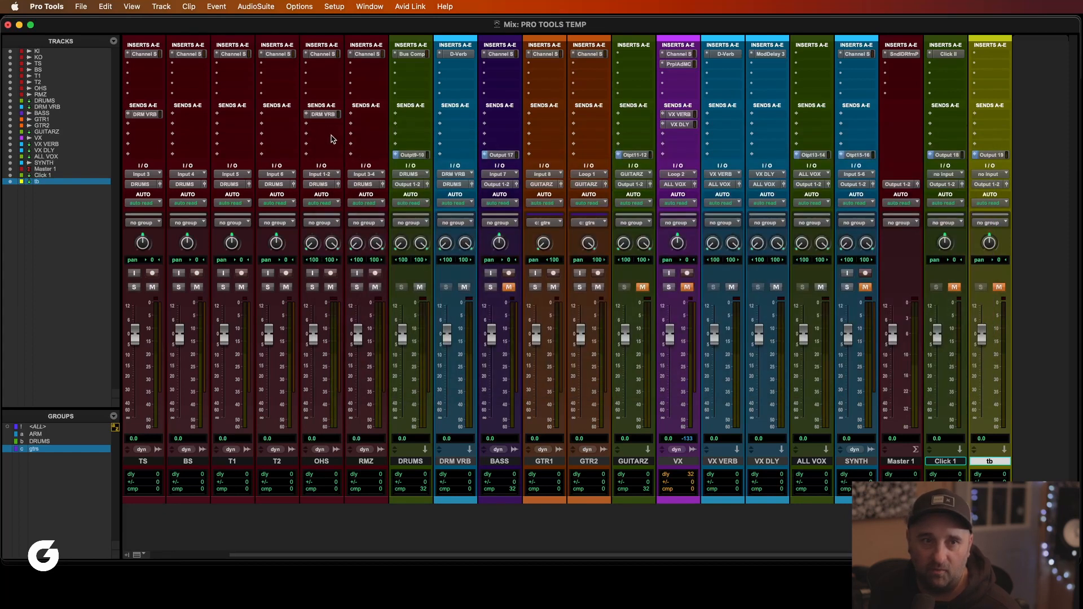
scroll(650, 193, "left", 3)
scroll(650, 194, "right", 3)
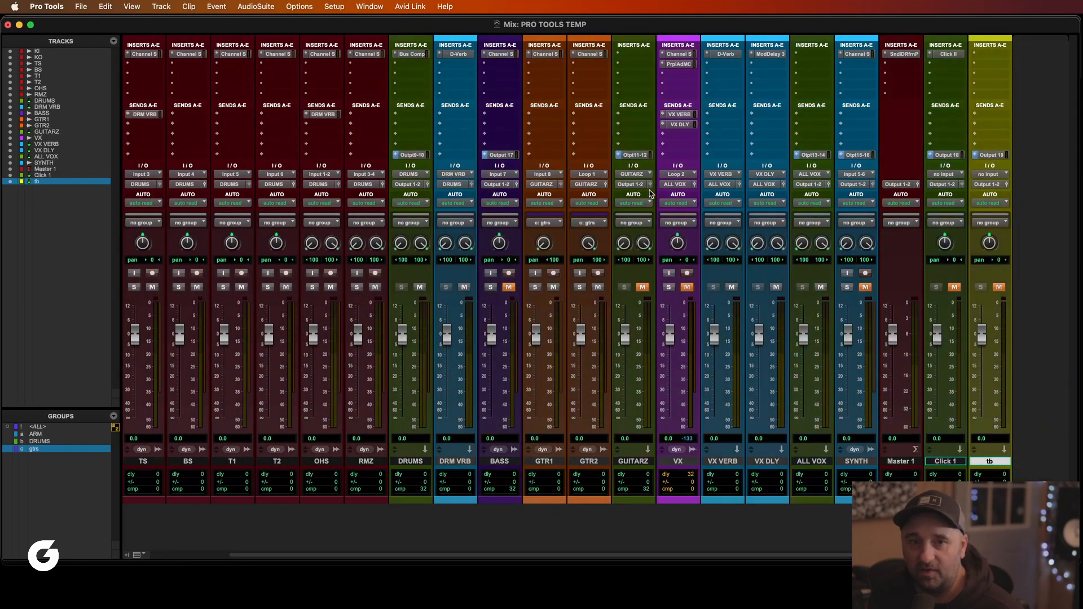